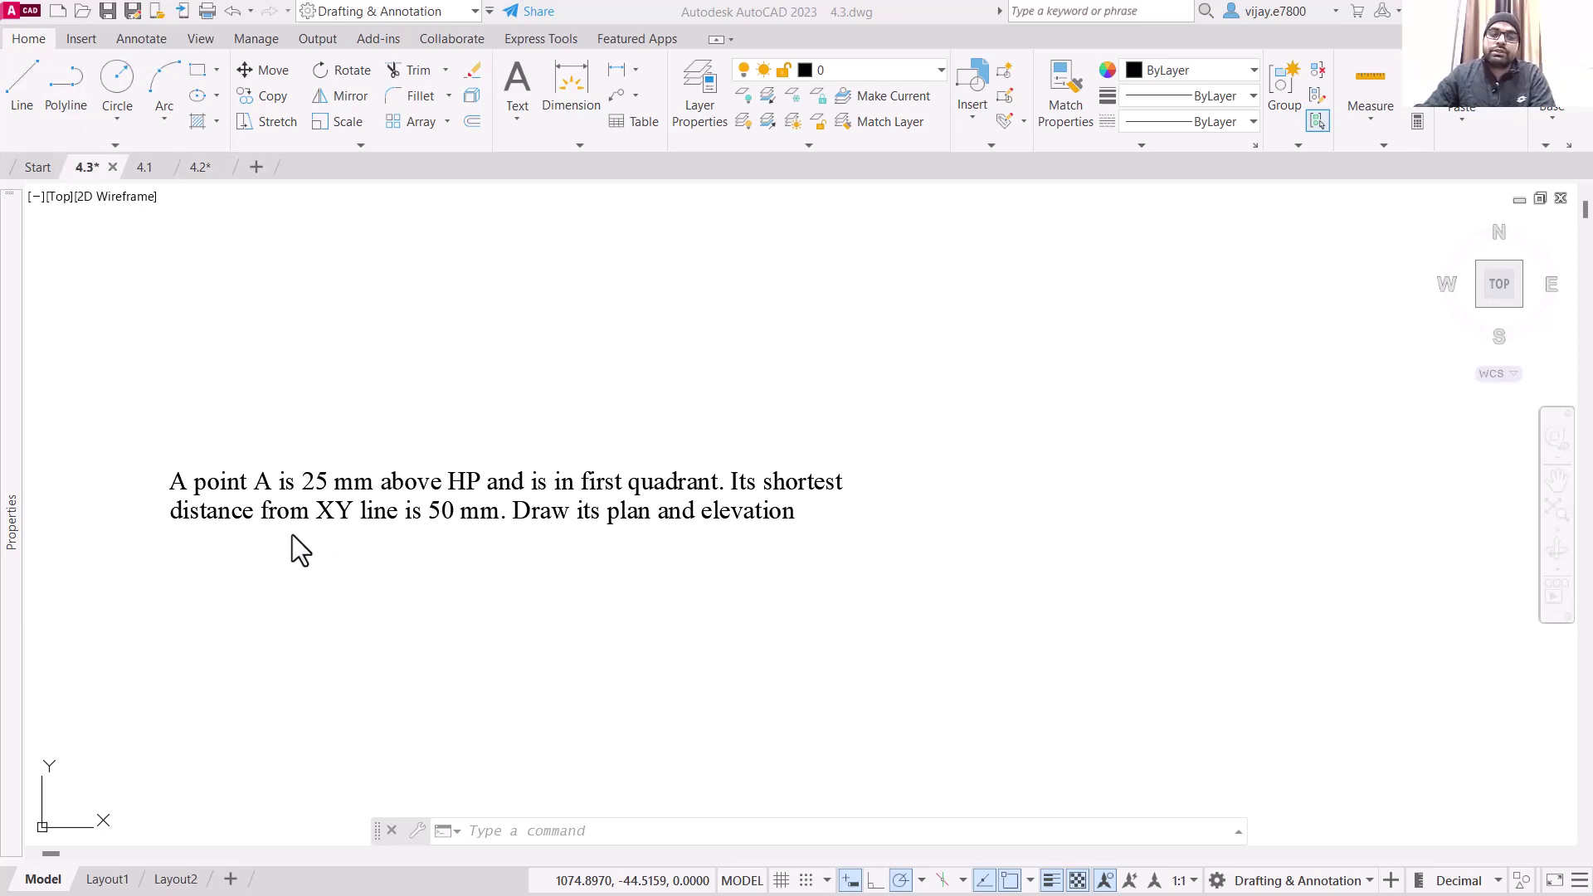
# Draw construction rays at 180°, 0°, 90° and 270° from one common start point.
pyautogui.click(345, 541)
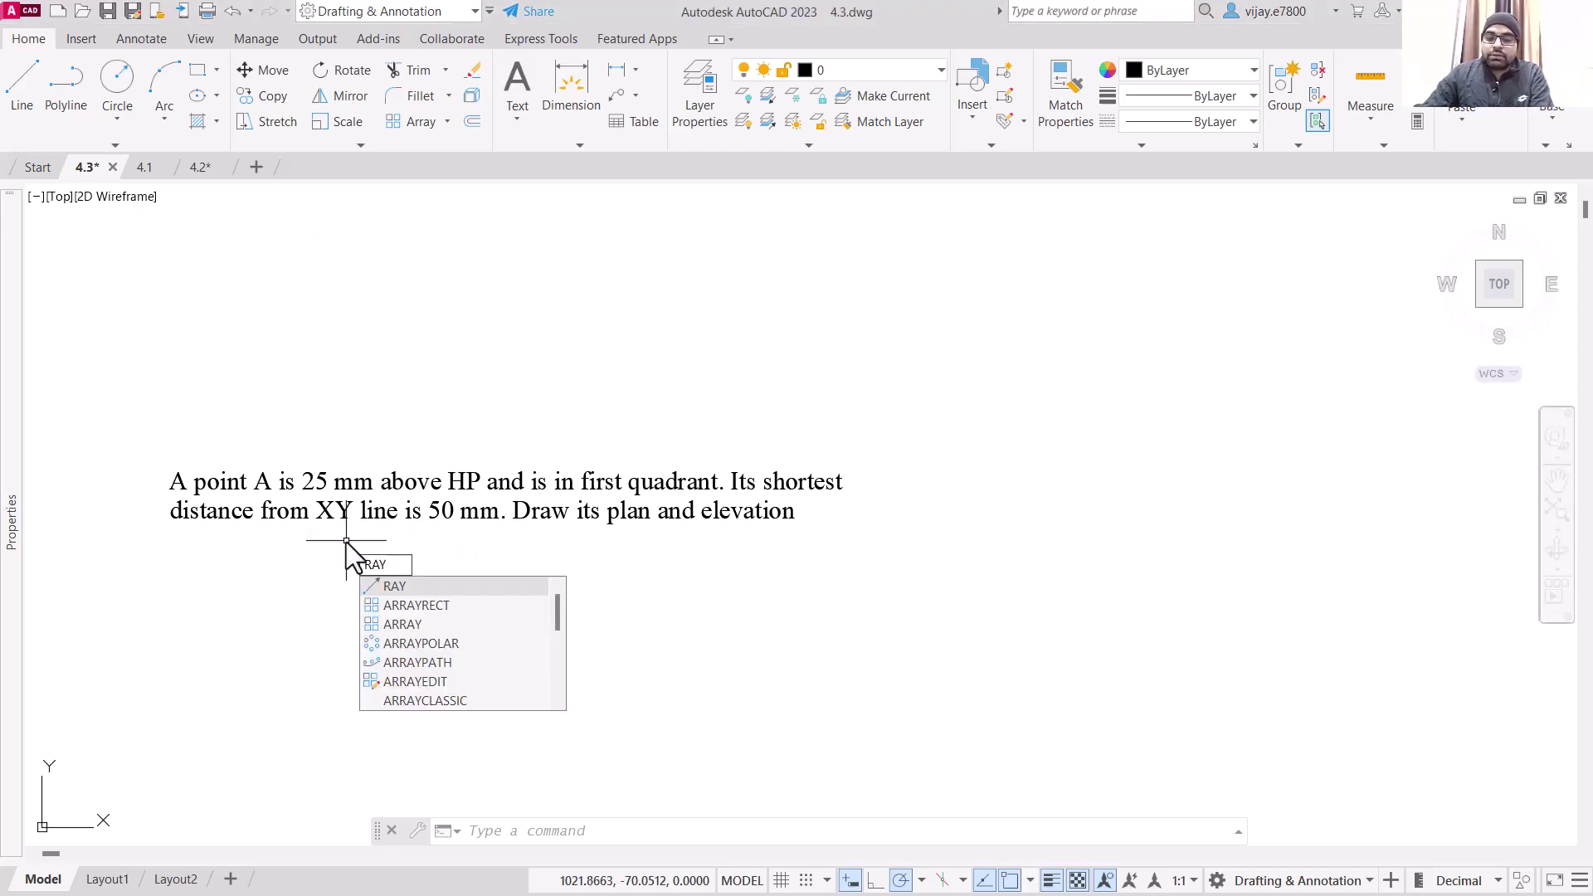
pyautogui.press('Return')
pyautogui.click(1063, 587)
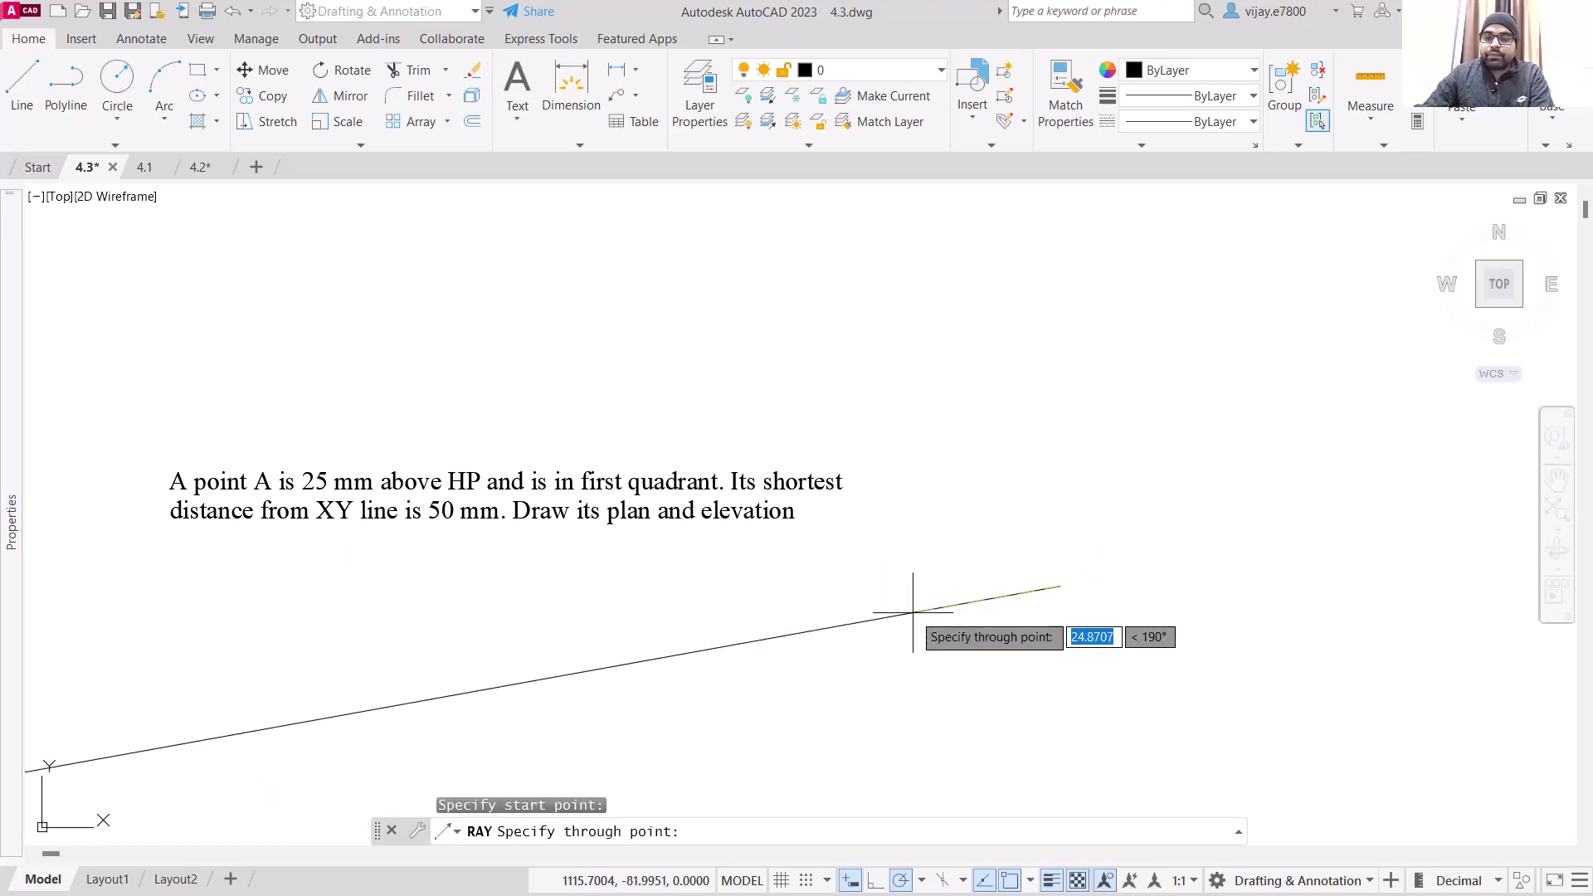
pyautogui.click(932, 587)
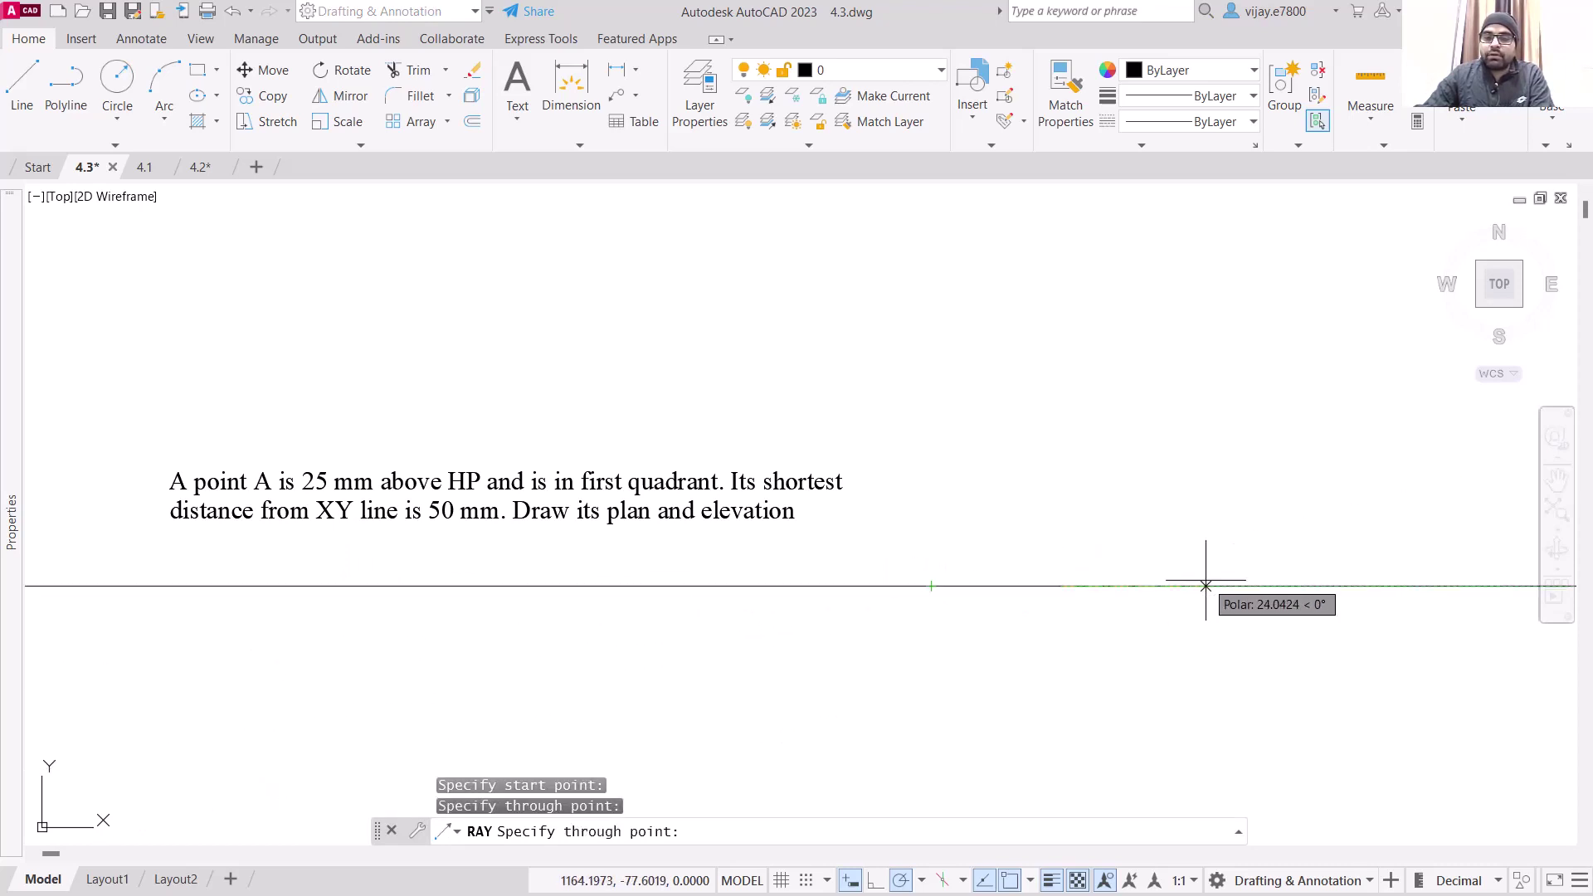
pyautogui.click(1206, 587)
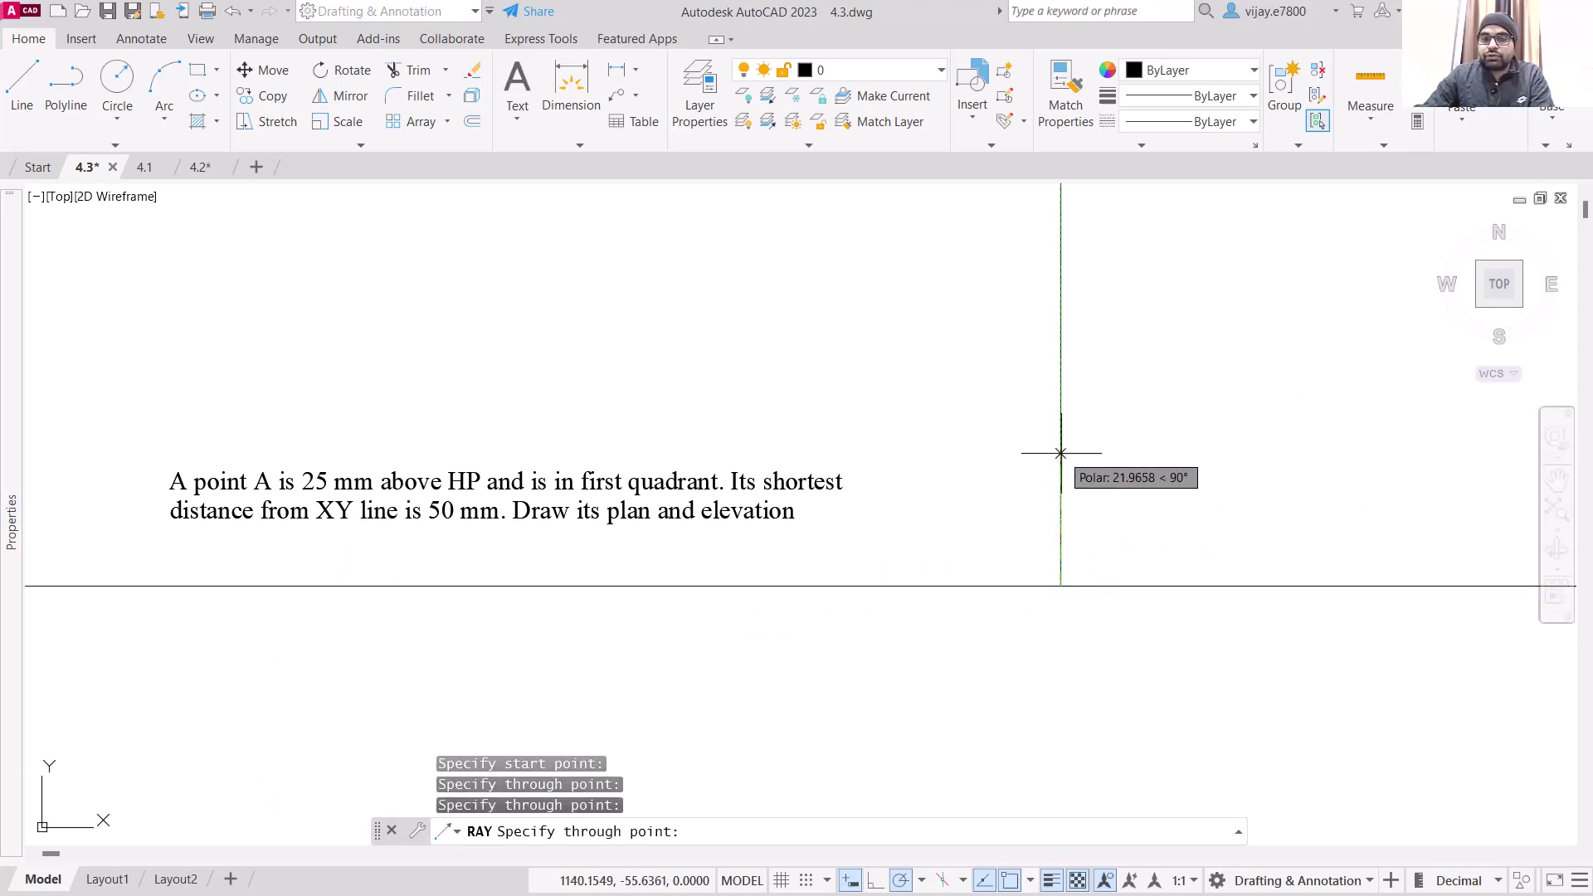
pyautogui.click(1061, 453)
pyautogui.click(1060, 689)
pyautogui.press('Escape')
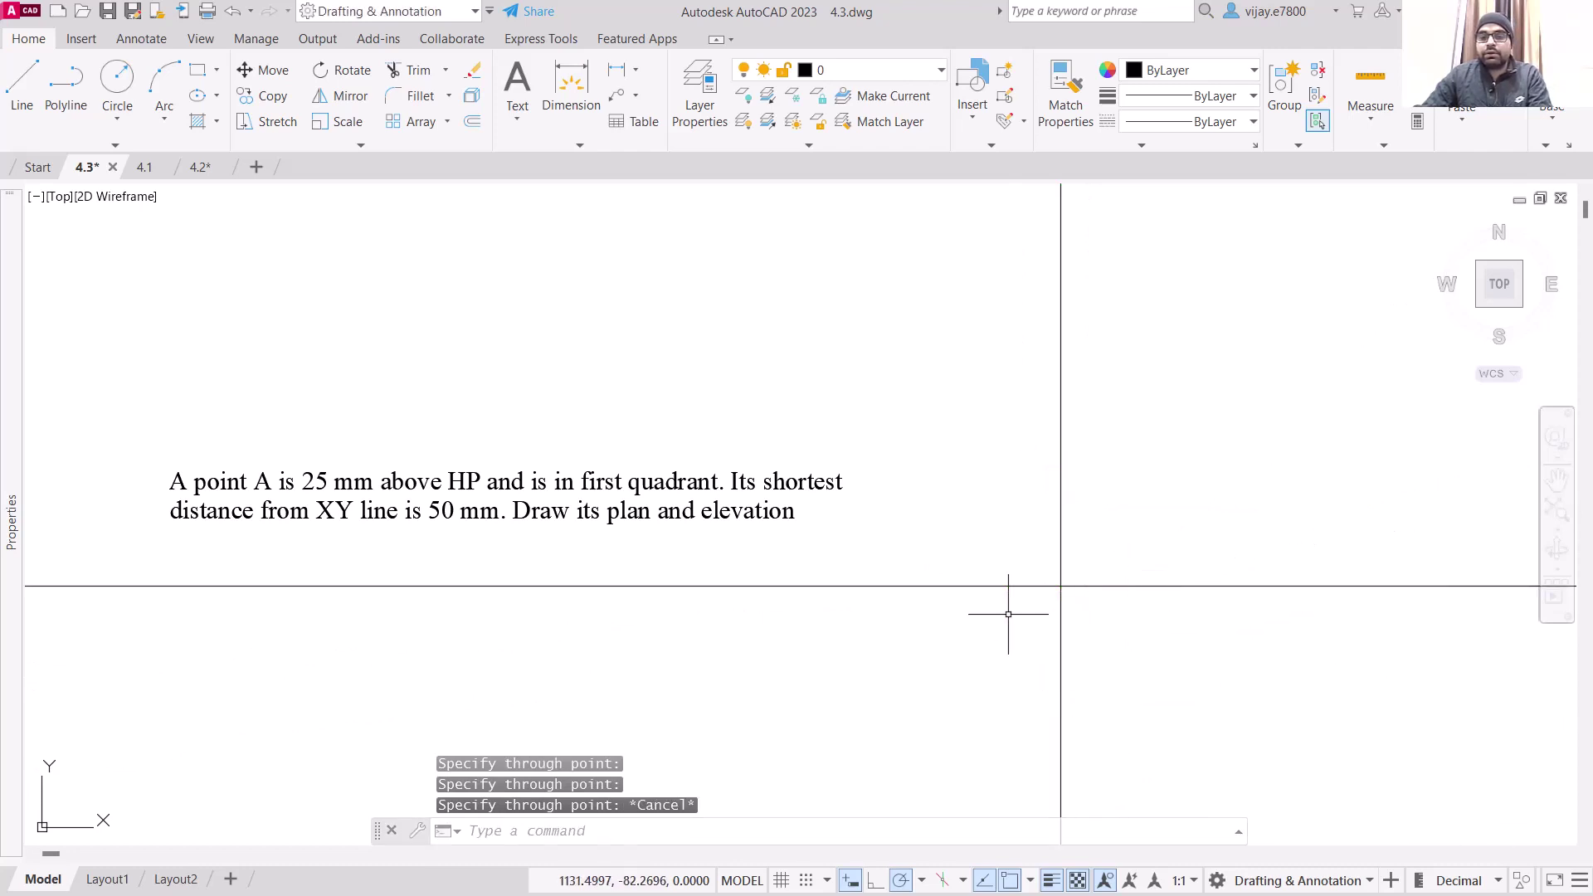
# Move the problem statement text up to the top-left of the drawing.
pyautogui.click(172, 474)
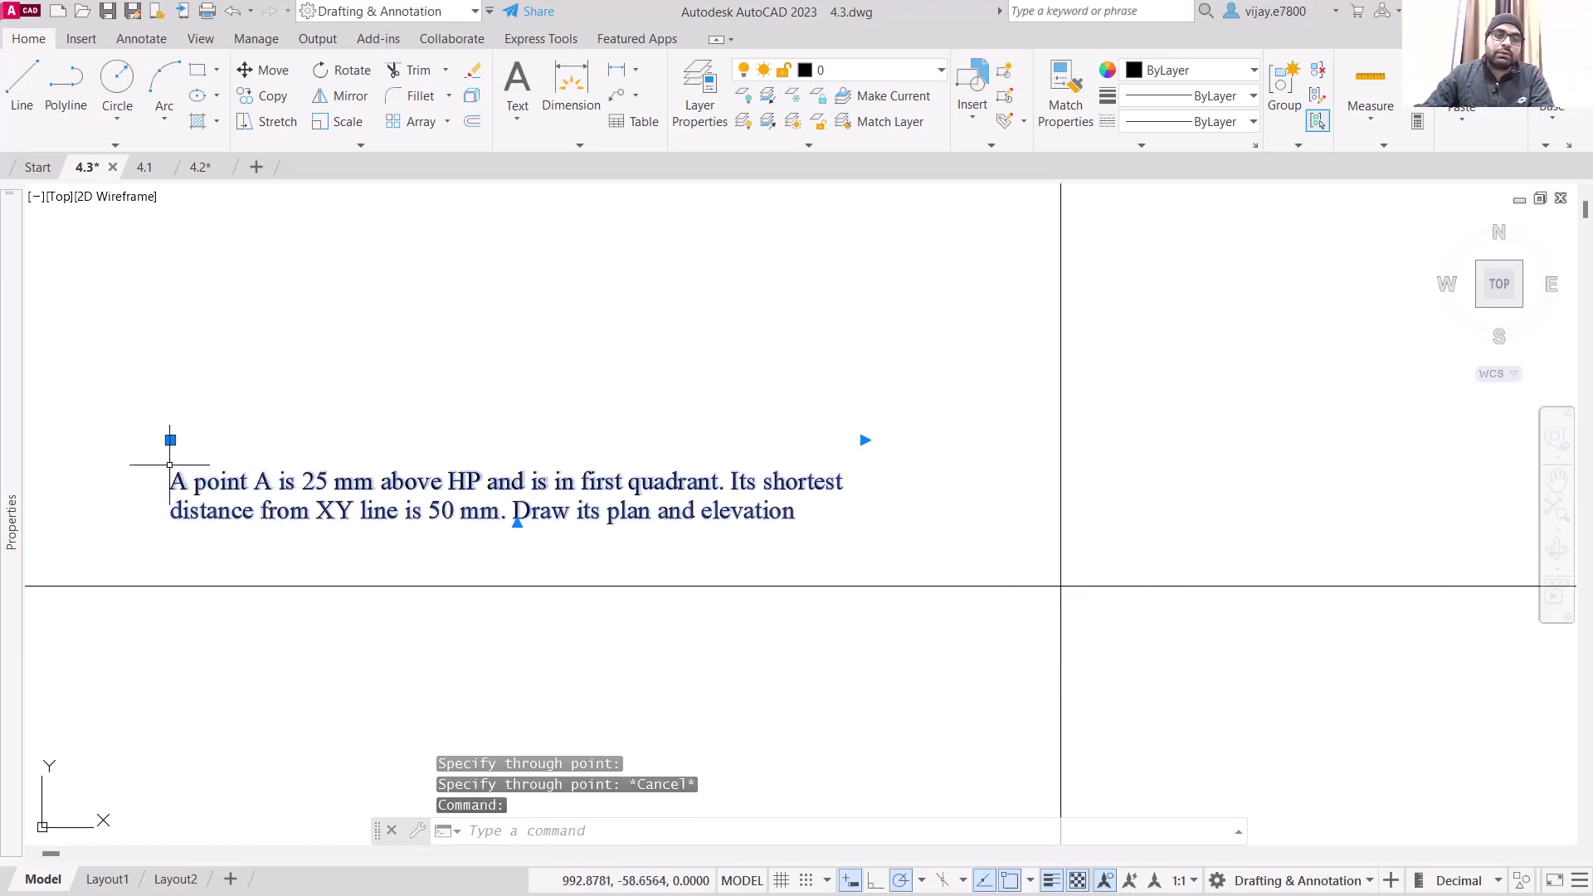
pyautogui.click(171, 440)
pyautogui.click(74, 258)
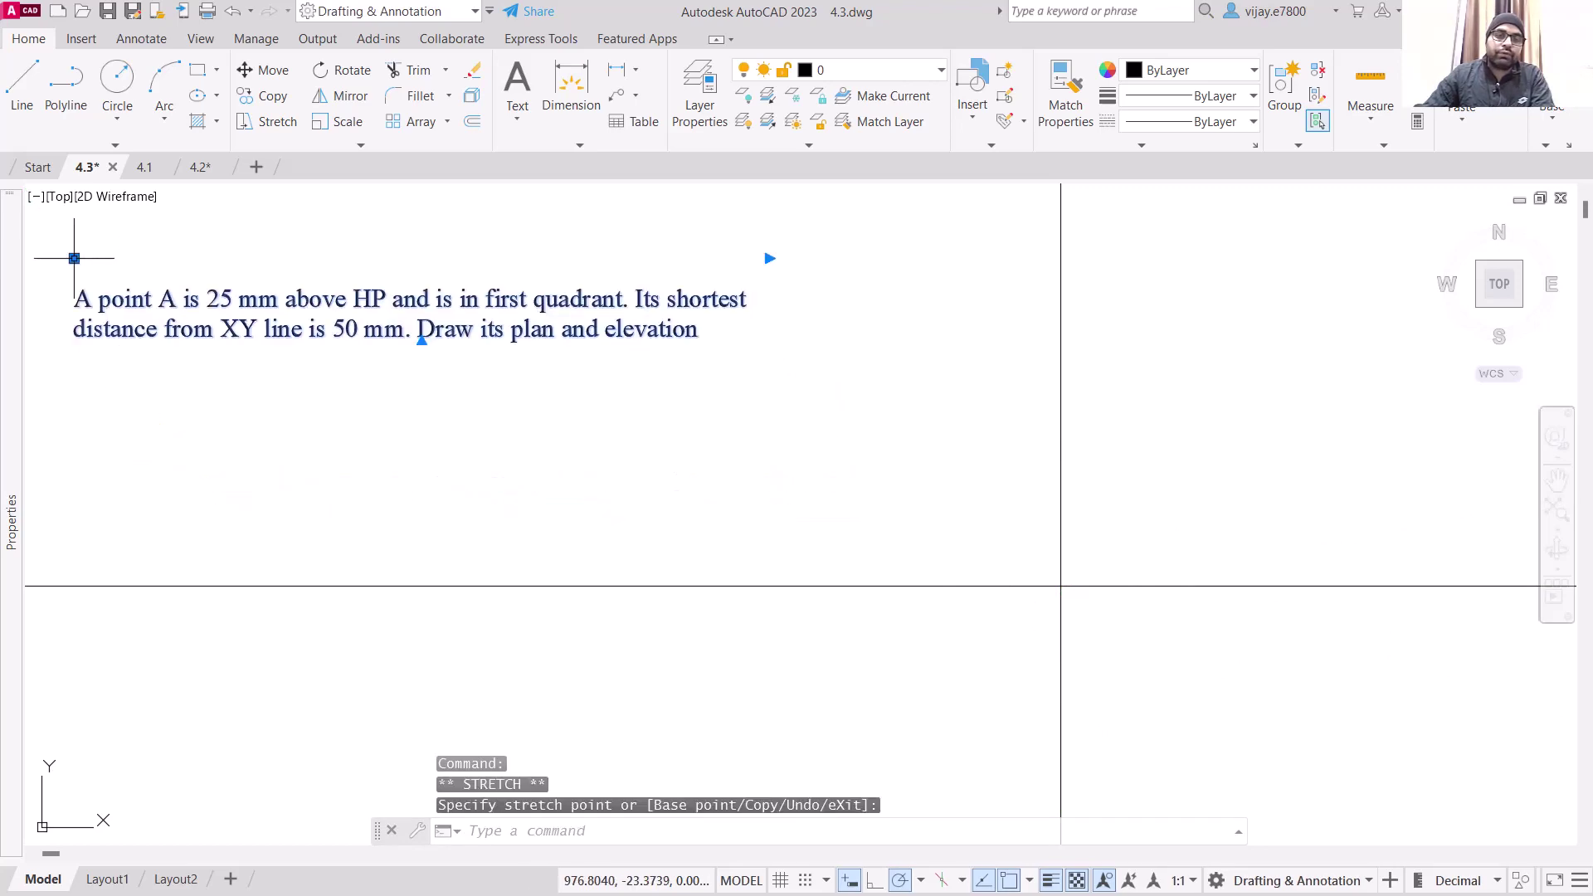
pyautogui.press('Escape')
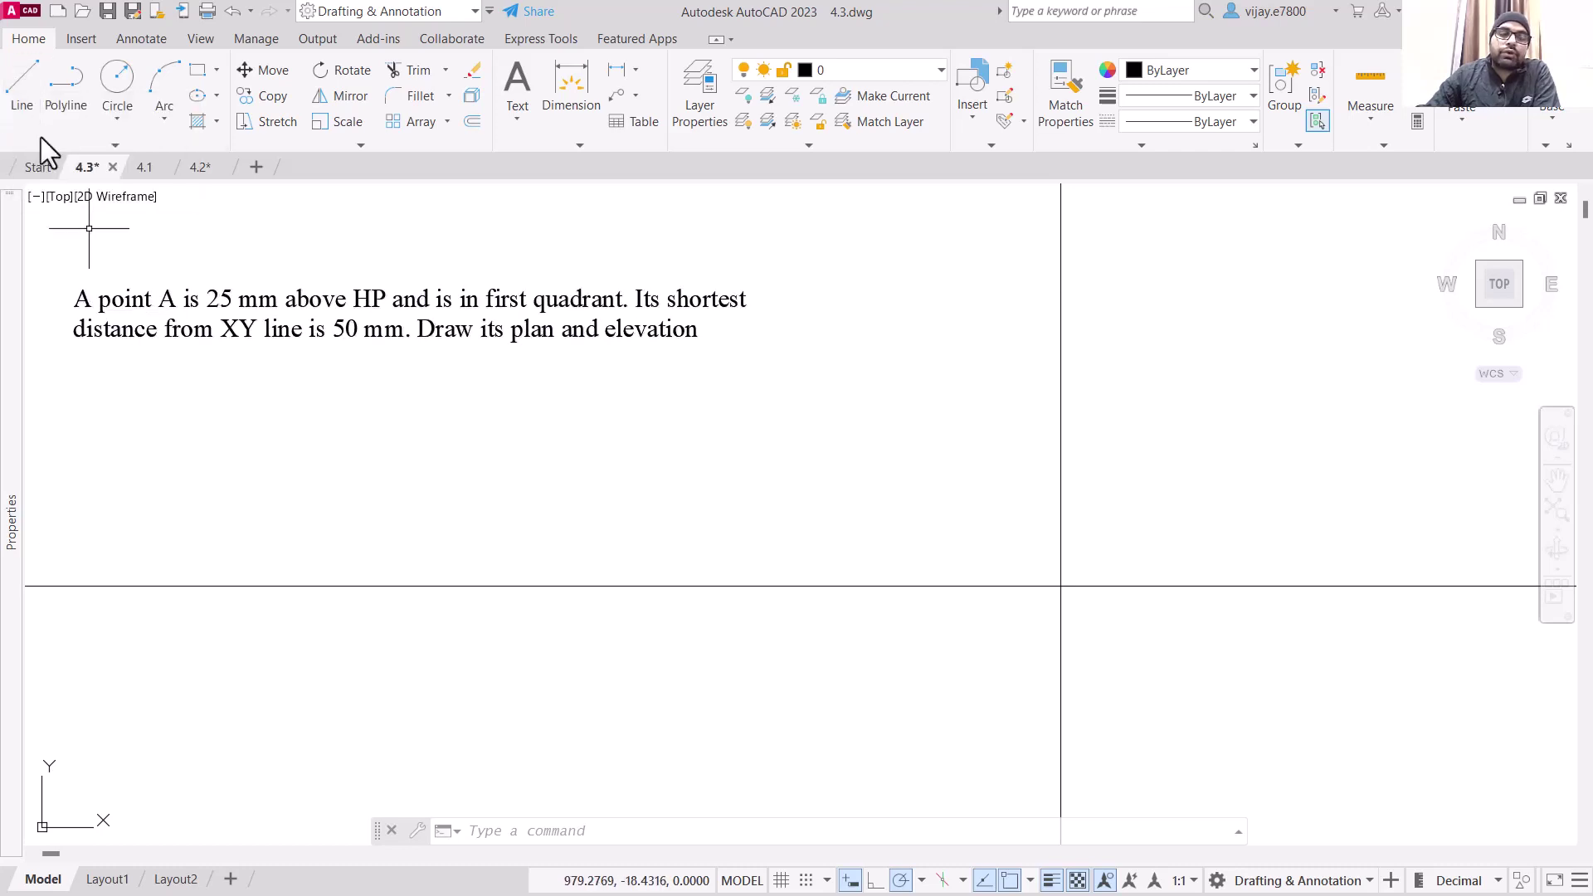
# Draw a 25 mm line along the XY line from the reference intersection.
pyautogui.click(19, 102)
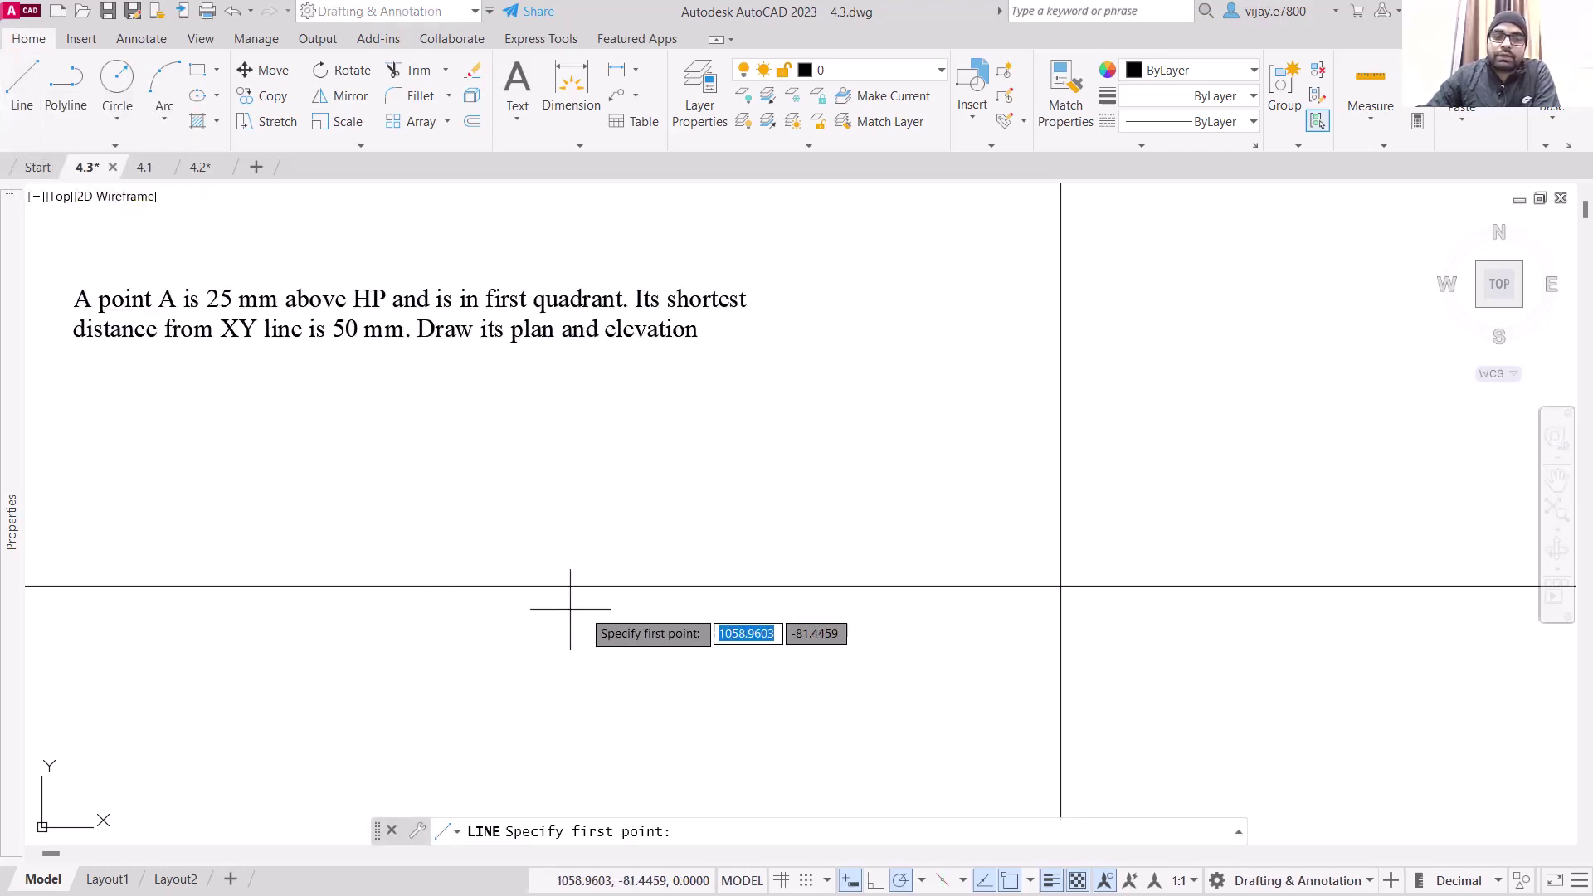
pyautogui.click(1061, 586)
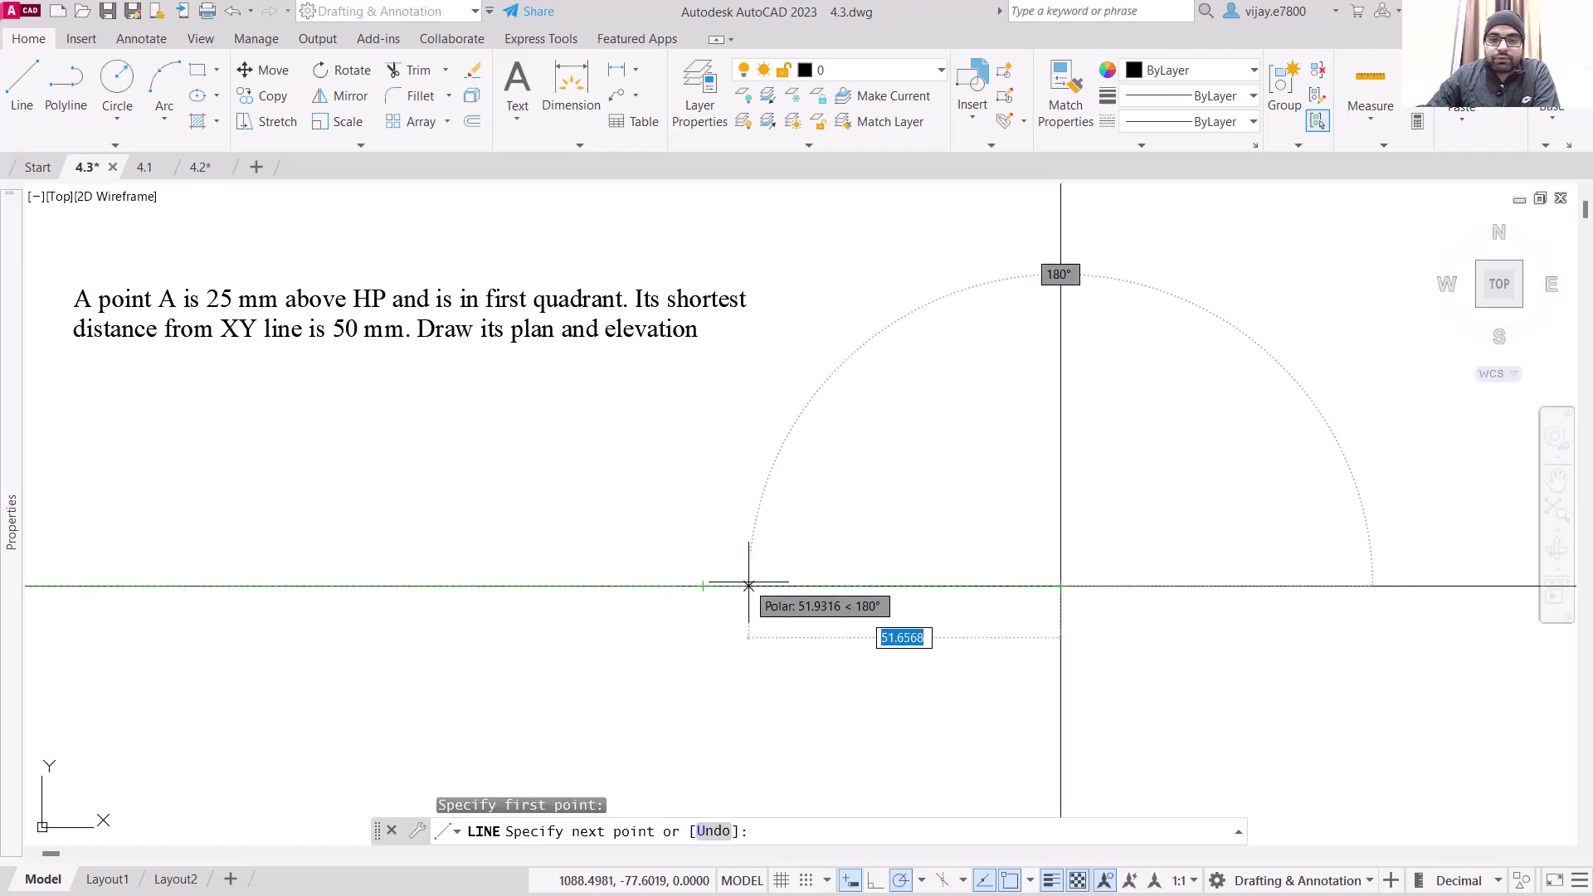
pyautogui.click(838, 586)
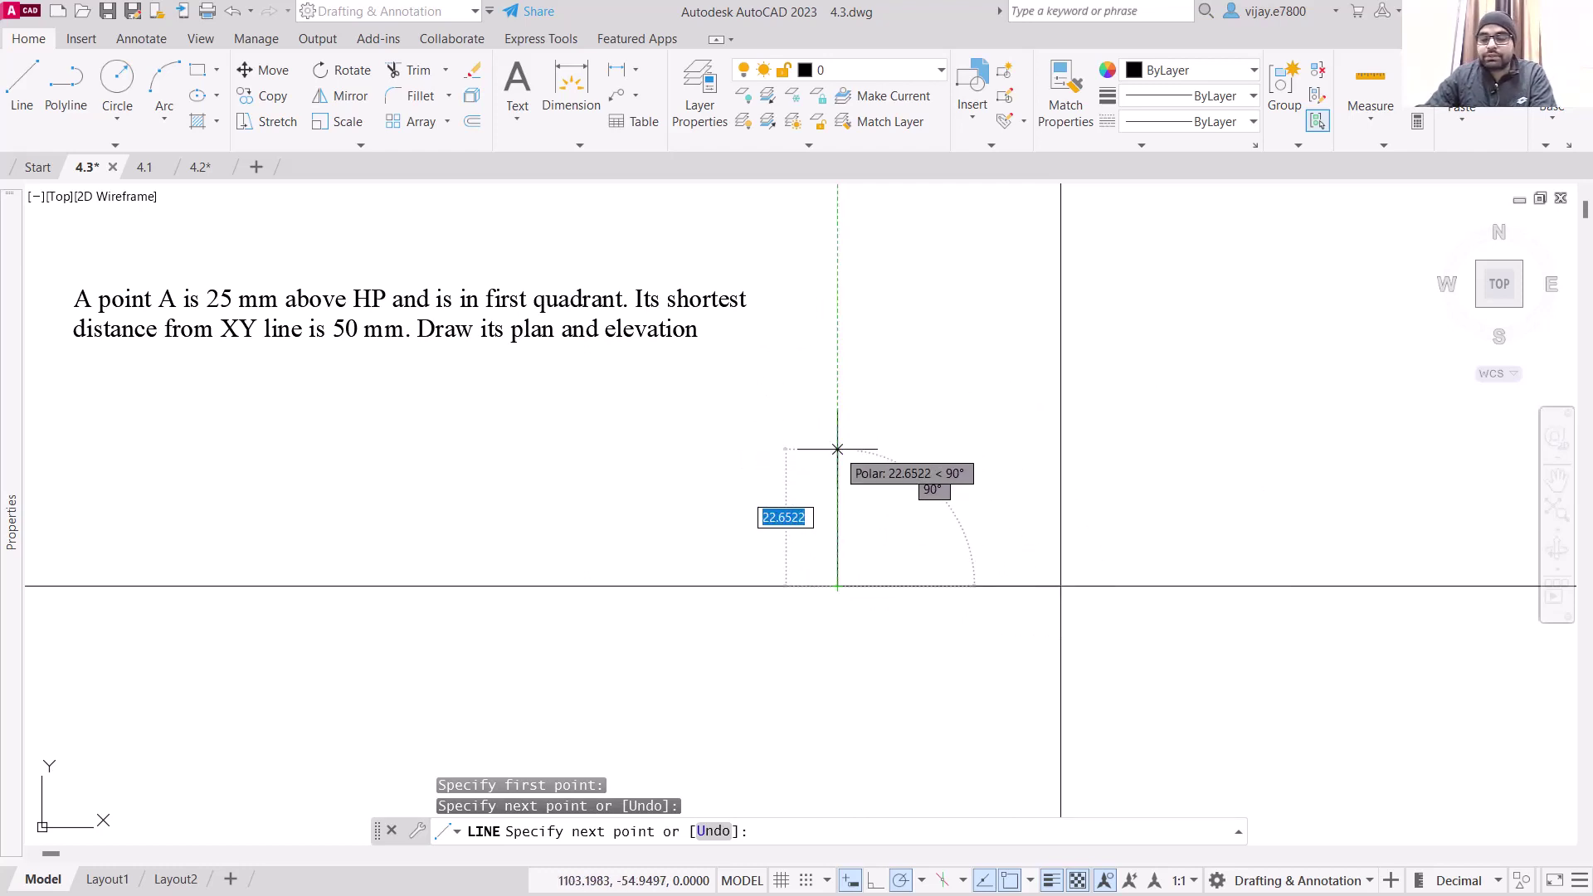
pyautogui.write('25')
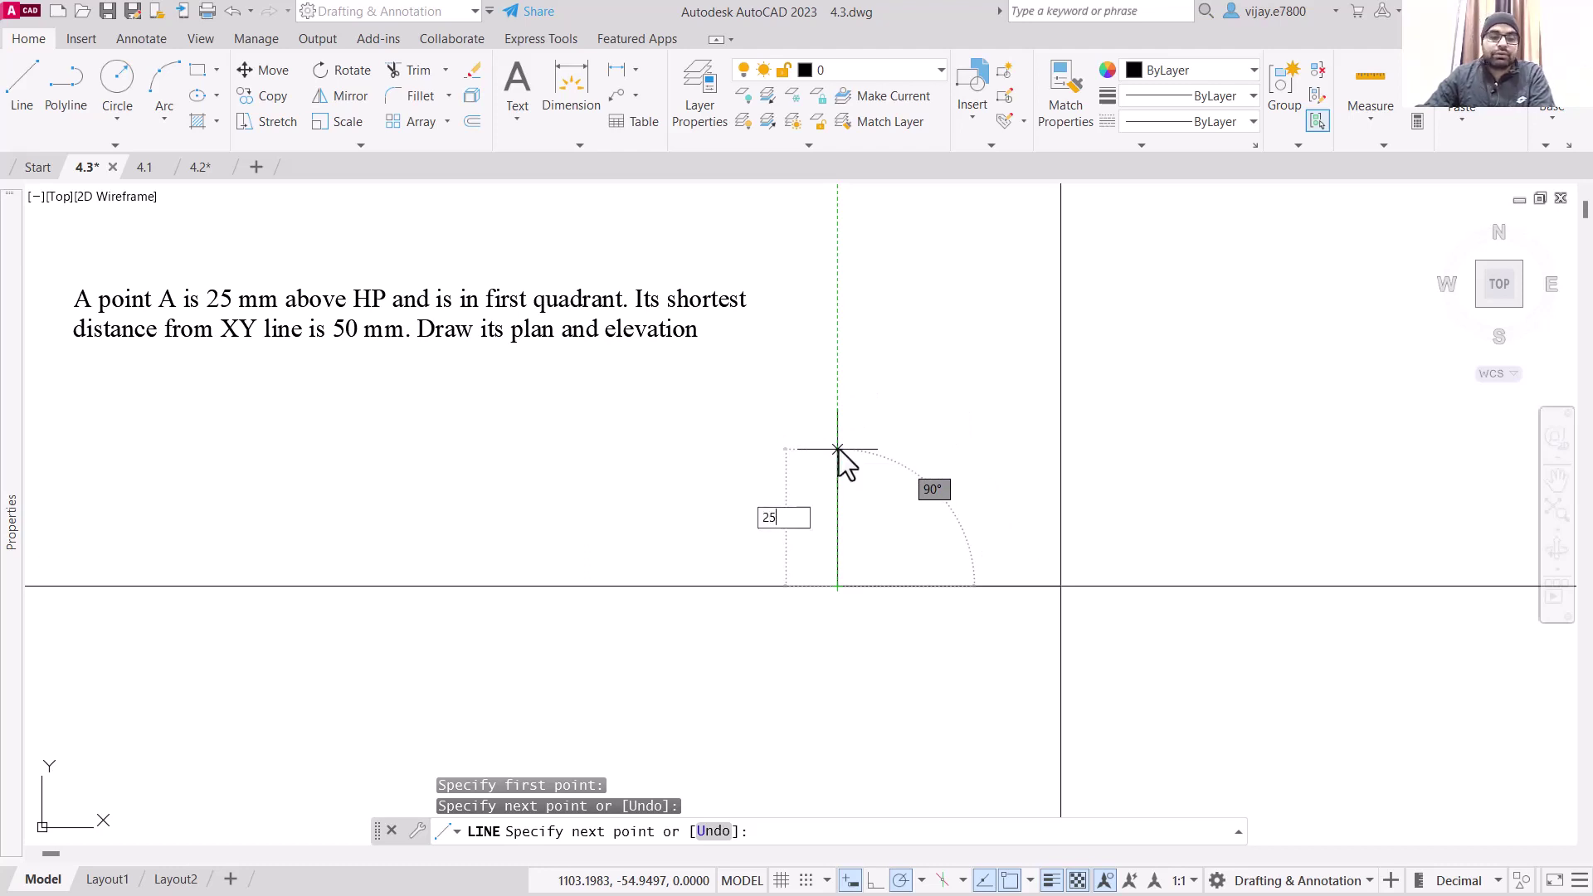
pyautogui.press('Return')
pyautogui.press('Escape')
pyautogui.press('Escape')
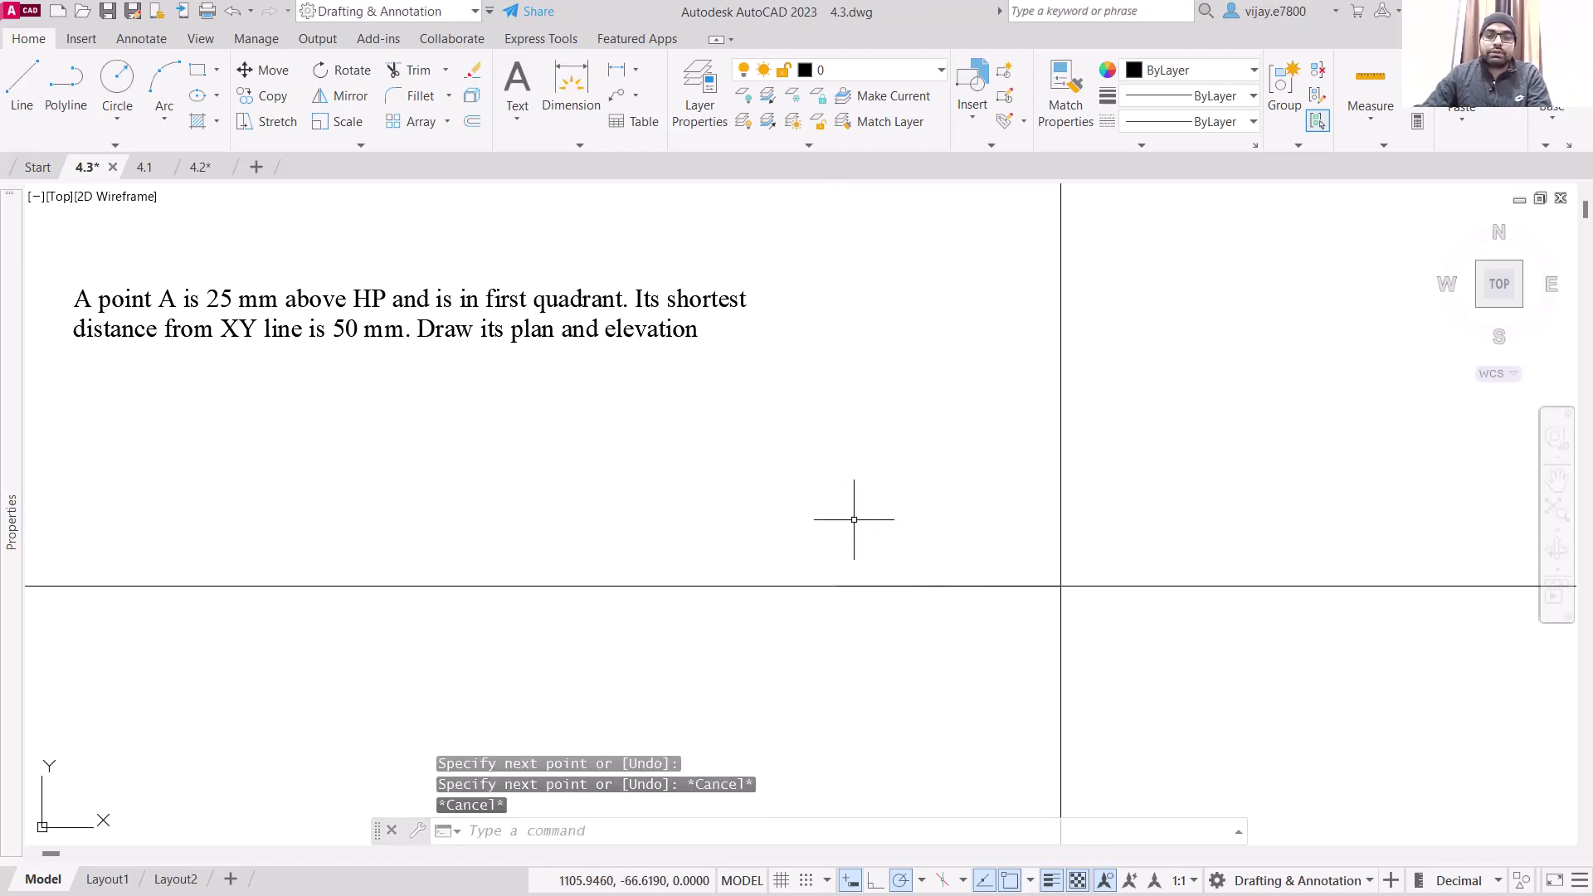
# Draw a 25 mm vertical line rising from a point on the XY line.
pyautogui.press('Return')
pyautogui.click(949, 587)
pyautogui.write('2')
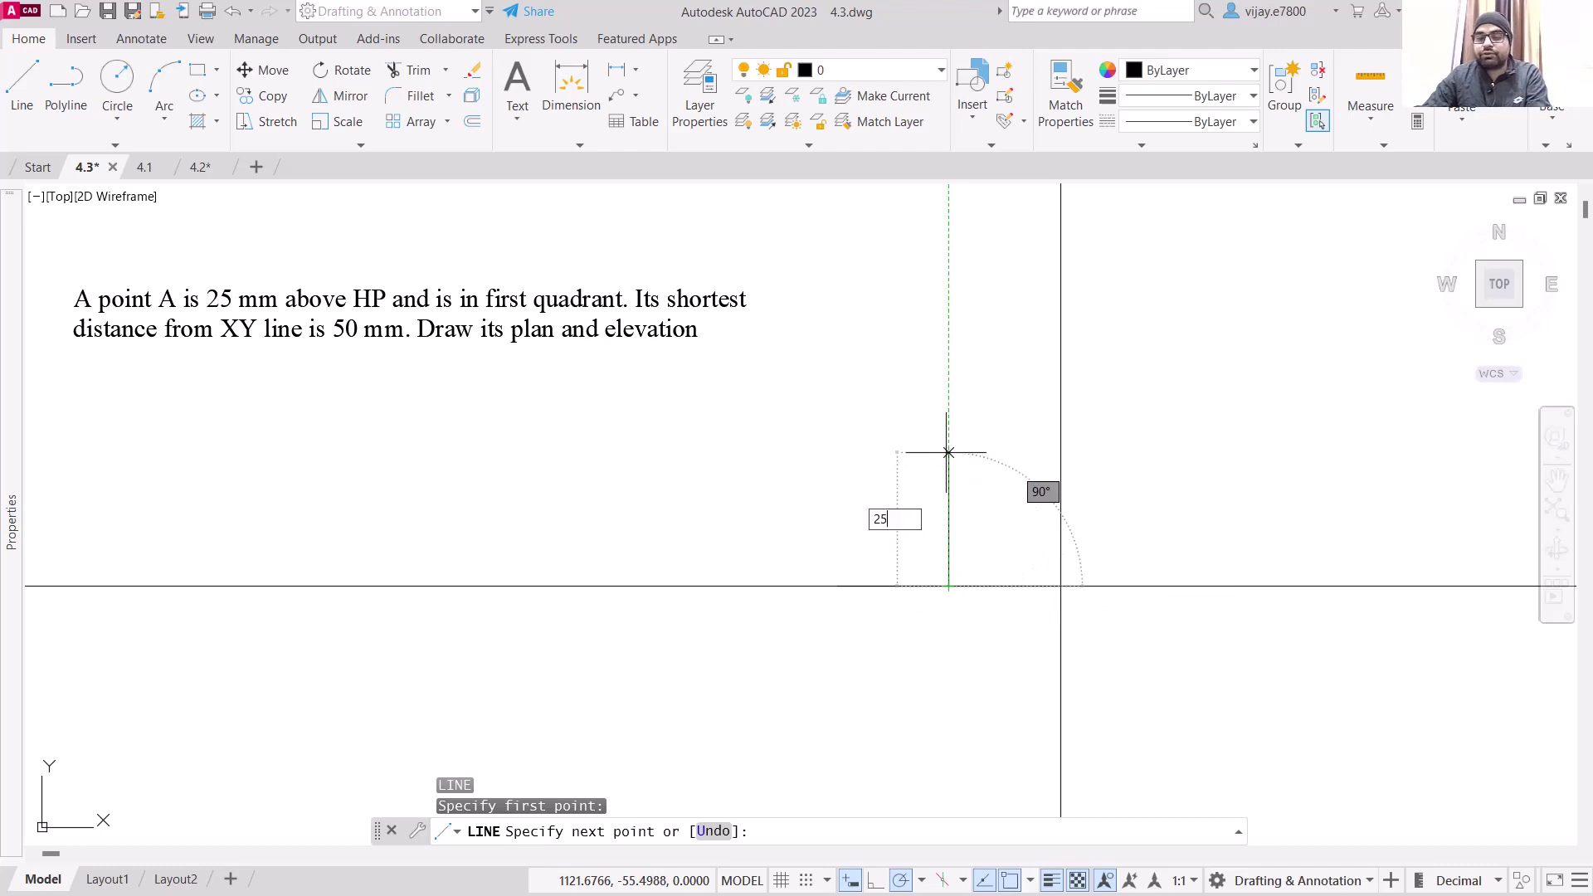
pyautogui.write('5')
pyautogui.press('Return')
pyautogui.rightClick(868, 452)
pyautogui.click(873, 457)
# Place a point marker at the top end of the vertical line.
pyautogui.write('po')
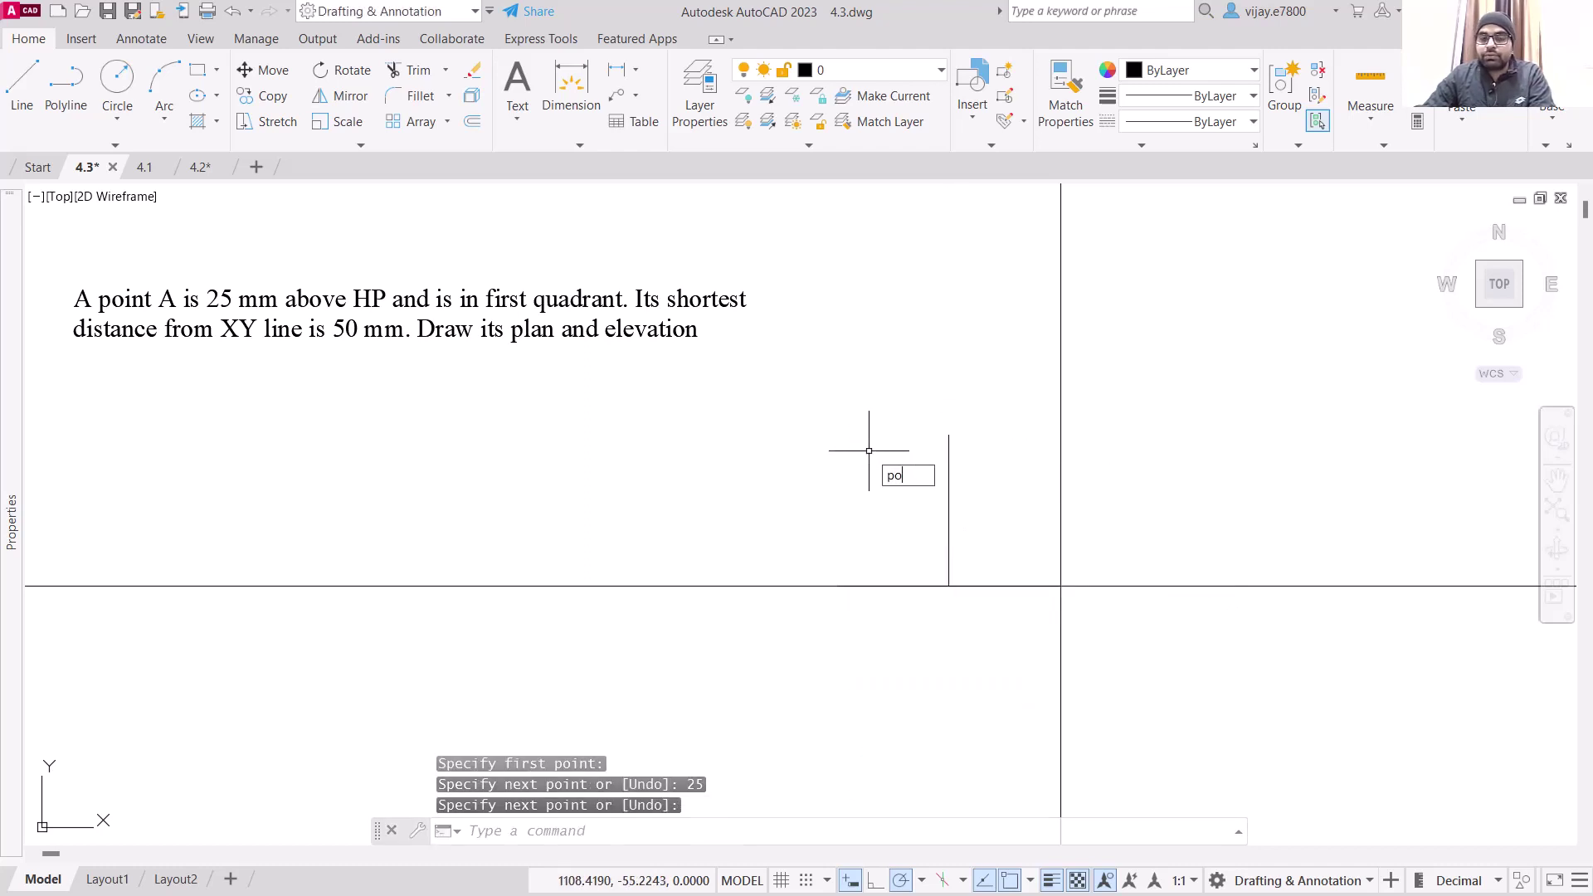
pyautogui.press('Return')
pyautogui.click(949, 435)
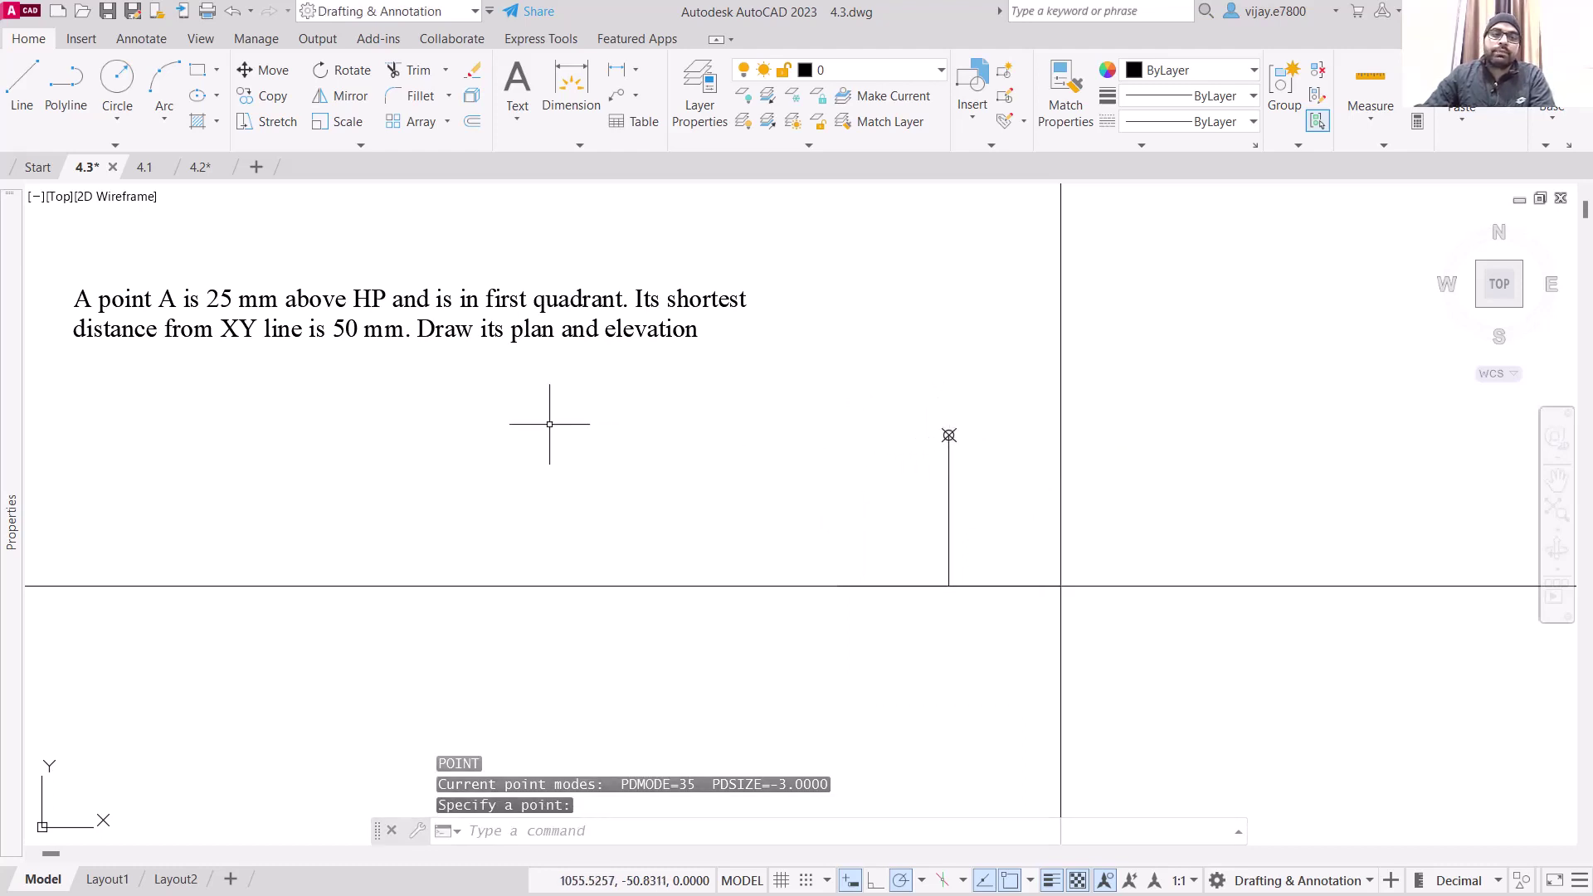
pyautogui.write('Mtext')
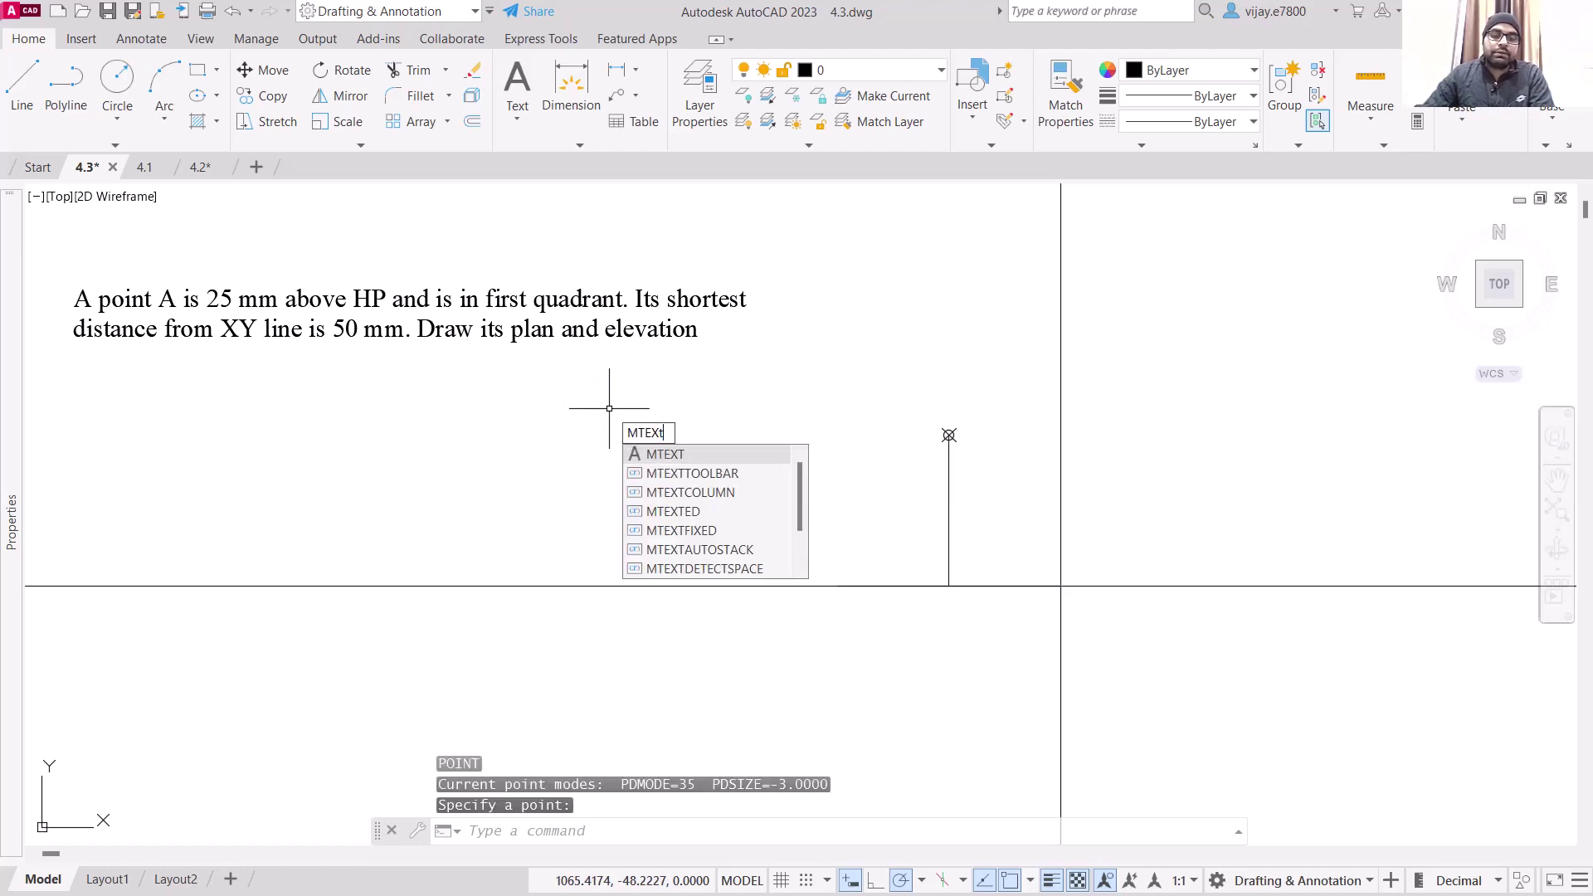
# Write the multiline text label a' beside the top point marker.
pyautogui.press('Return')
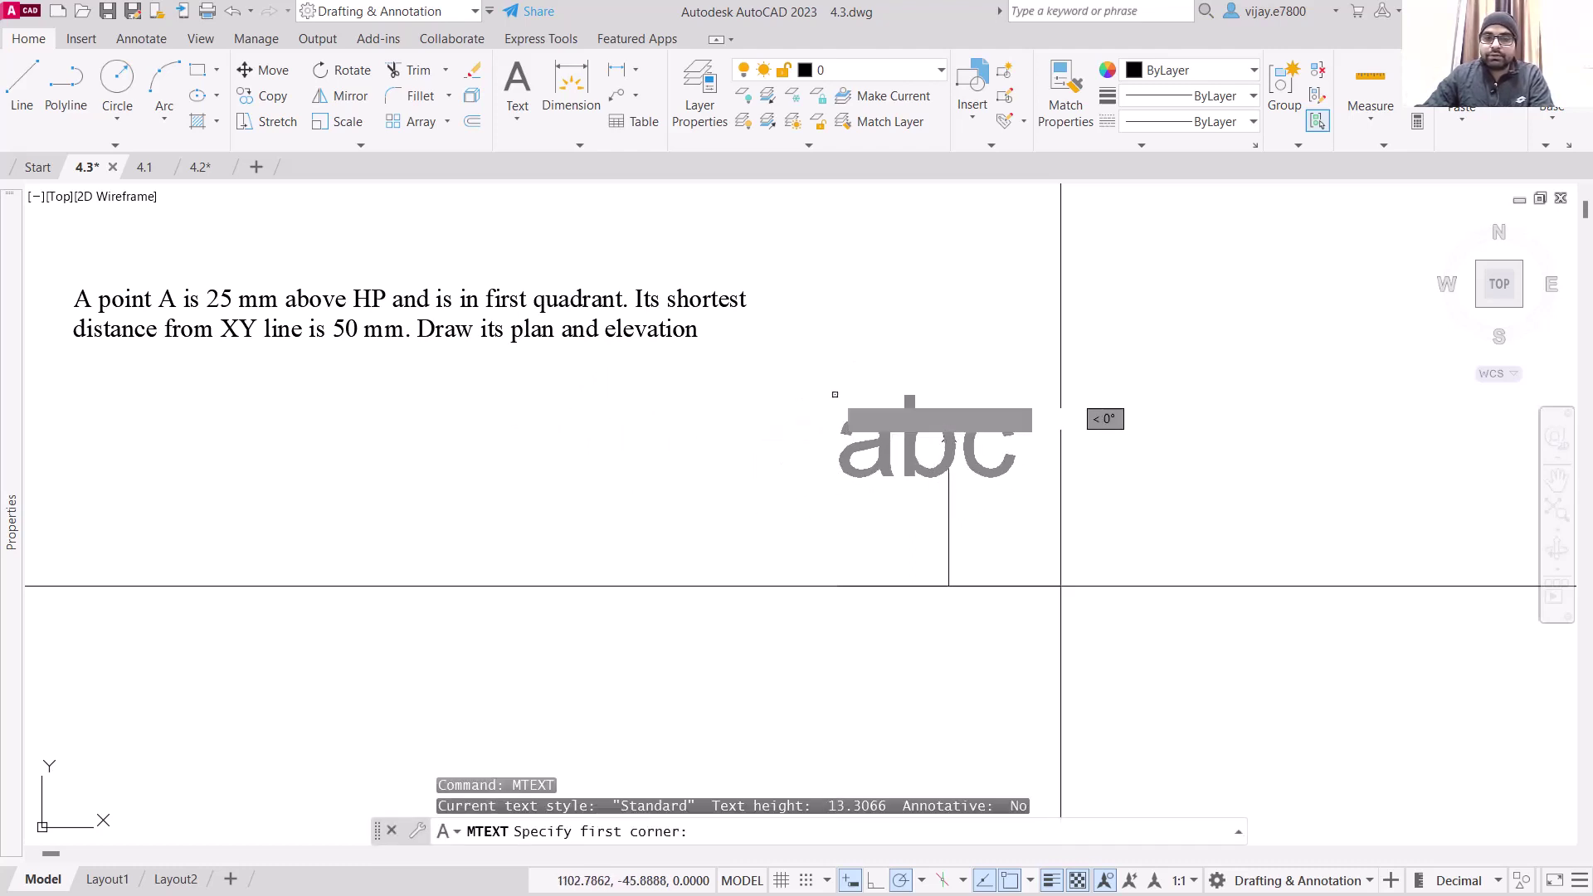
pyautogui.click(834, 393)
pyautogui.click(907, 529)
pyautogui.write("a'")
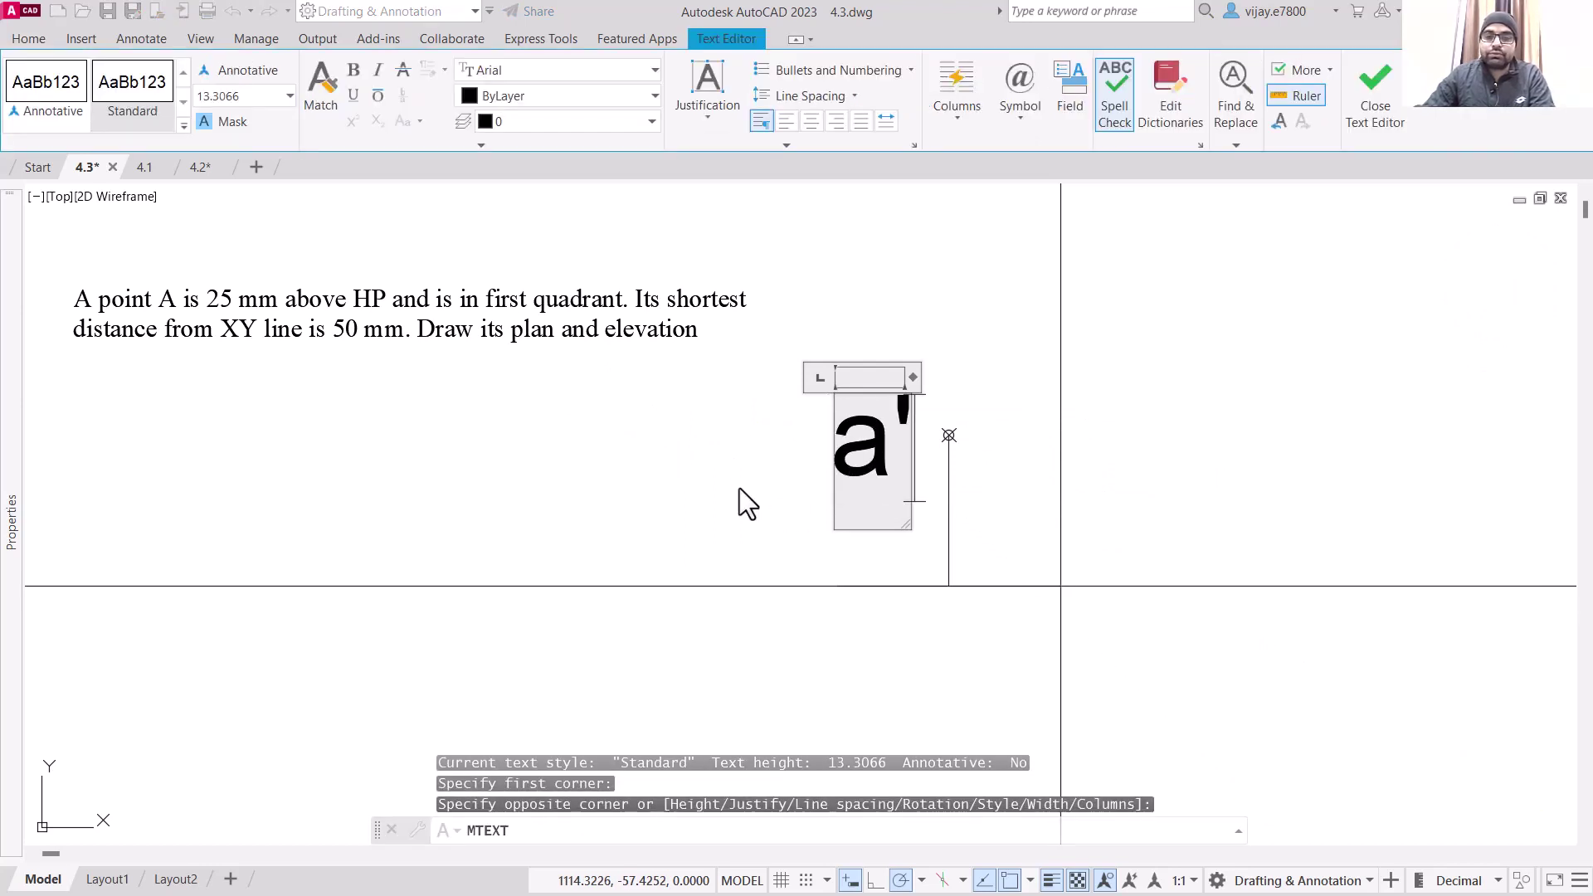
pyautogui.hotkey('shift', 'Left')
pyautogui.hotkey('shift', 'Left')
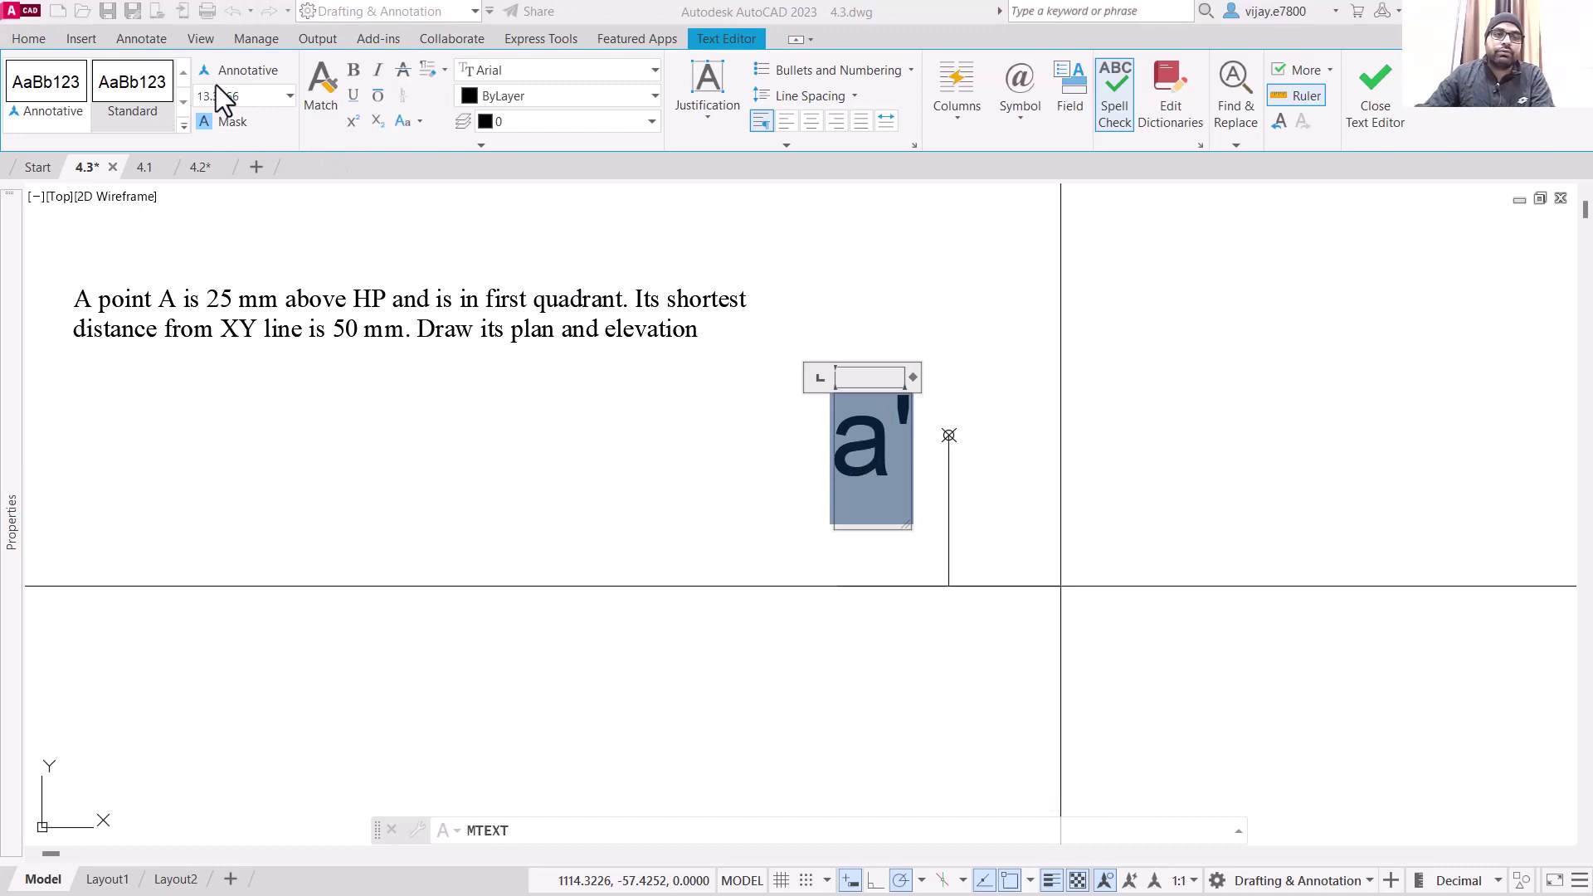
pyautogui.click(249, 98)
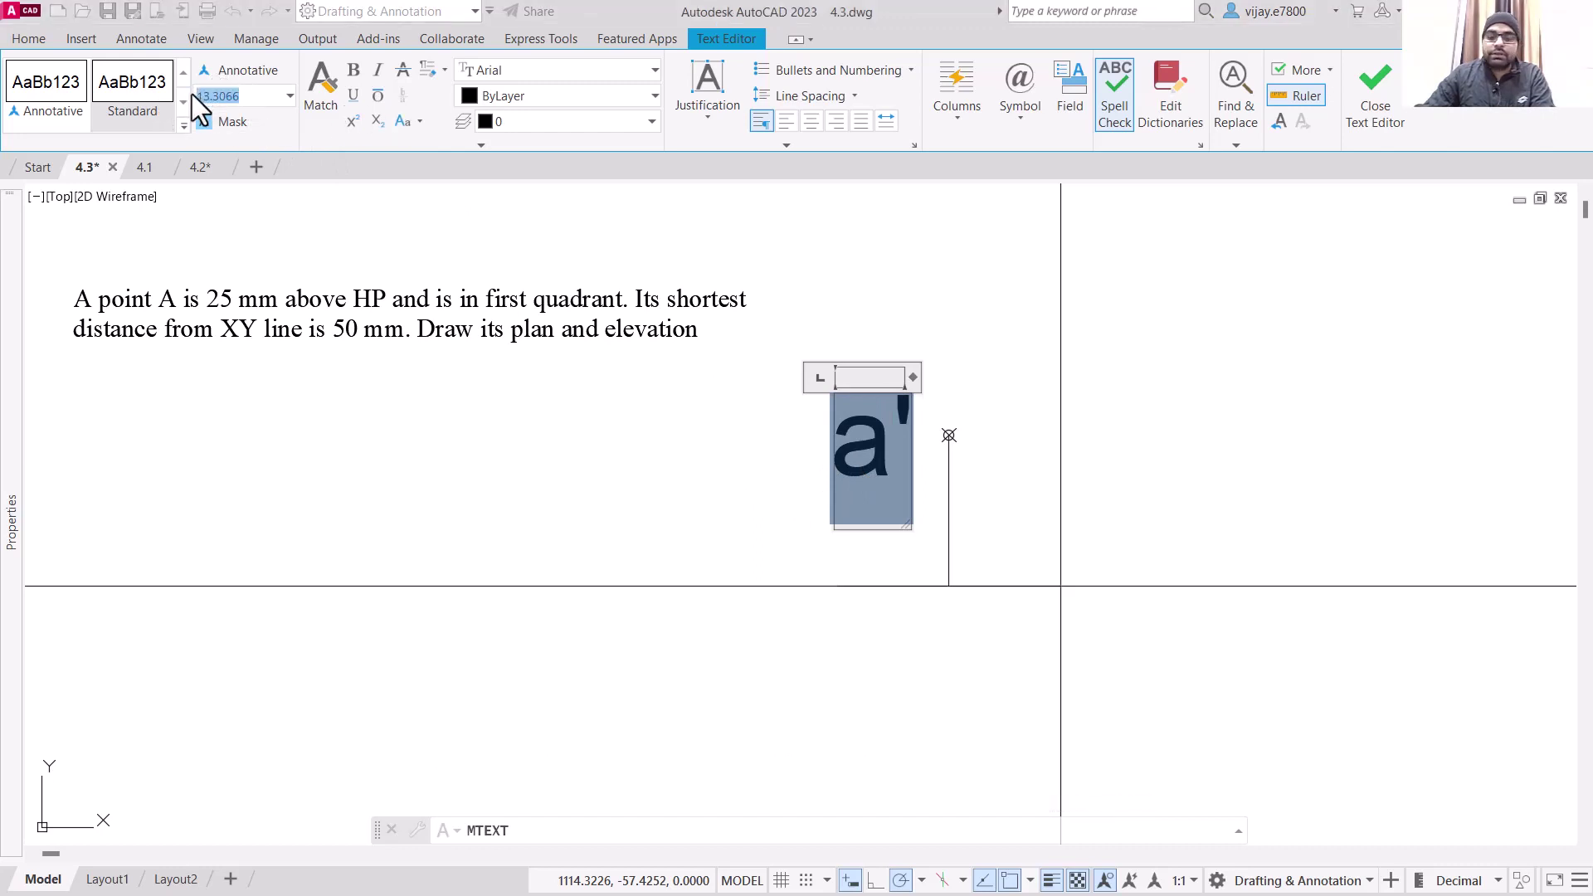
pyautogui.click(1369, 117)
# Set the a' label's text height to 3 in the Properties palette.
pyautogui.click(880, 439)
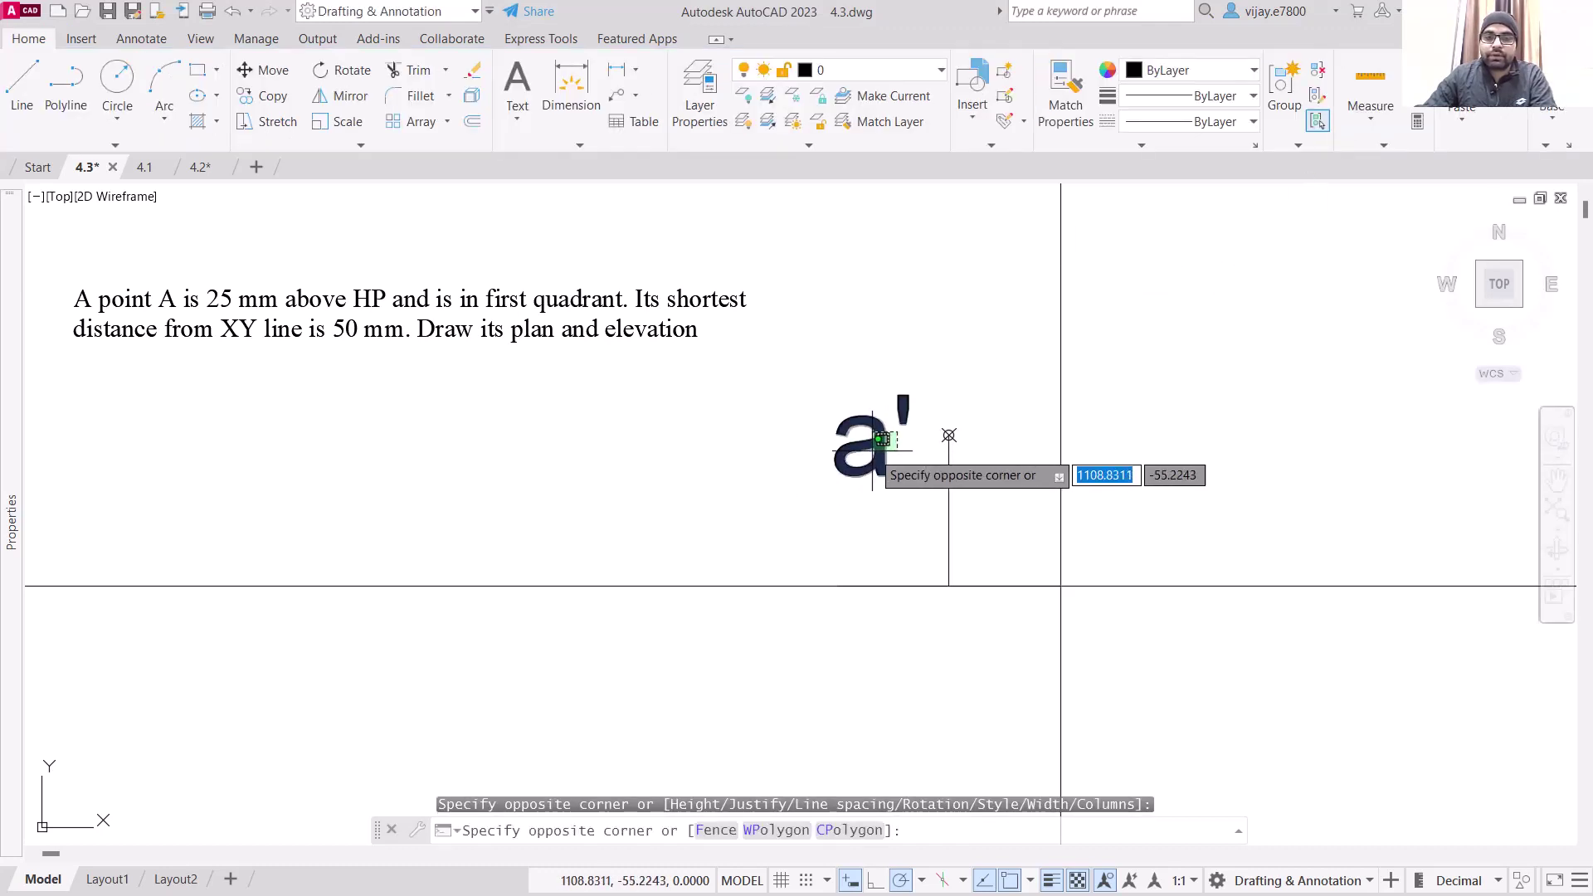
pyautogui.click(873, 448)
pyautogui.rightClick(876, 453)
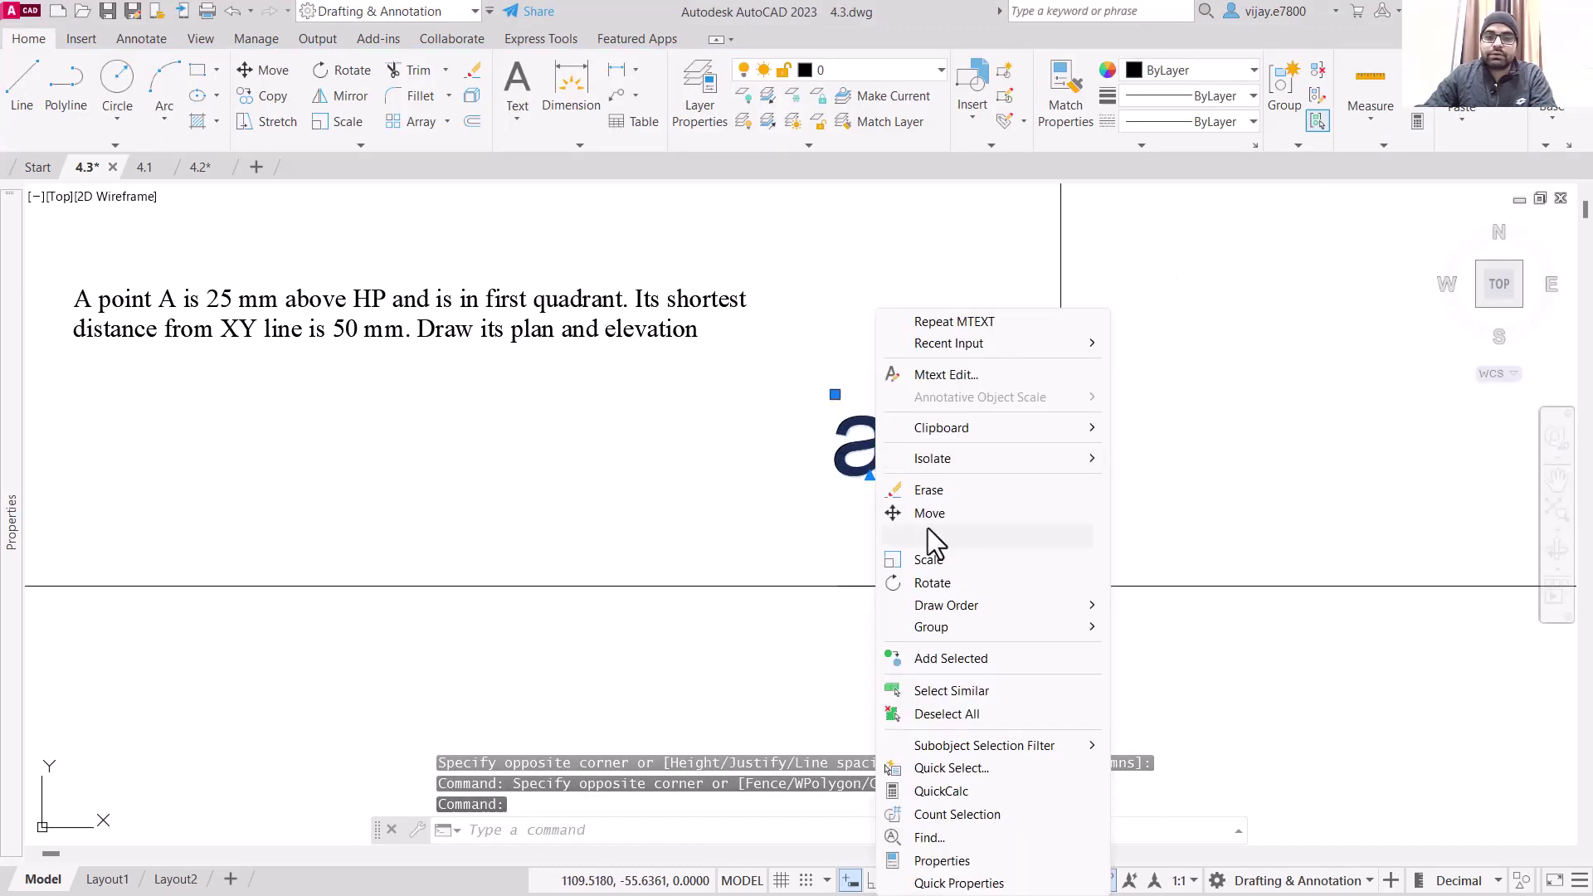
pyautogui.click(953, 858)
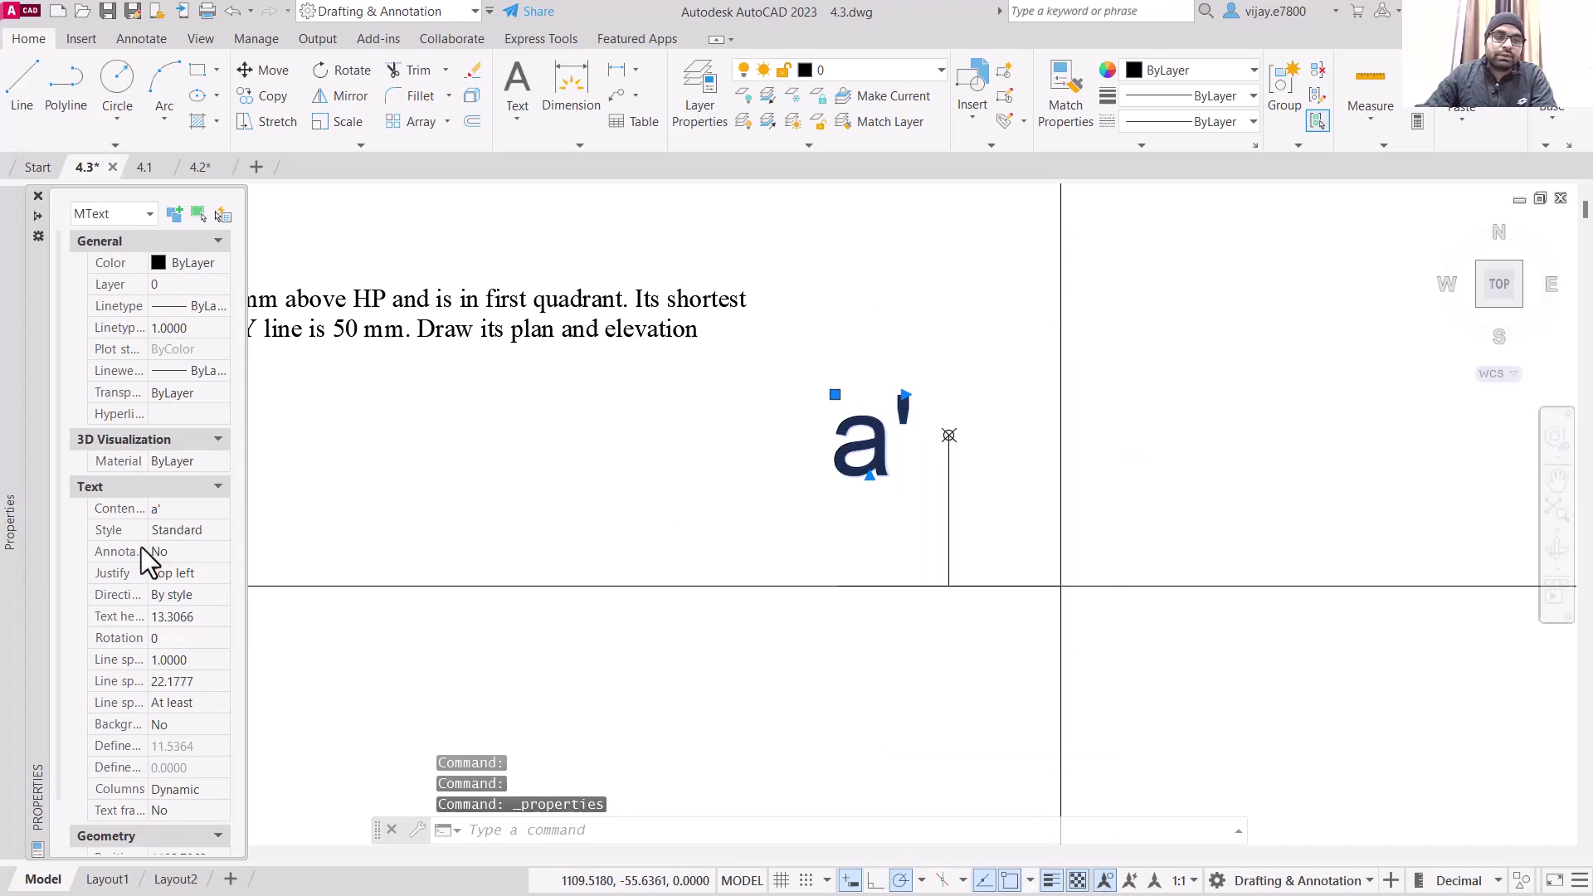
pyautogui.click(178, 616)
pyautogui.write('3')
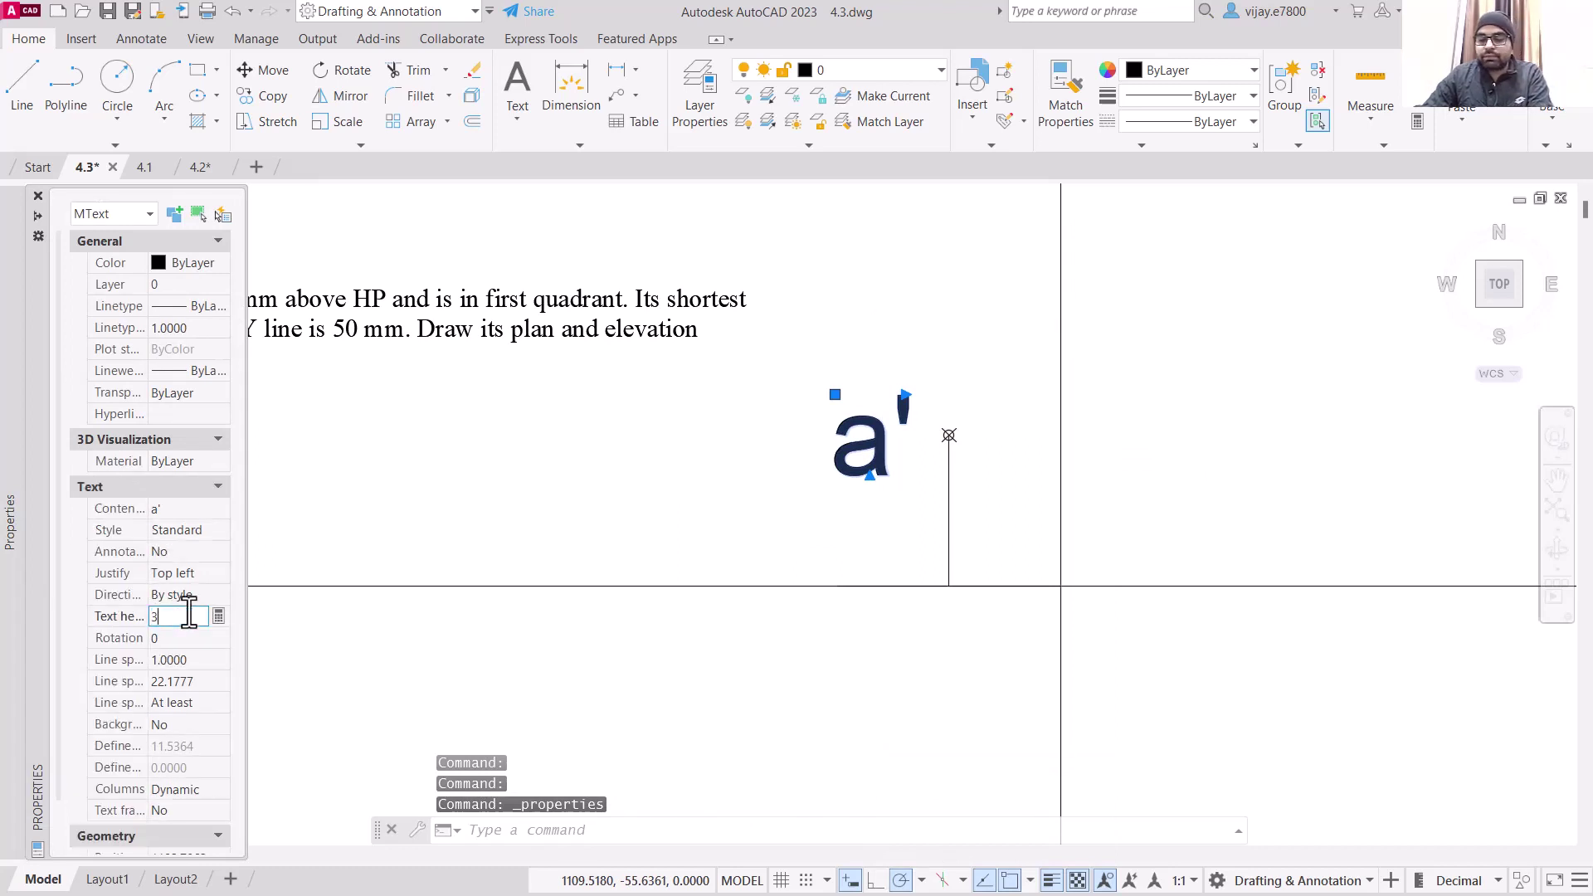
pyautogui.press('Tab')
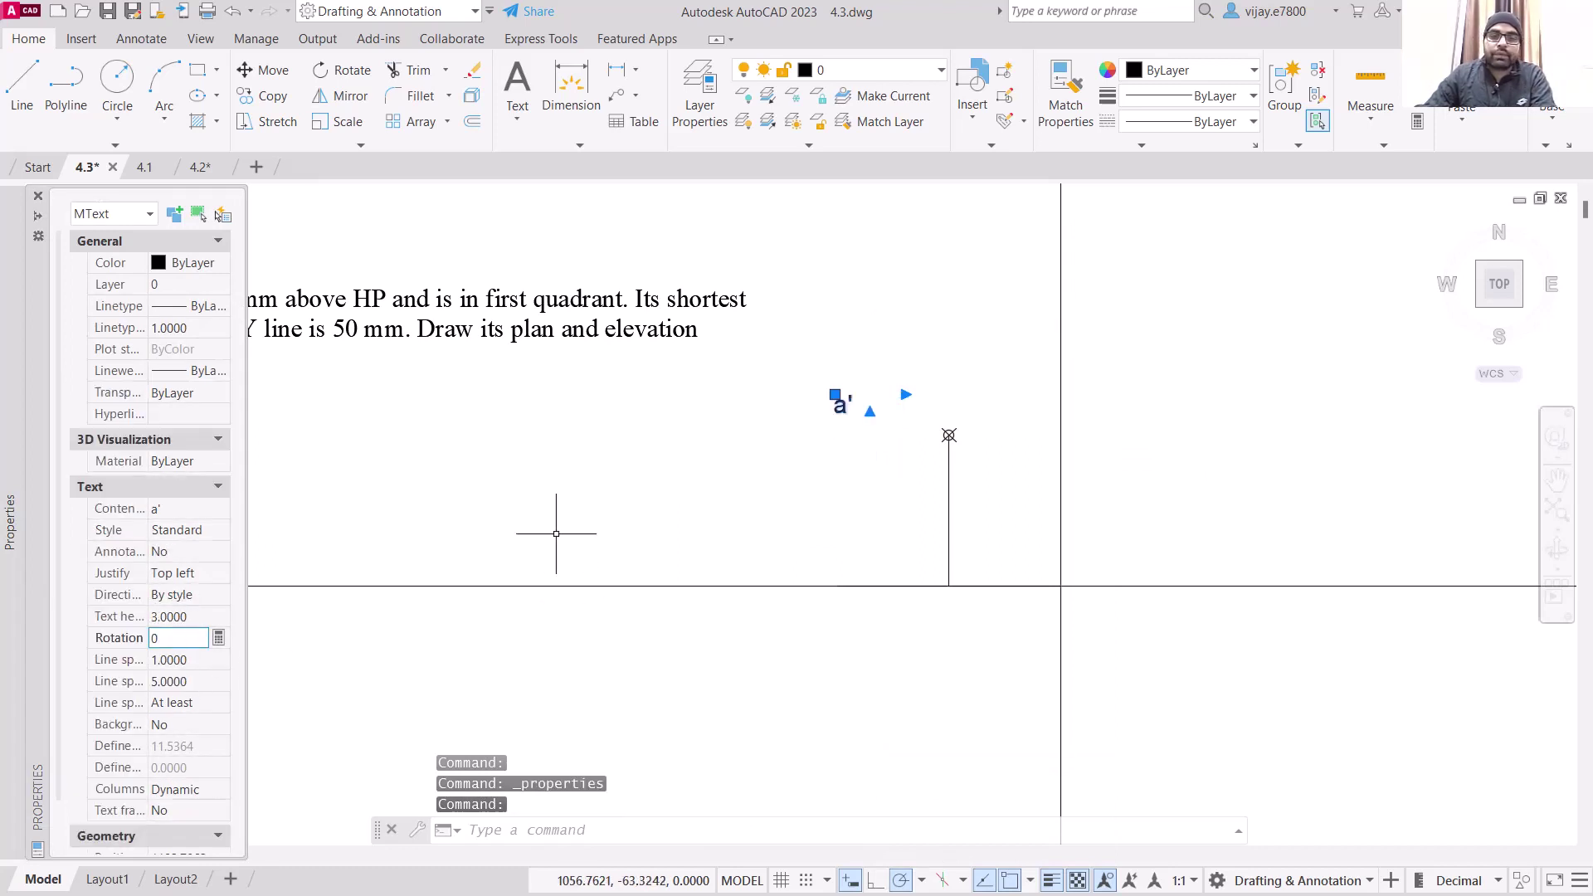
pyautogui.click(836, 395)
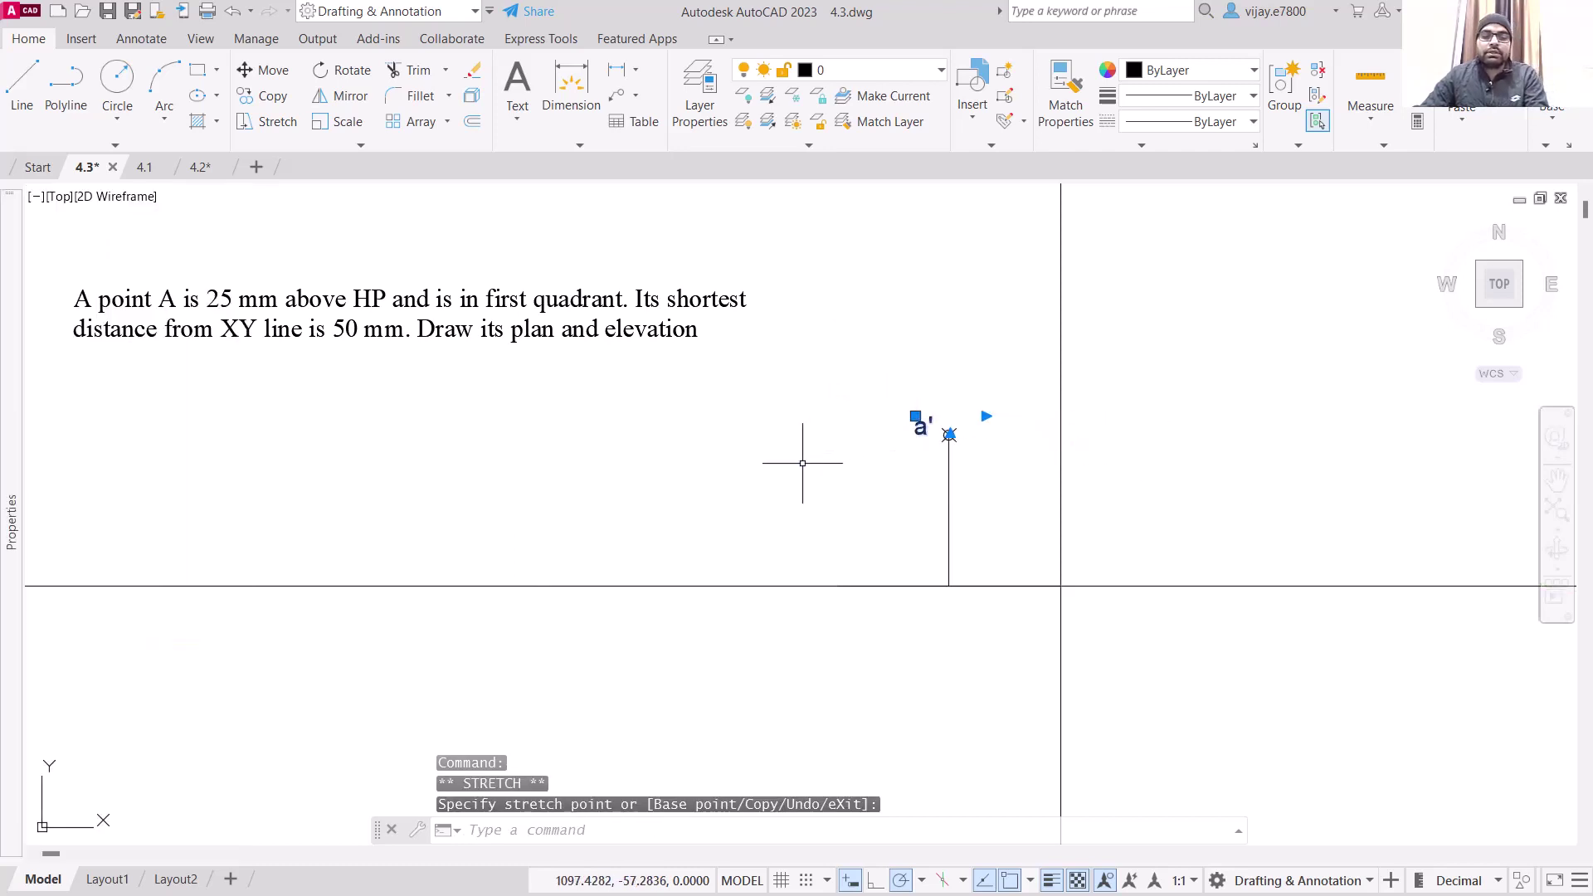
pyautogui.press('Escape')
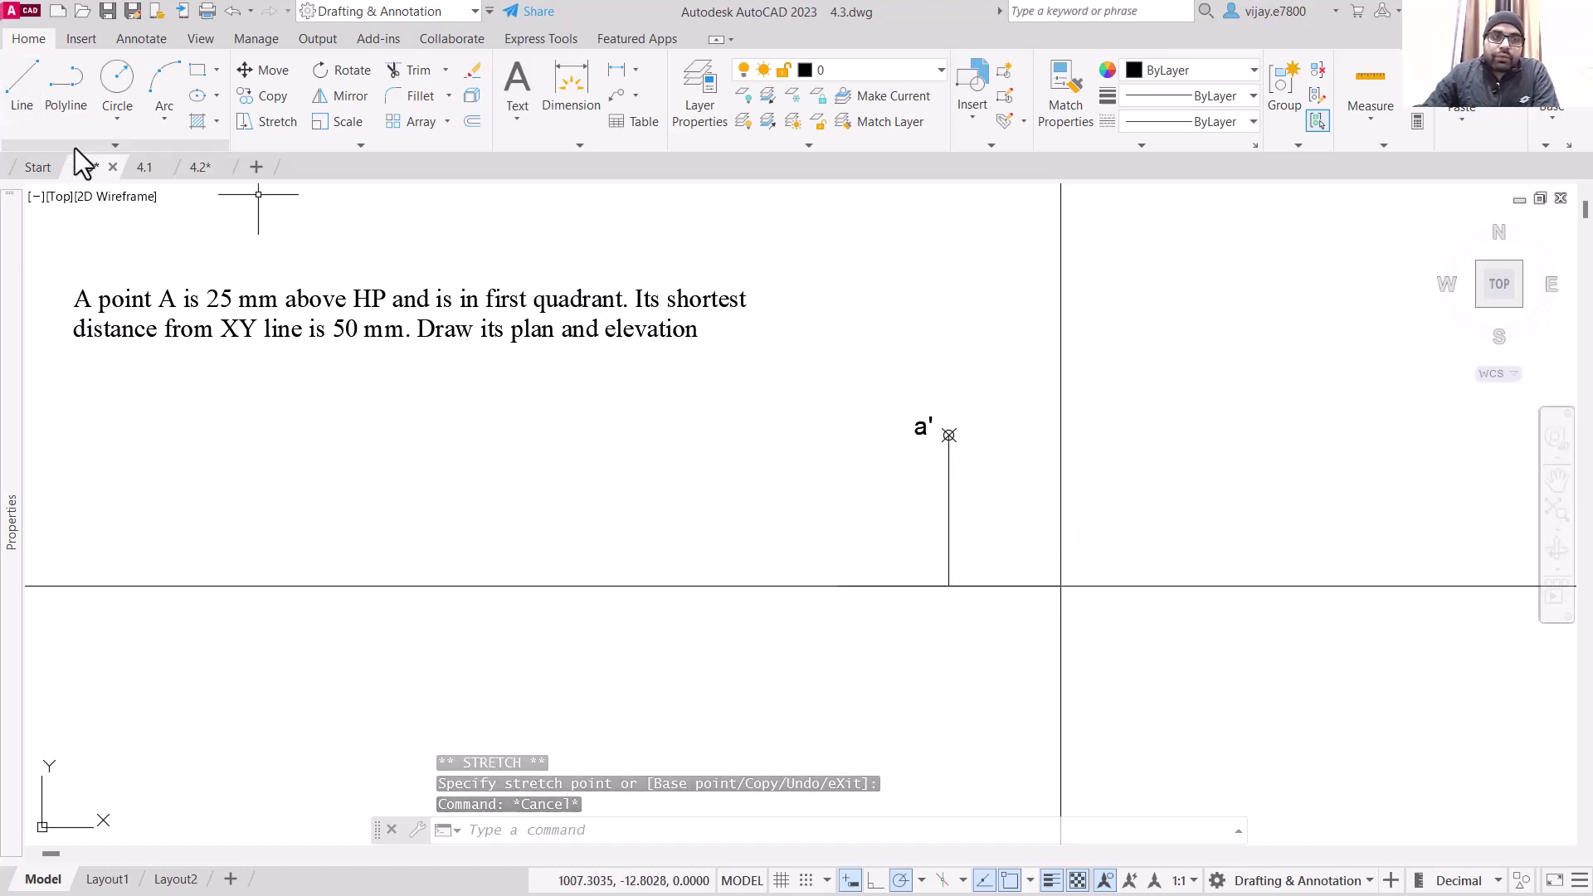
# Draw a horizontal ray from a' running to the right.
pyautogui.click(107, 147)
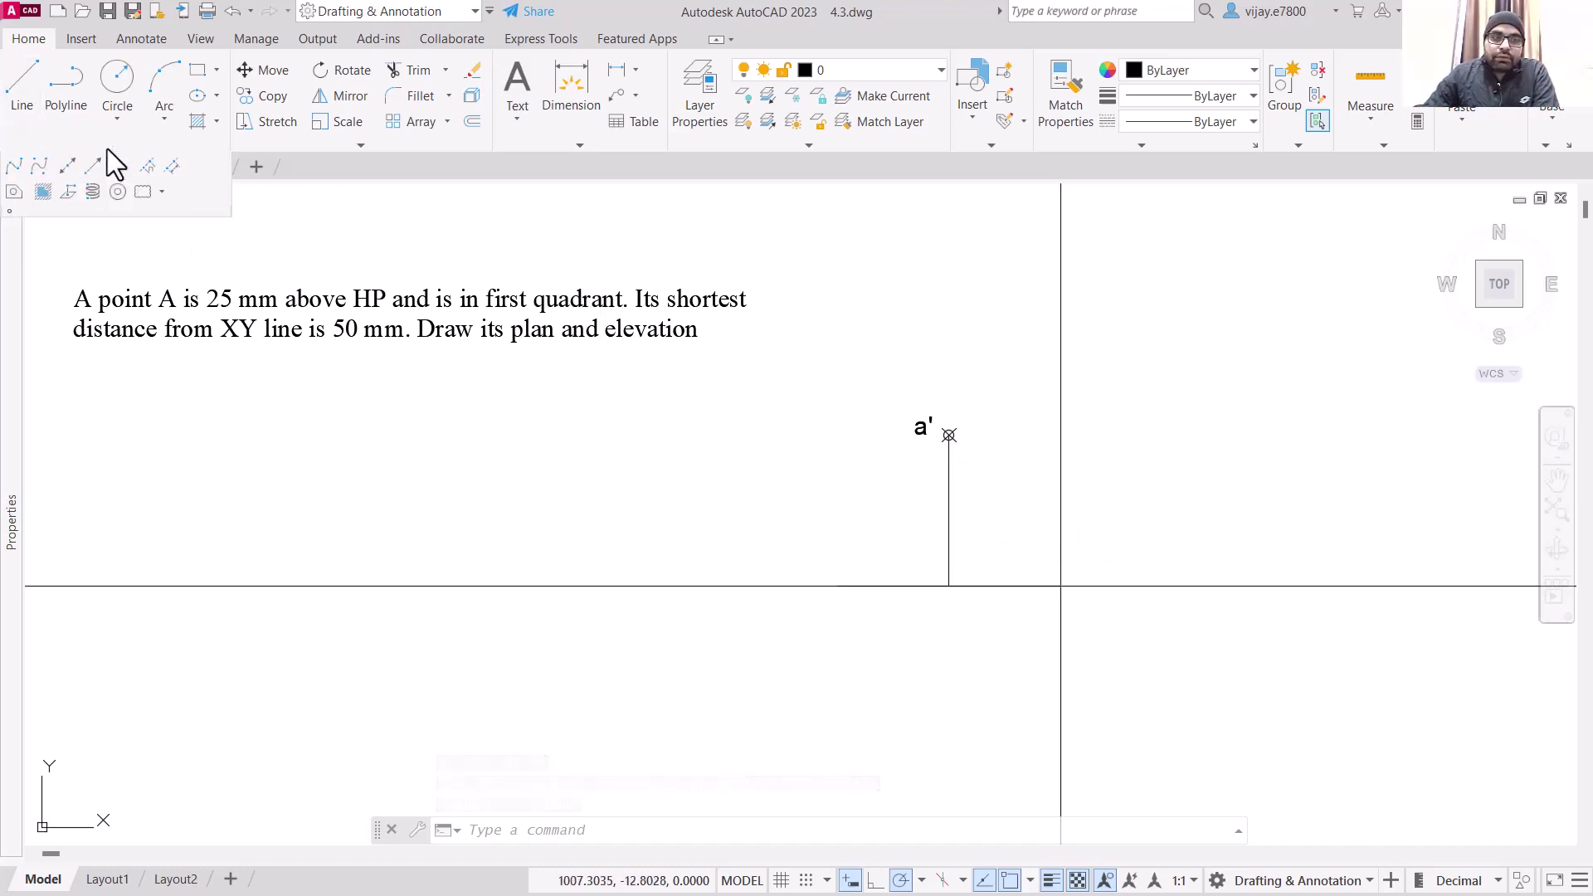
pyautogui.click(90, 168)
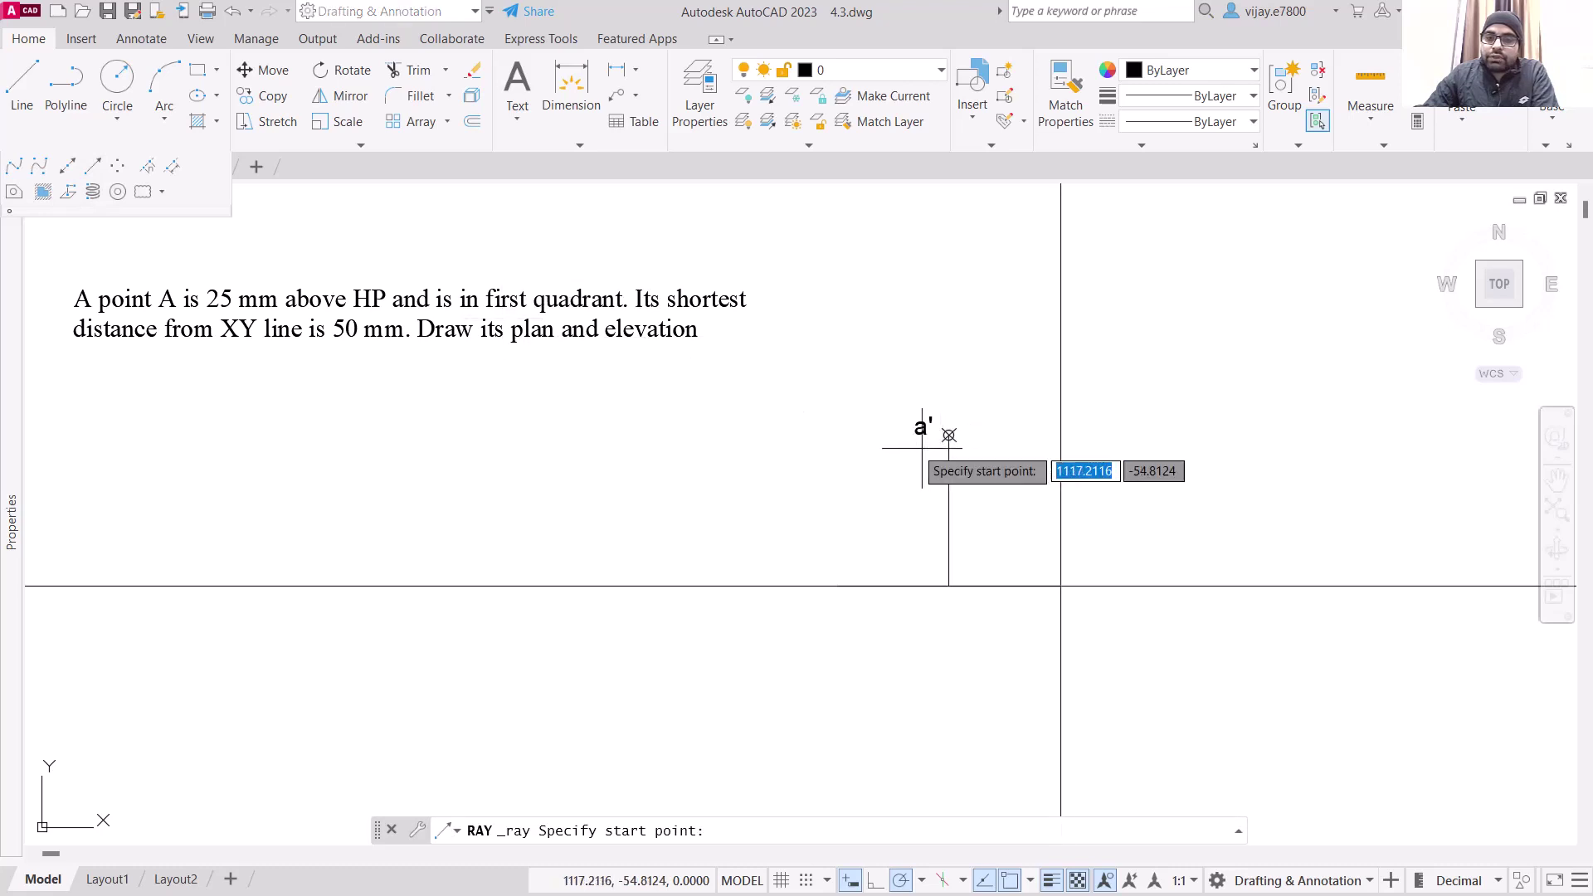
pyautogui.click(948, 435)
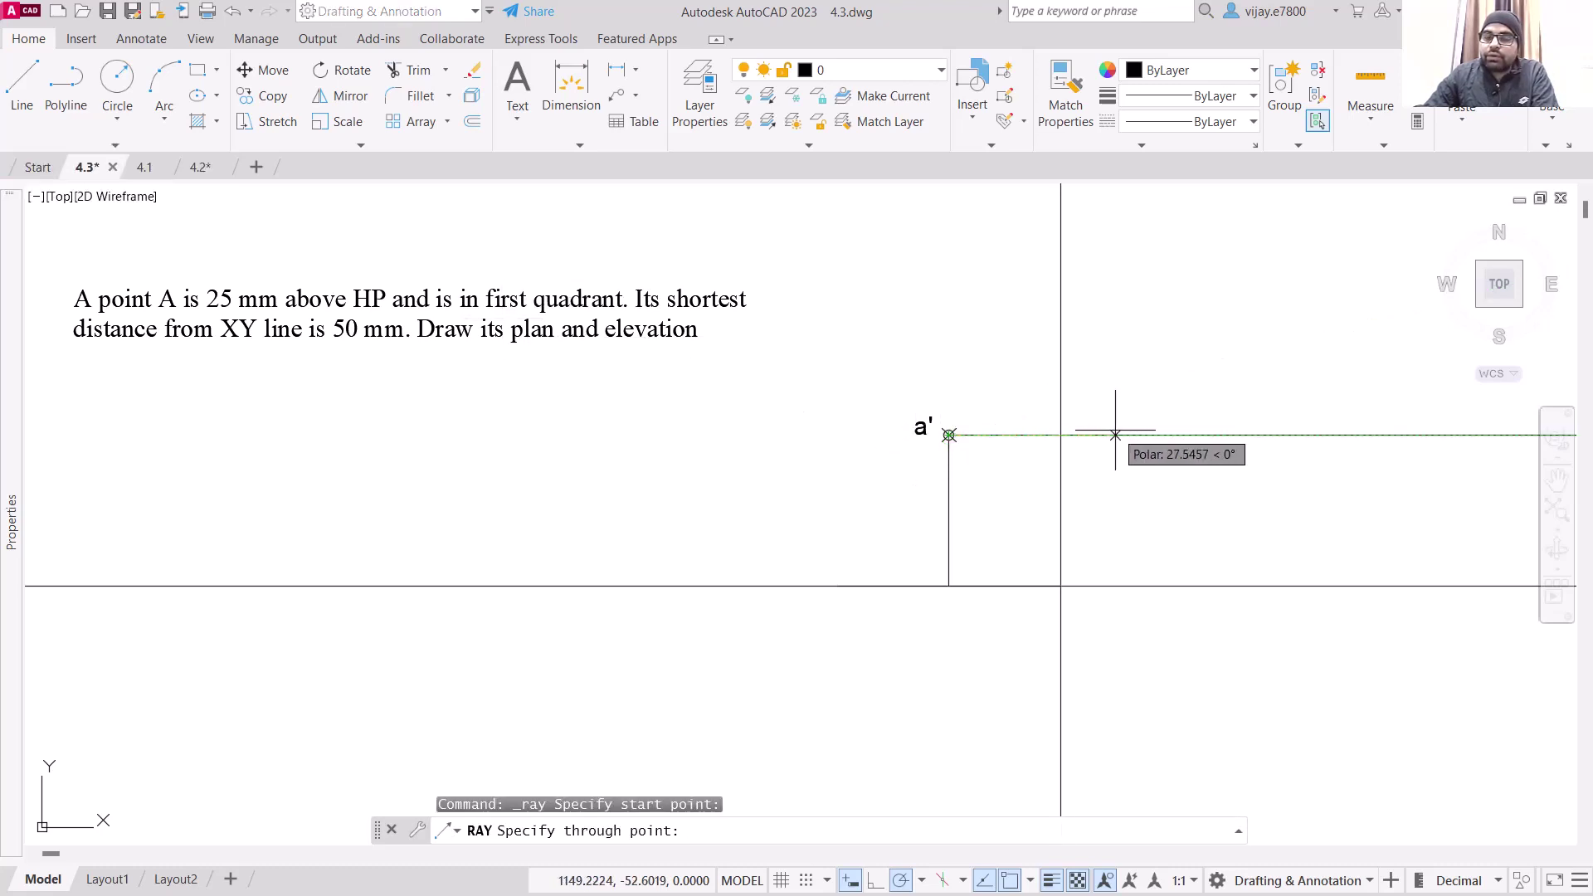
pyautogui.click(1162, 435)
pyautogui.press('Return')
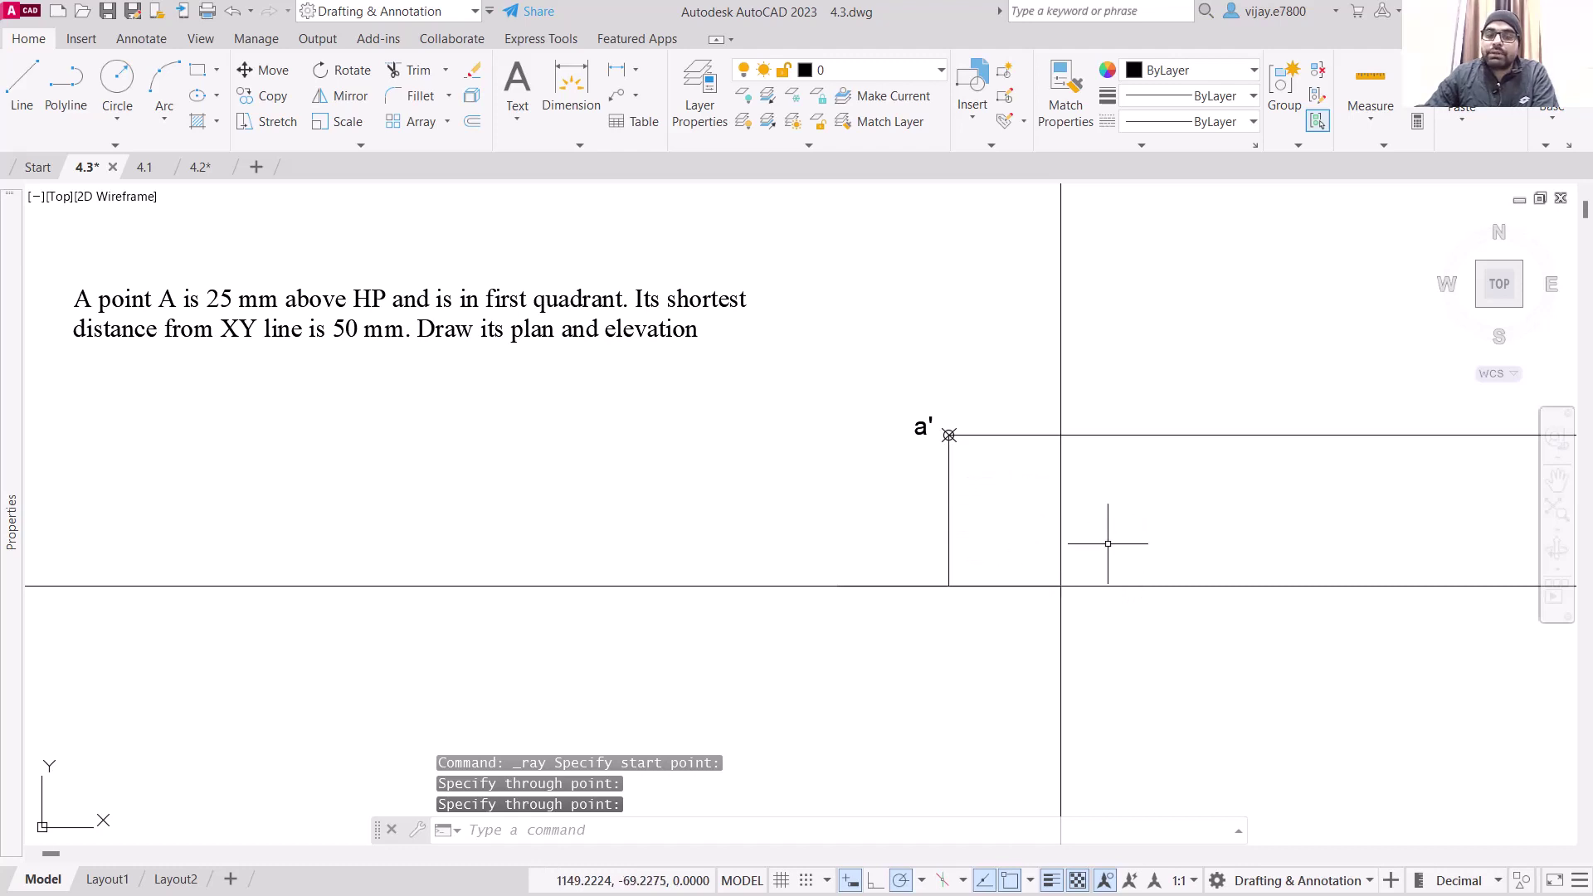
# Give the vertical line below a' a 0.30 mm lineweight.
pyautogui.click(996, 509)
pyautogui.click(937, 535)
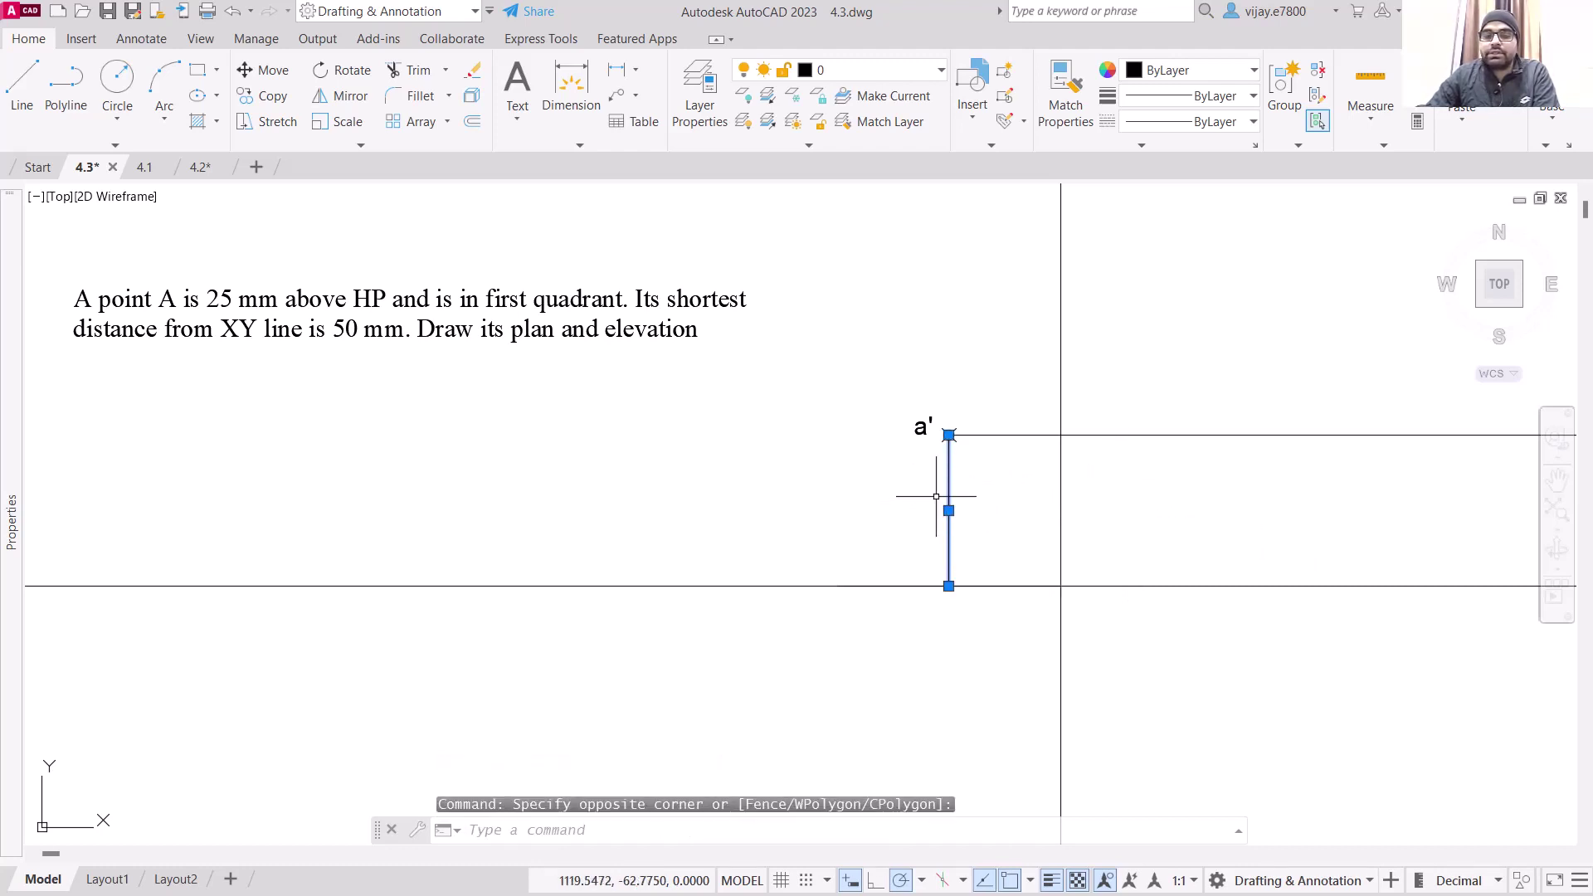
pyautogui.click(1216, 96)
pyautogui.scroll(-2, 1174, 361)
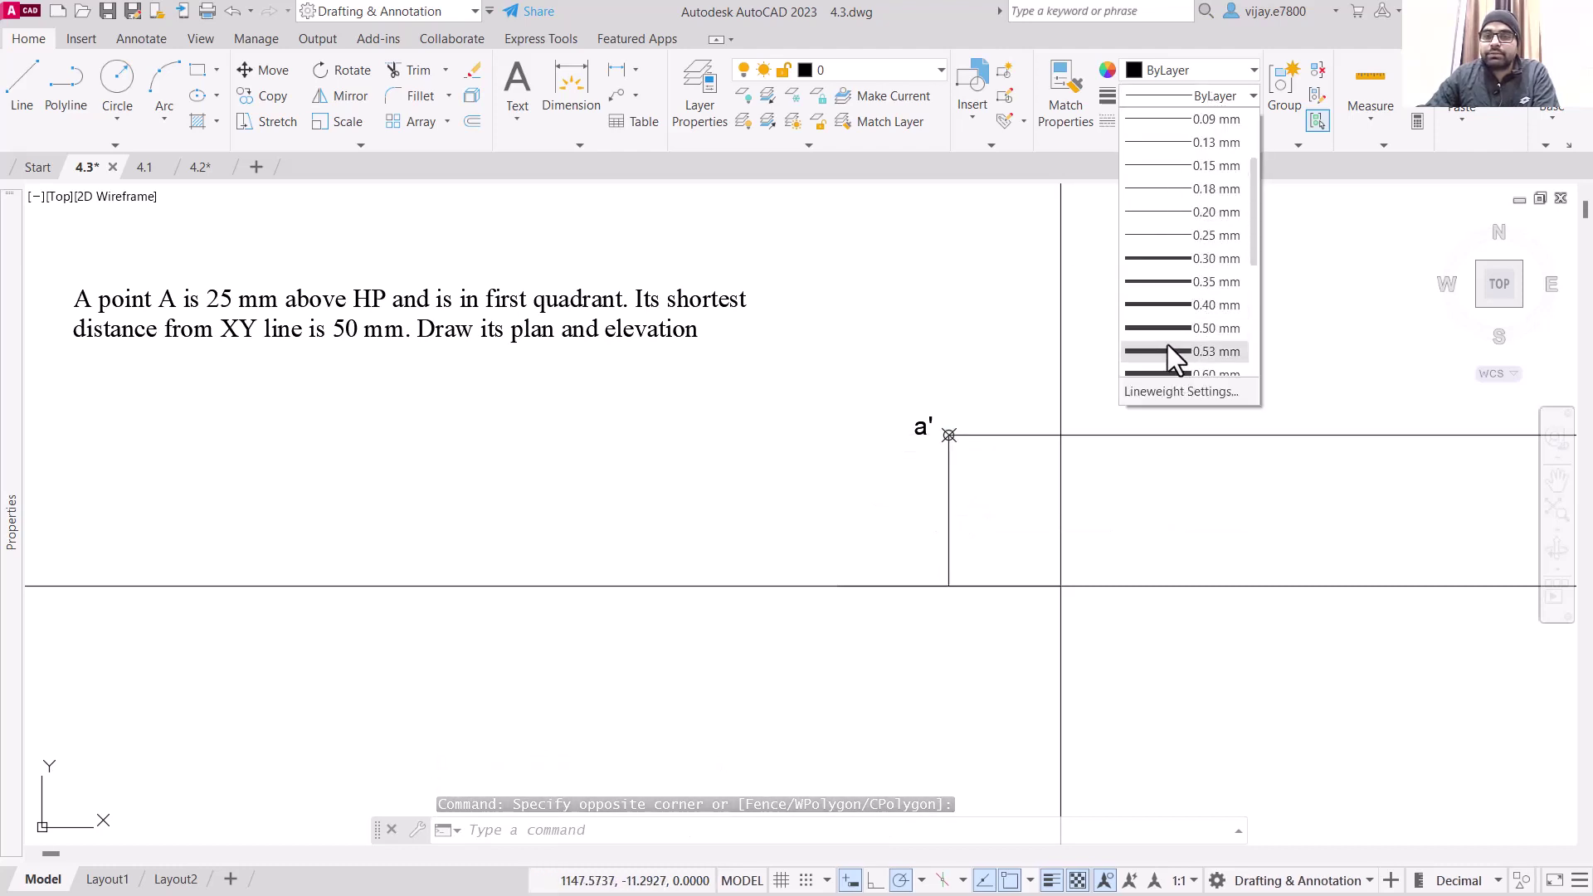
pyautogui.click(1166, 257)
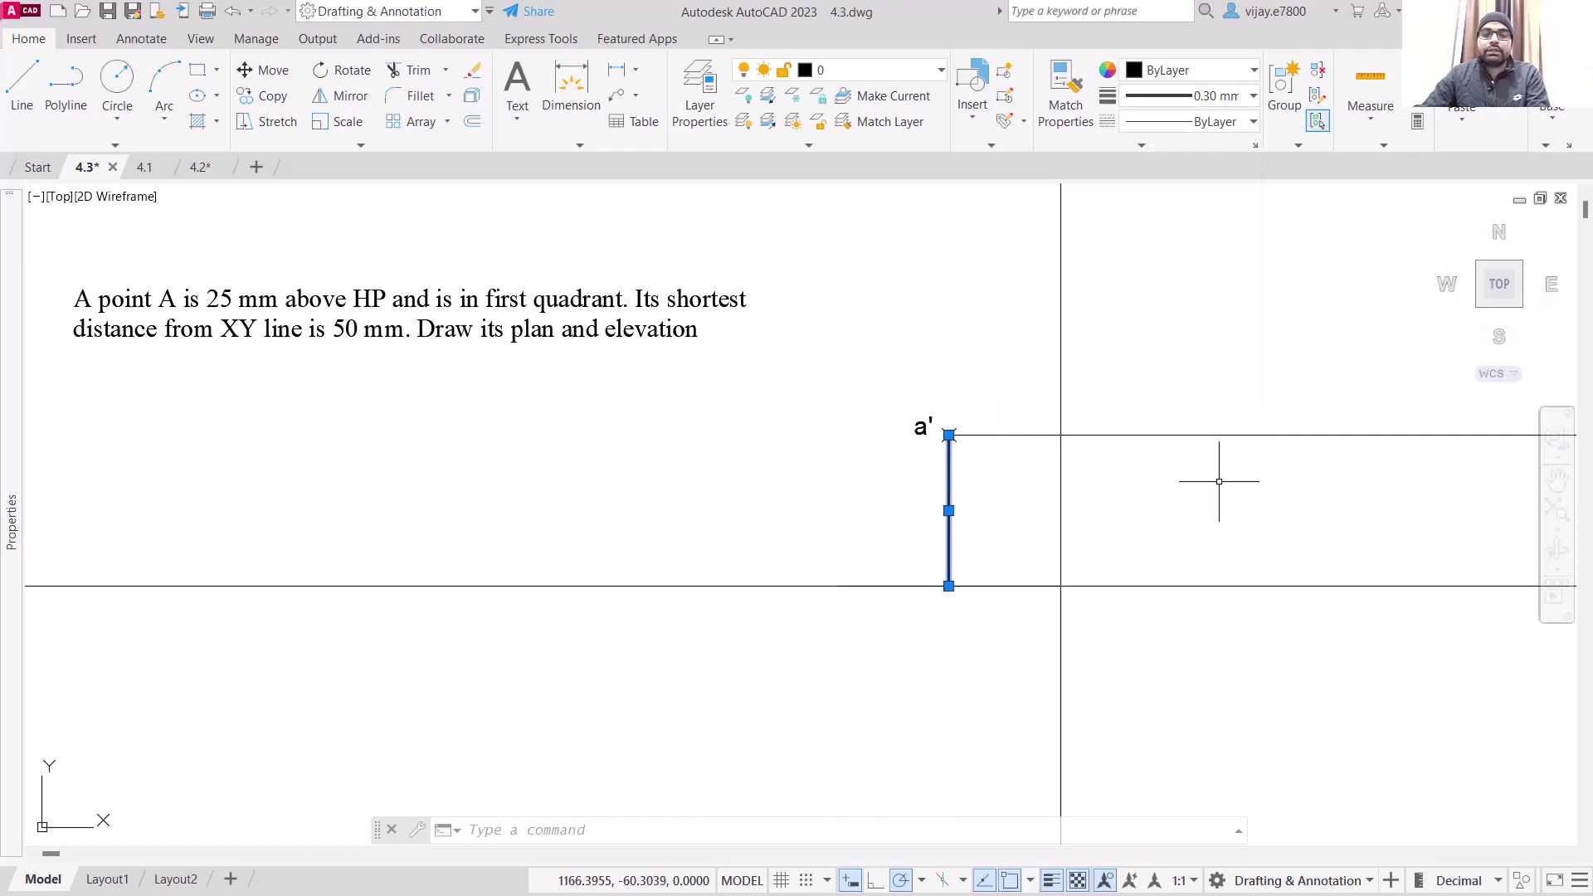
pyautogui.press('Escape')
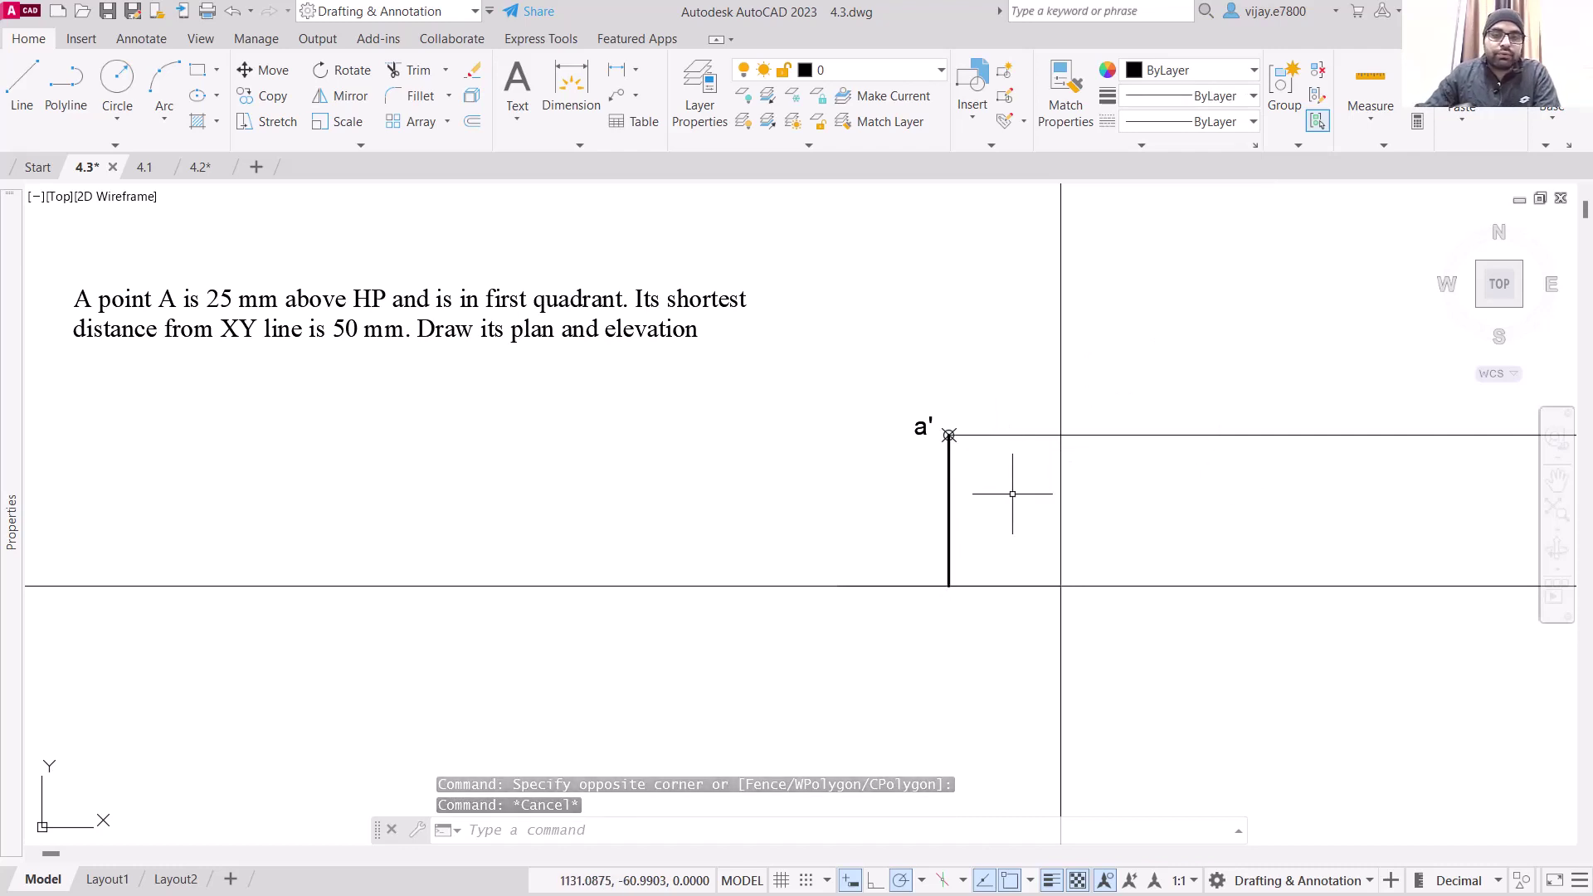
# Draw a radius 50 circle centred where the vertical reference line meets XY.
pyautogui.moveTo(1173, 495); pyautogui.dragTo(961, 486, button='middle')
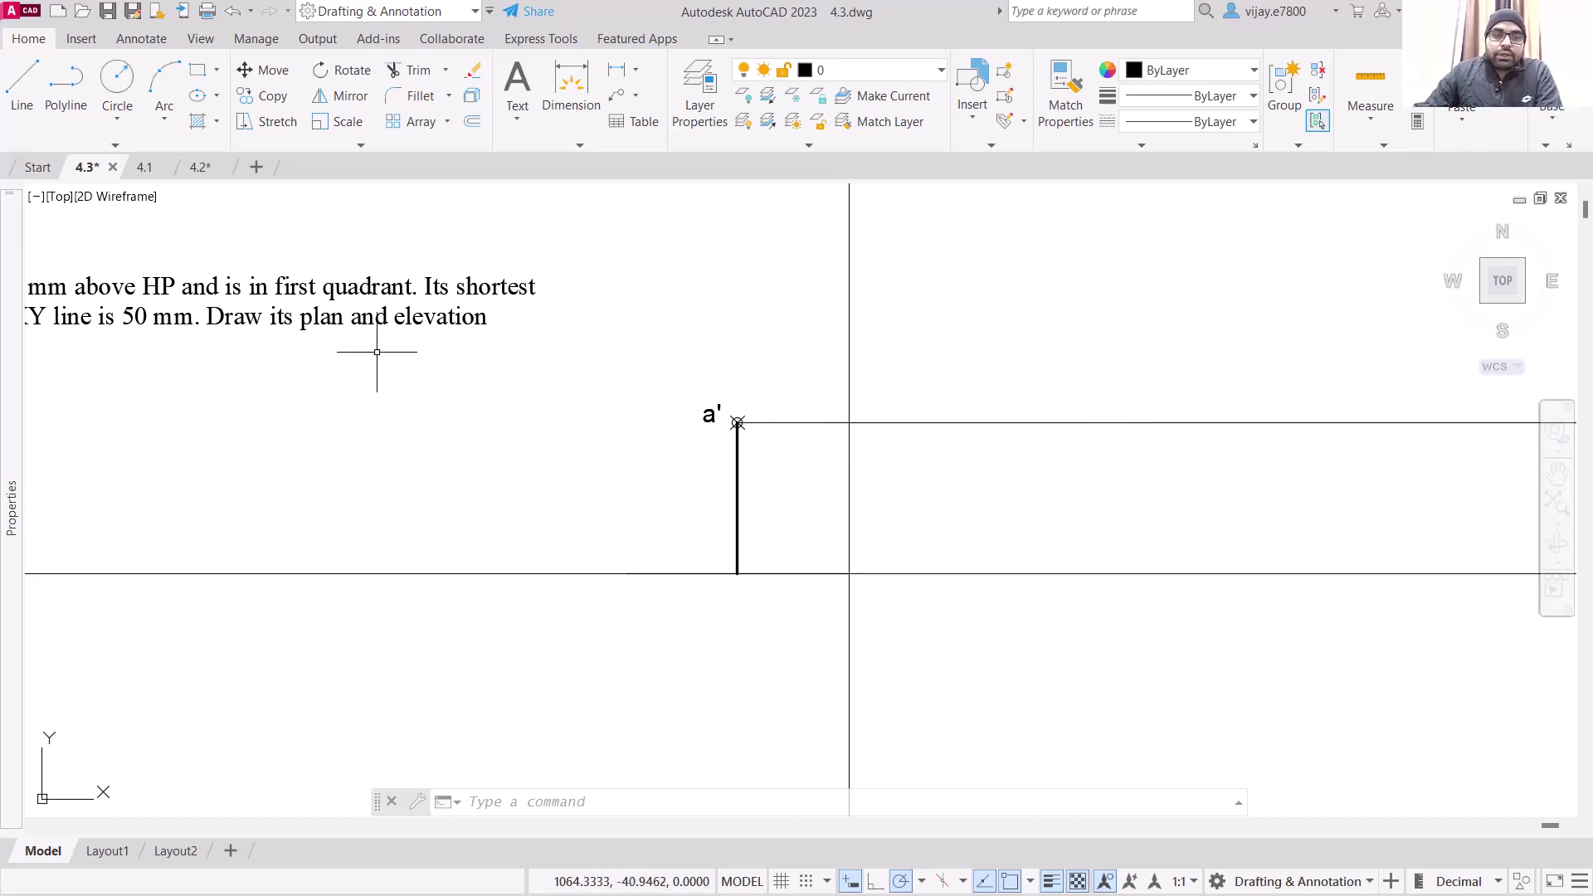
pyautogui.scroll(2, 406, 402)
pyautogui.scroll(-2, 411, 402)
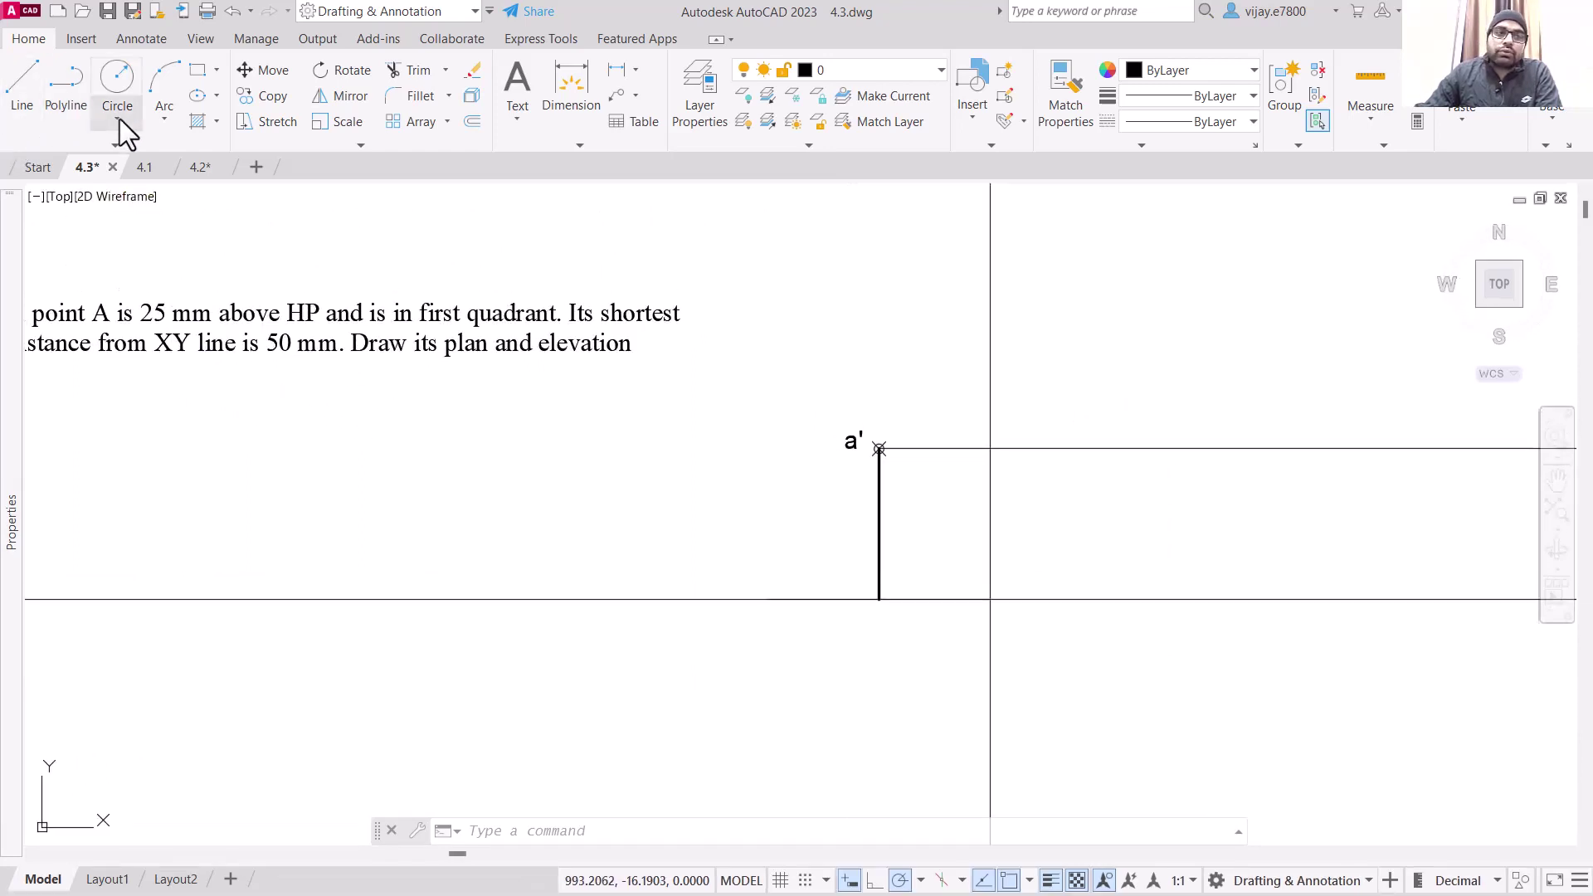
pyautogui.click(118, 118)
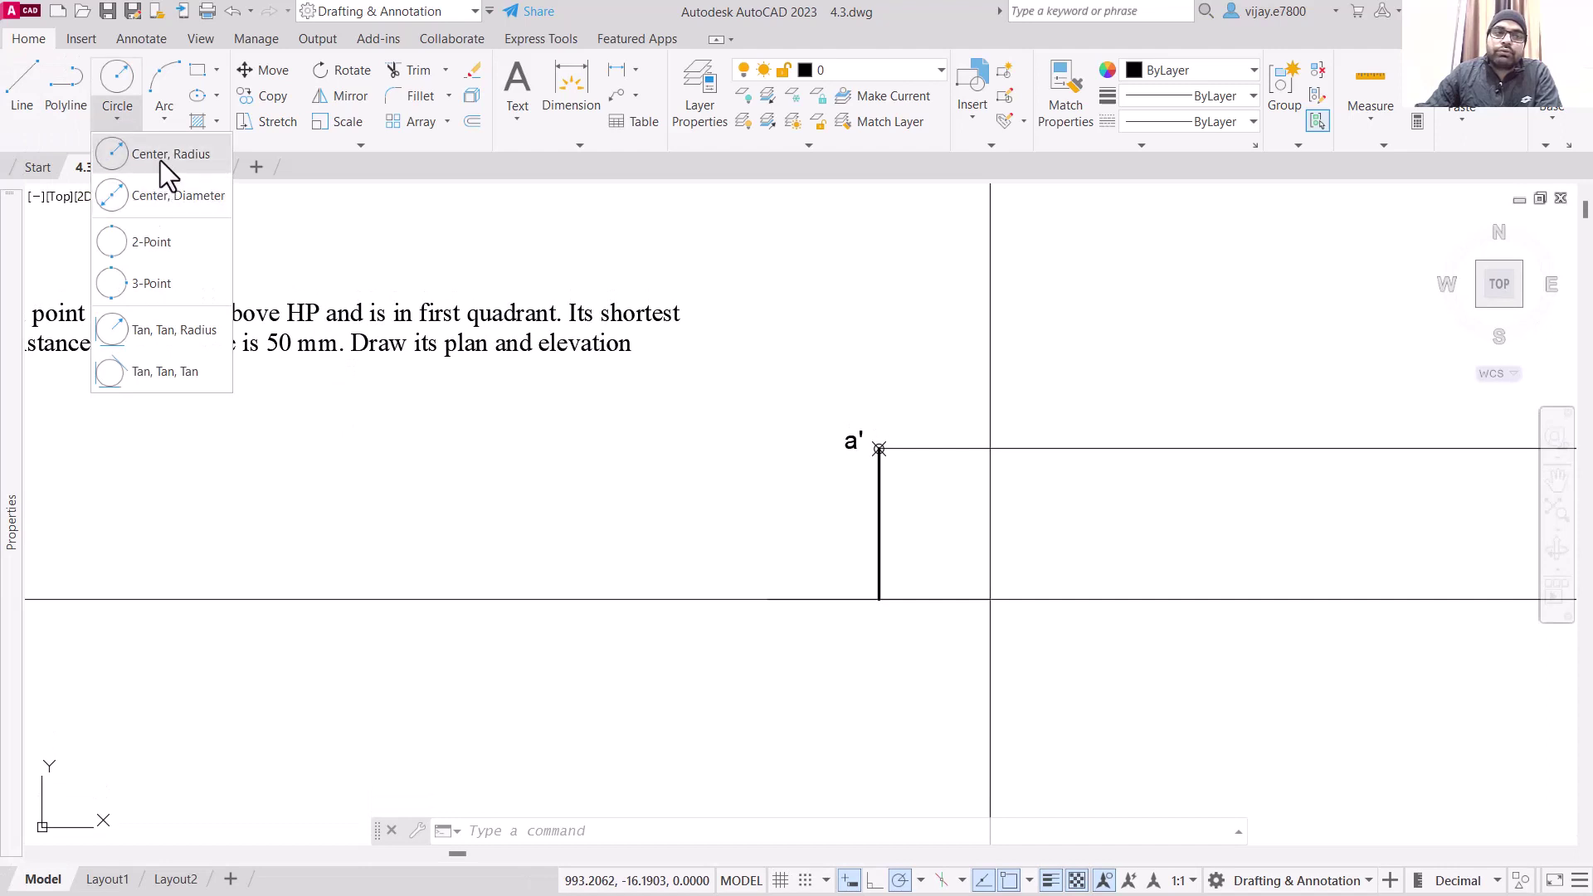
pyautogui.click(161, 157)
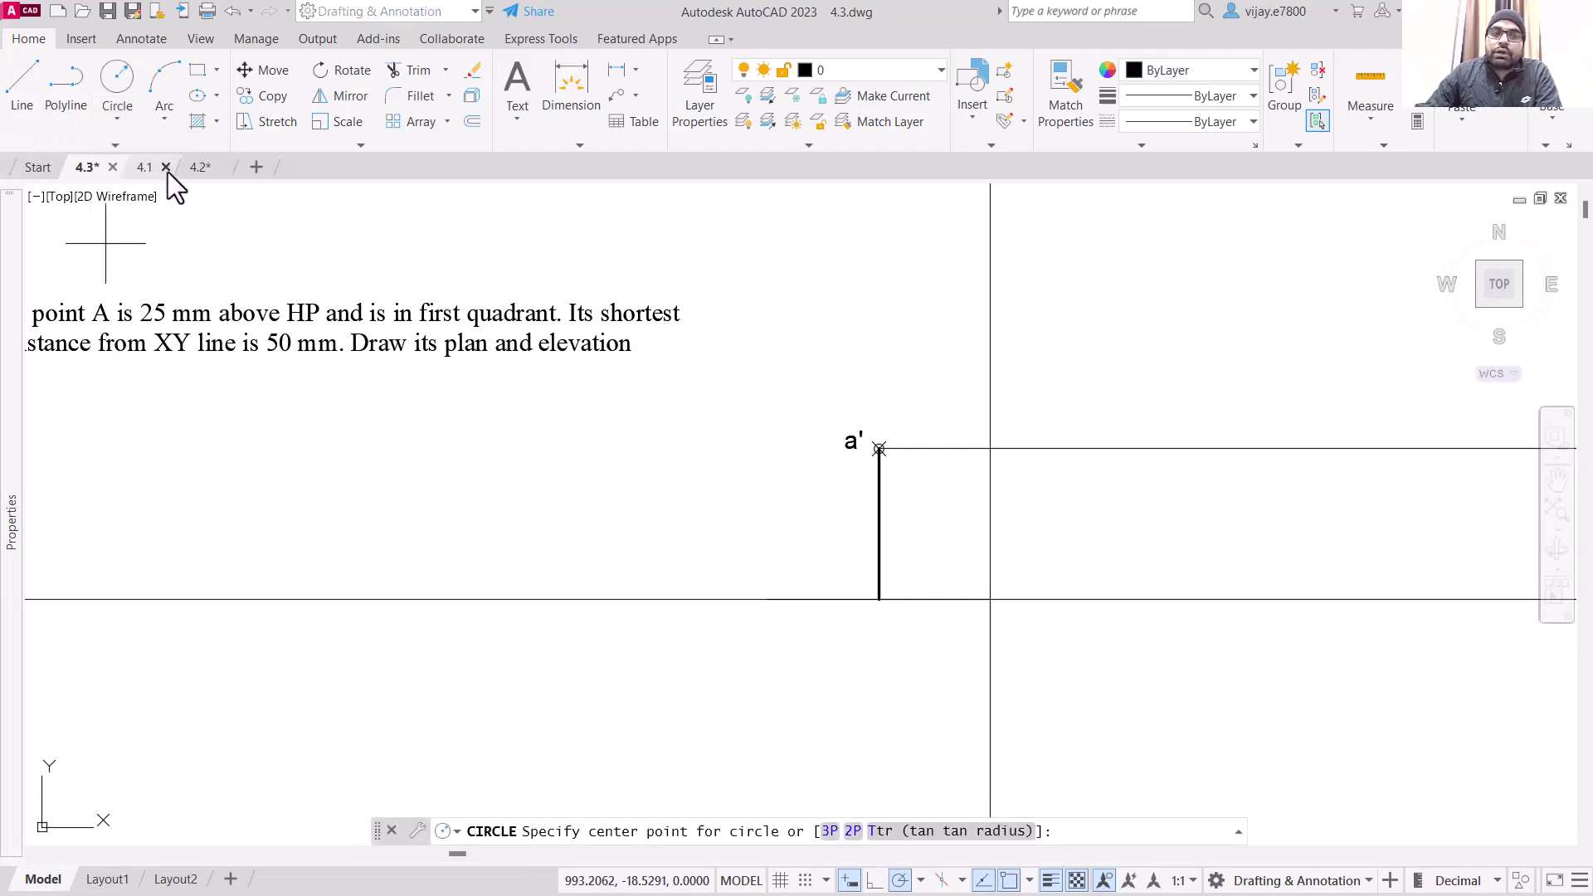
pyautogui.click(989, 598)
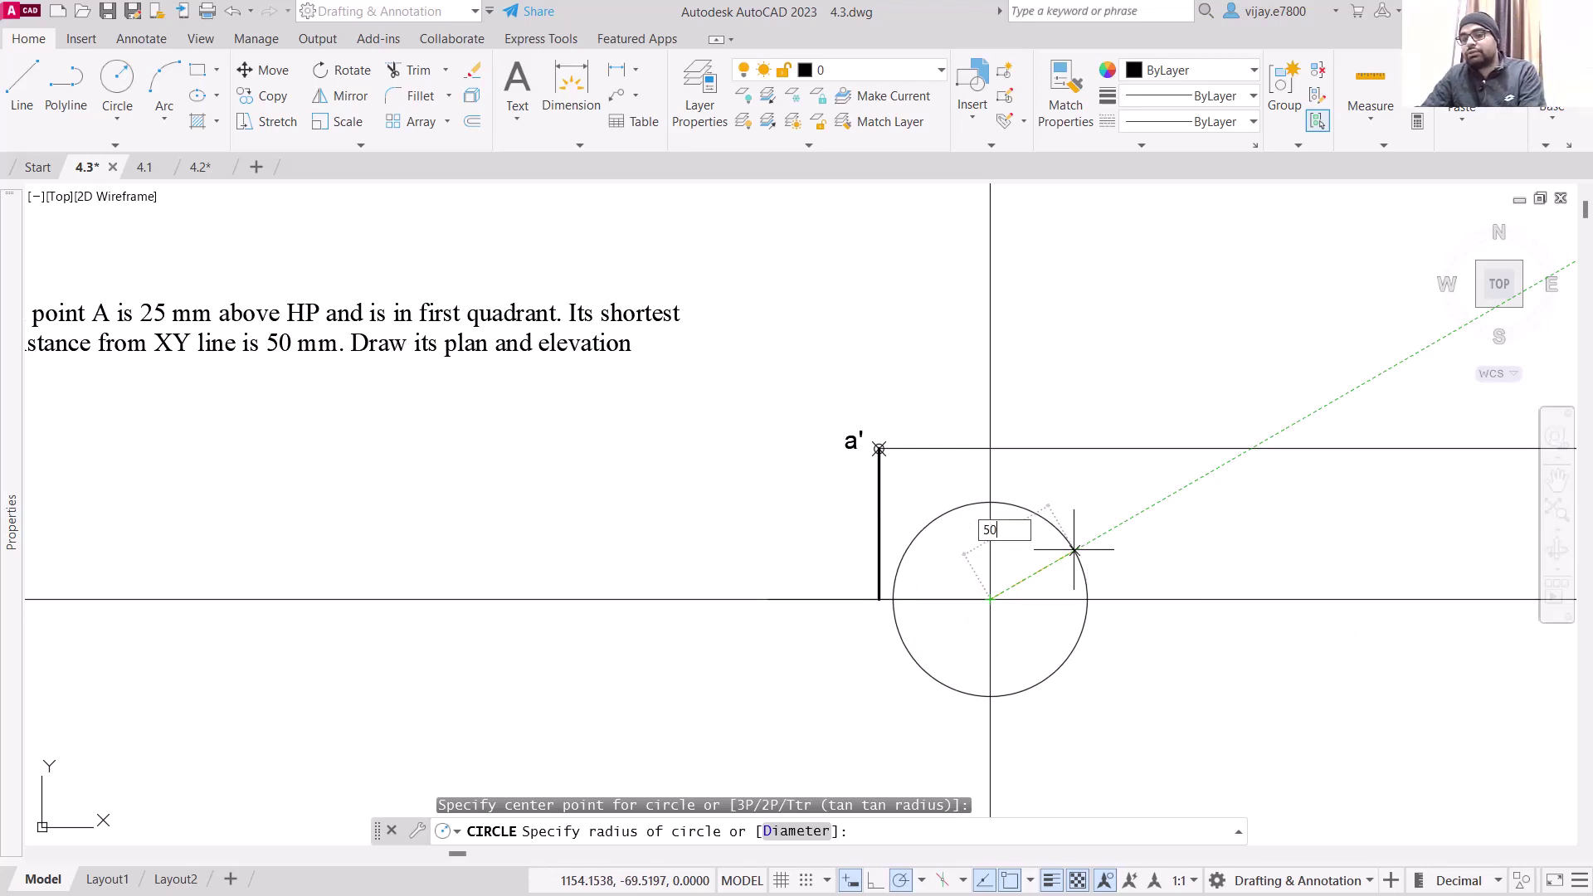
pyautogui.write('50')
pyautogui.press('Return')
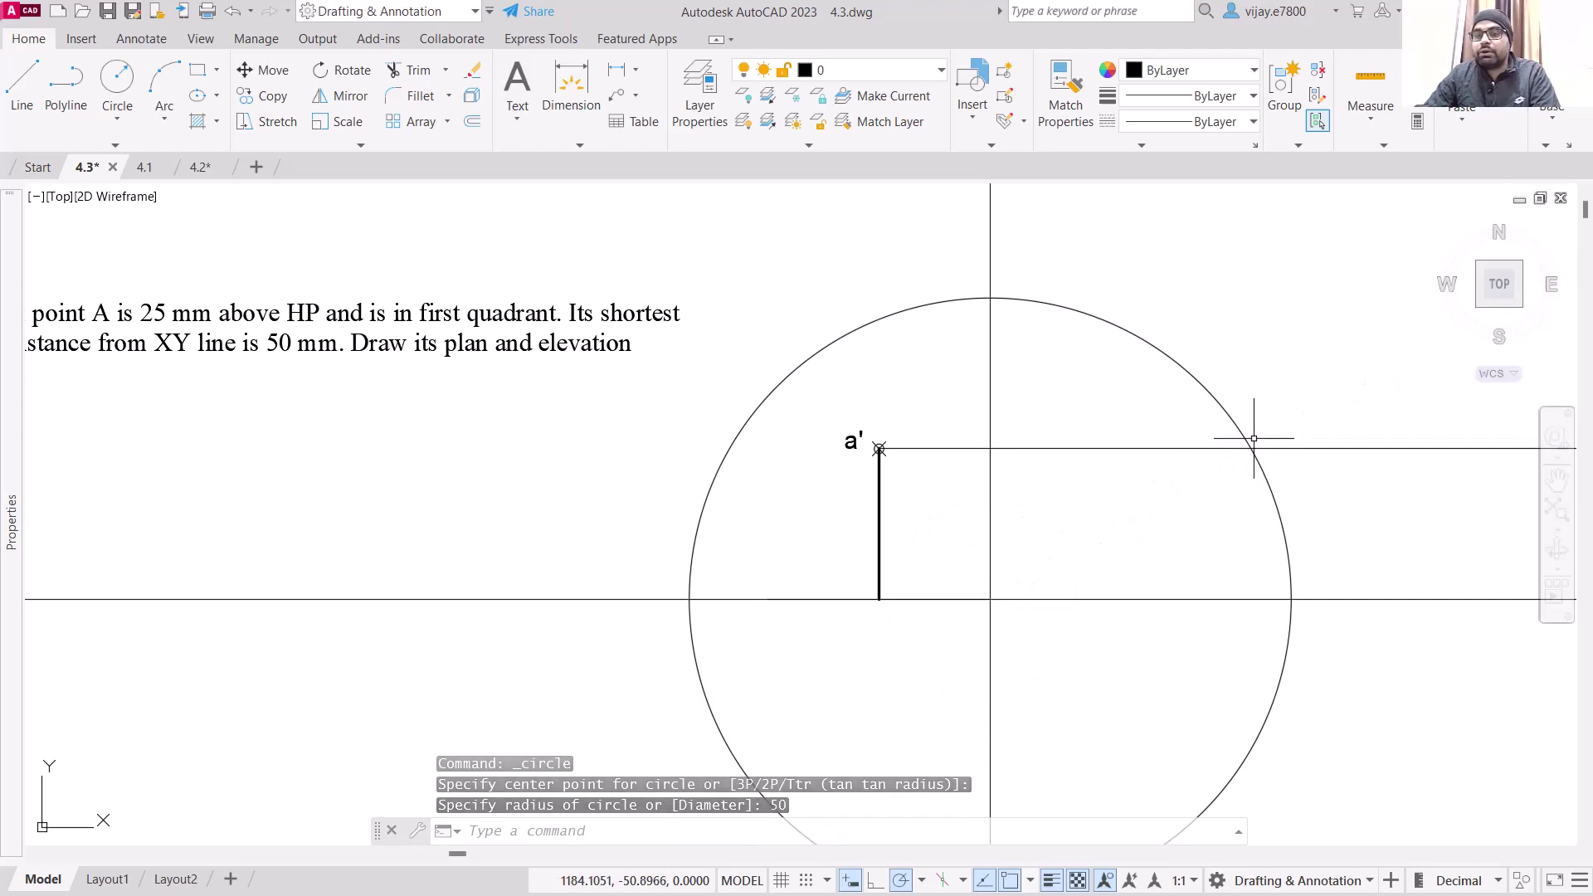
# Draw a line from the circle centre to where the circle meets the a' projector.
pyautogui.click(23, 92)
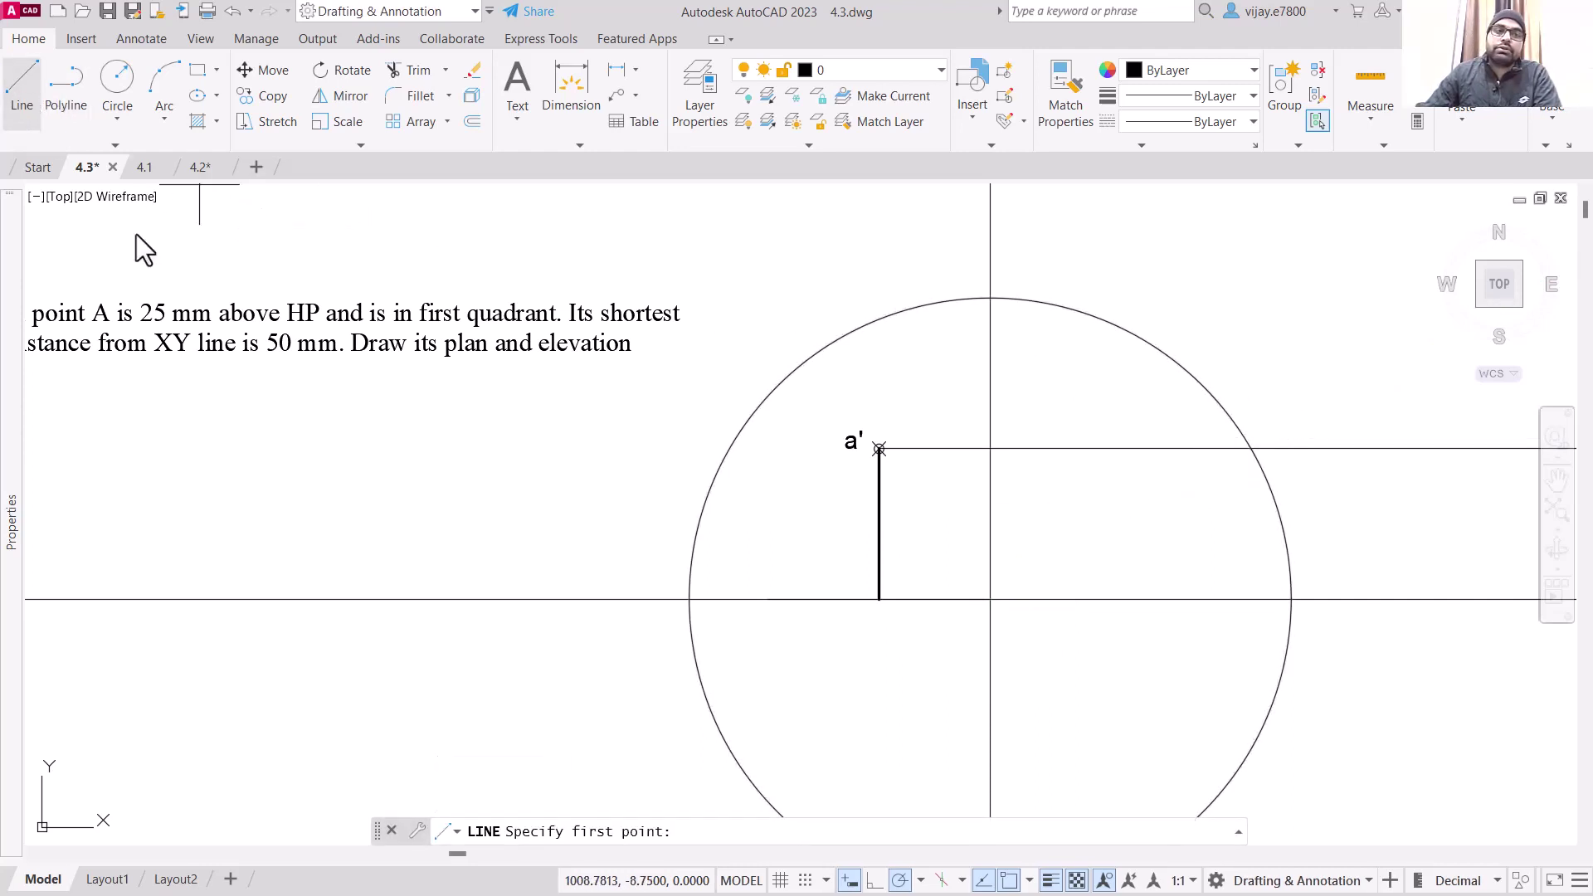
pyautogui.click(991, 599)
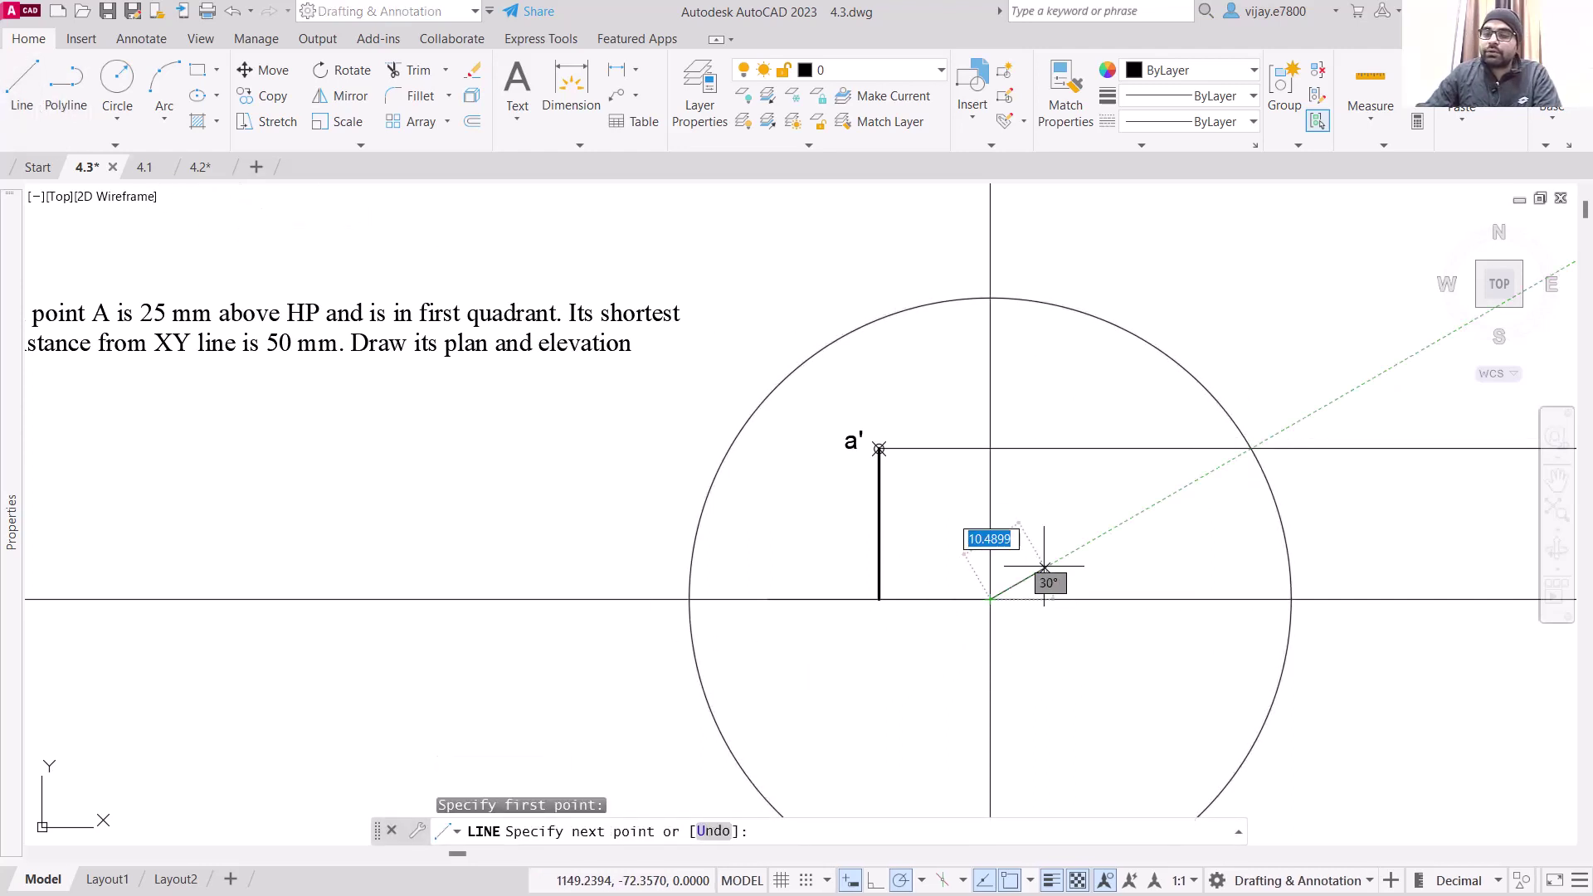
pyautogui.click(1250, 449)
pyautogui.rightClick(1218, 538)
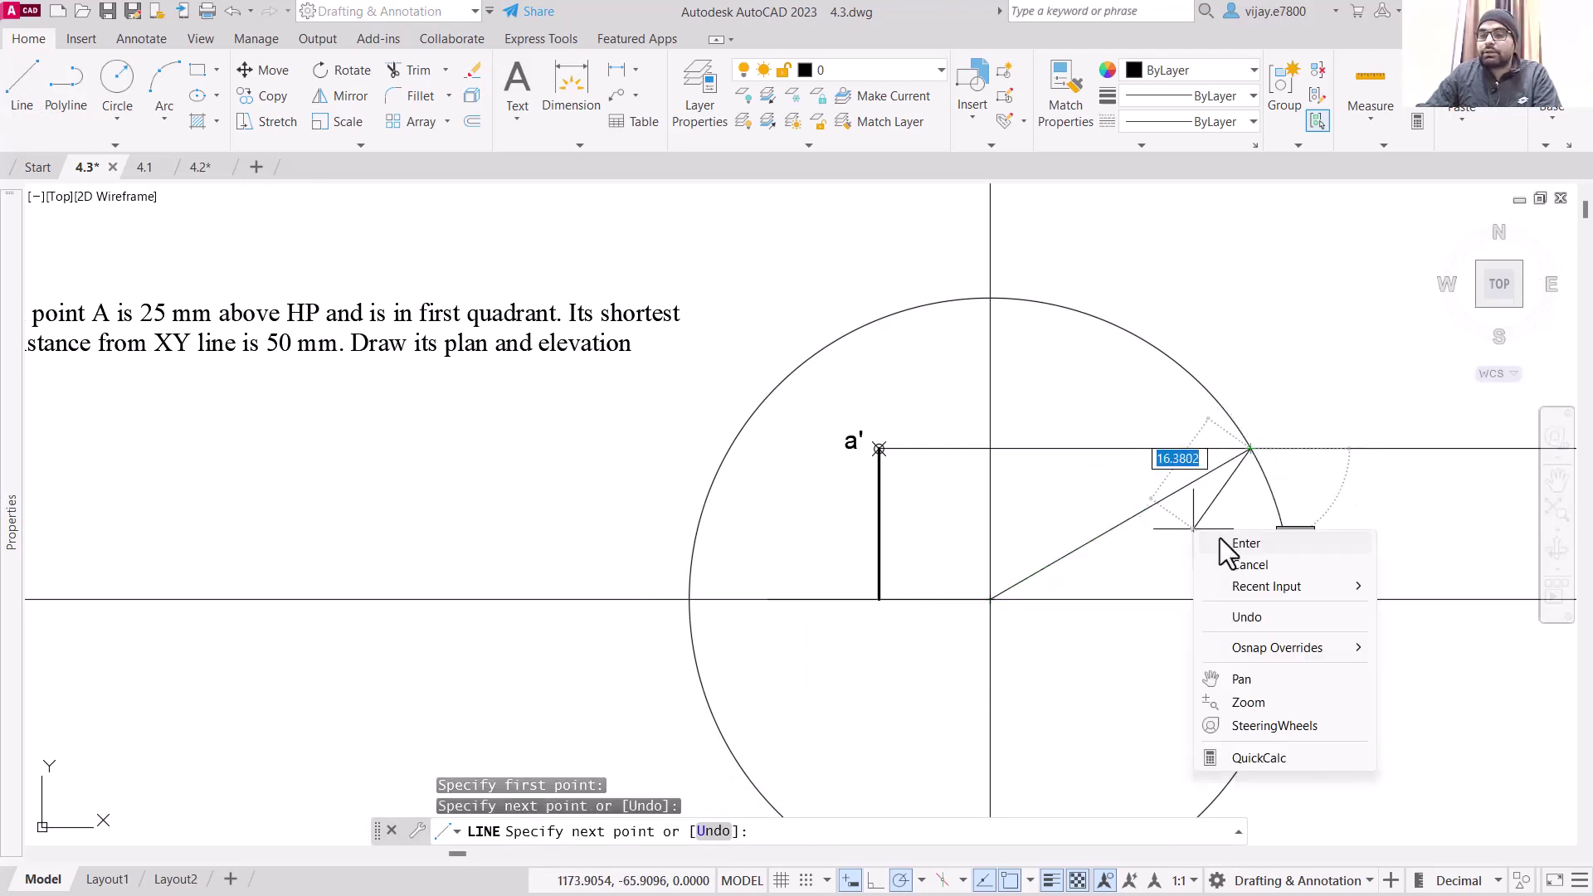
pyautogui.click(1224, 544)
# Place a point marker at the circle and a' projector intersection.
pyautogui.write('po')
pyautogui.press('Return')
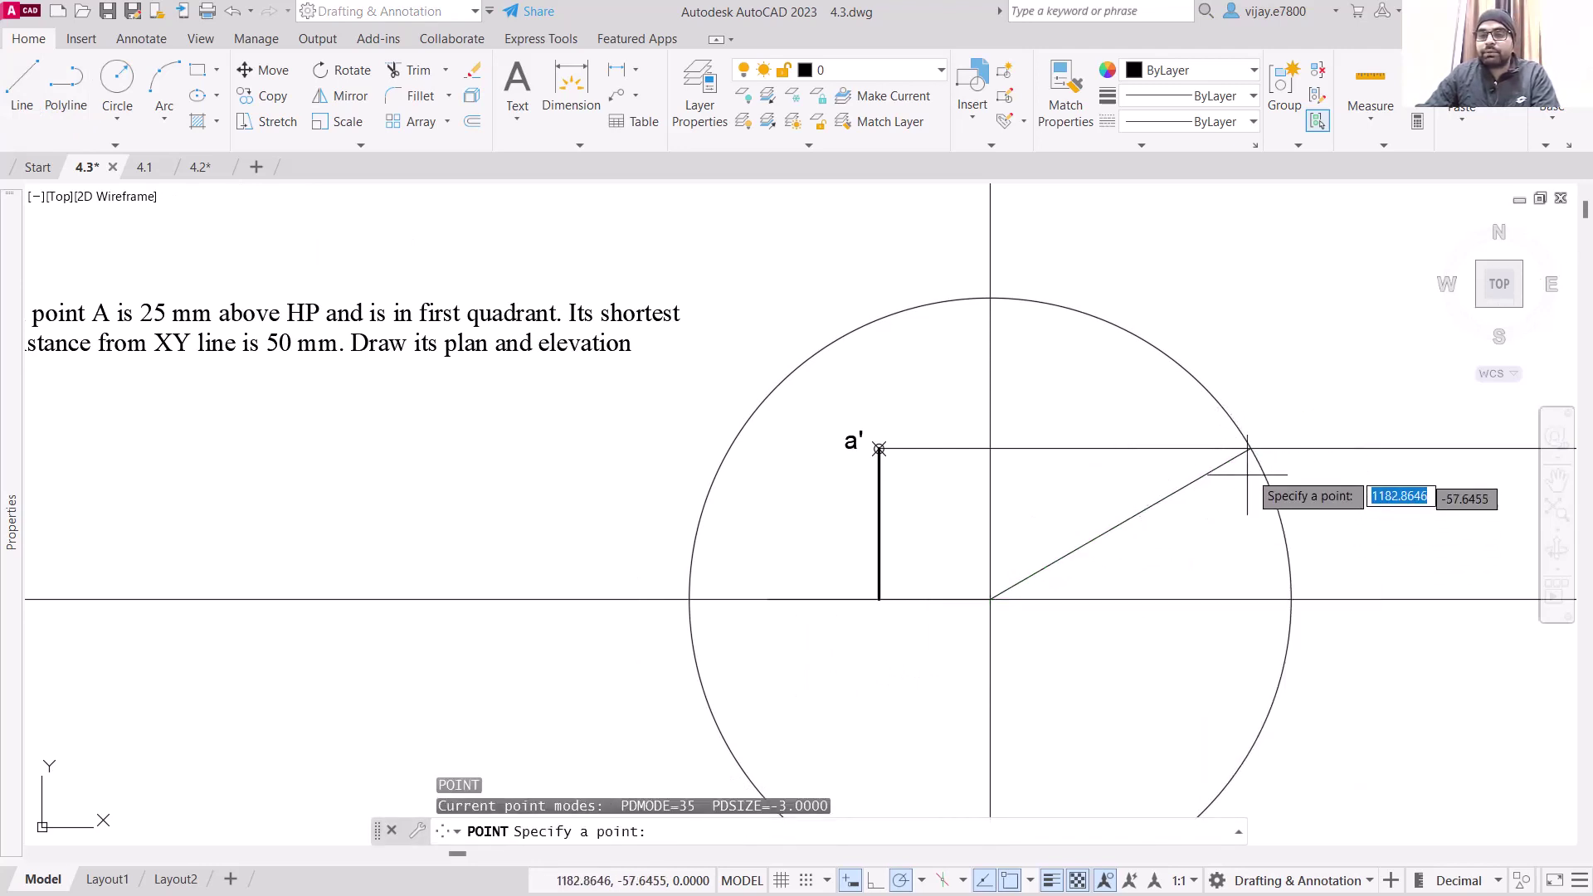
pyautogui.click(1251, 448)
pyautogui.scroll(5, 1268, 472)
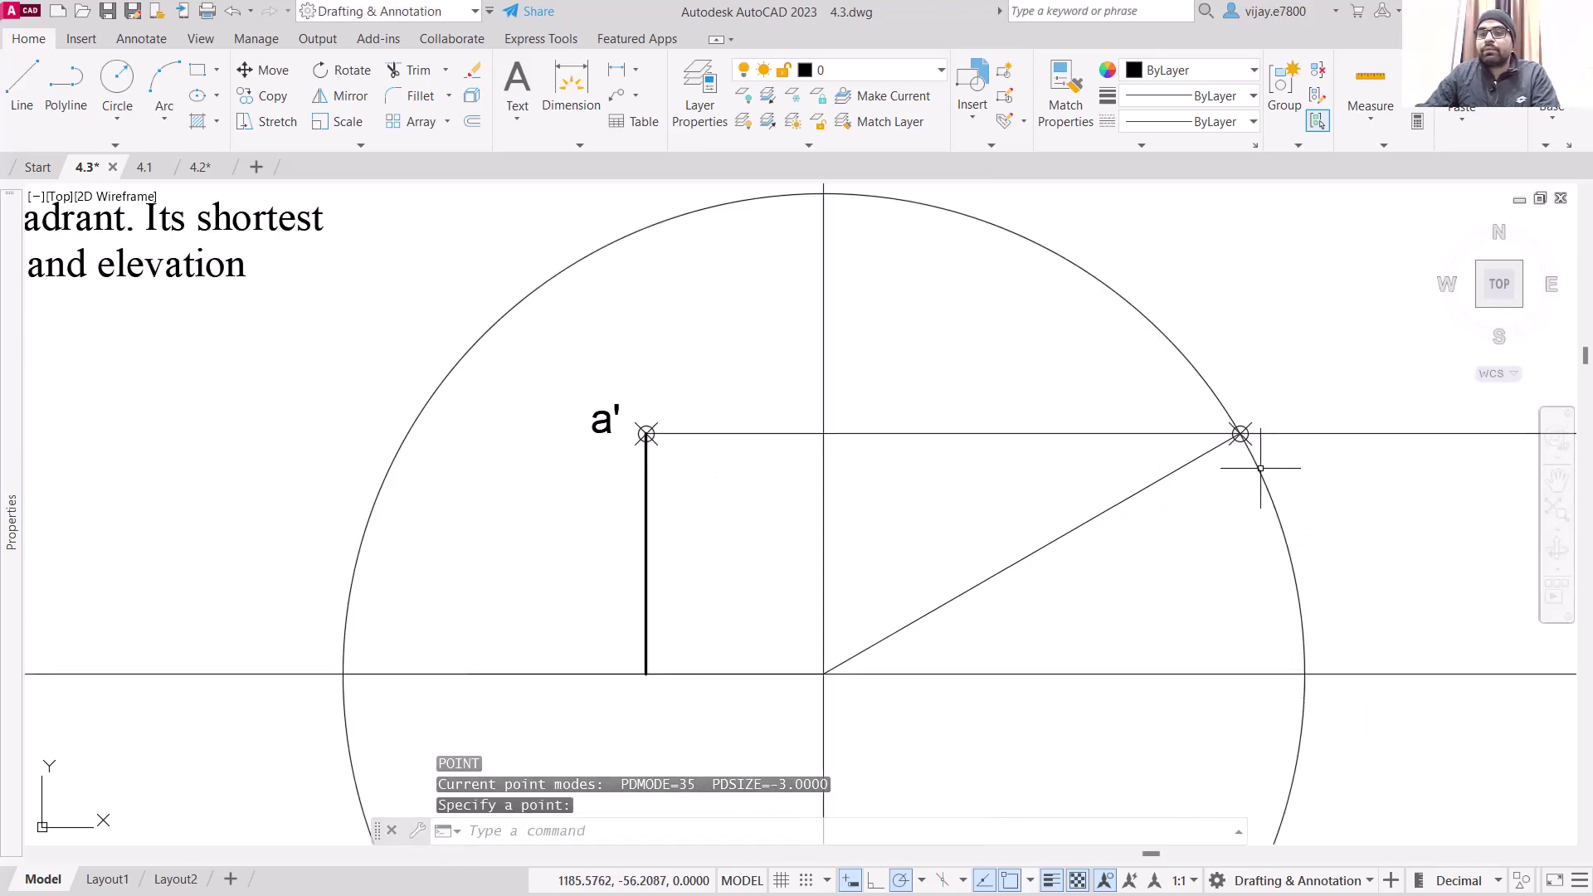
pyautogui.scroll(-5, 1180, 395)
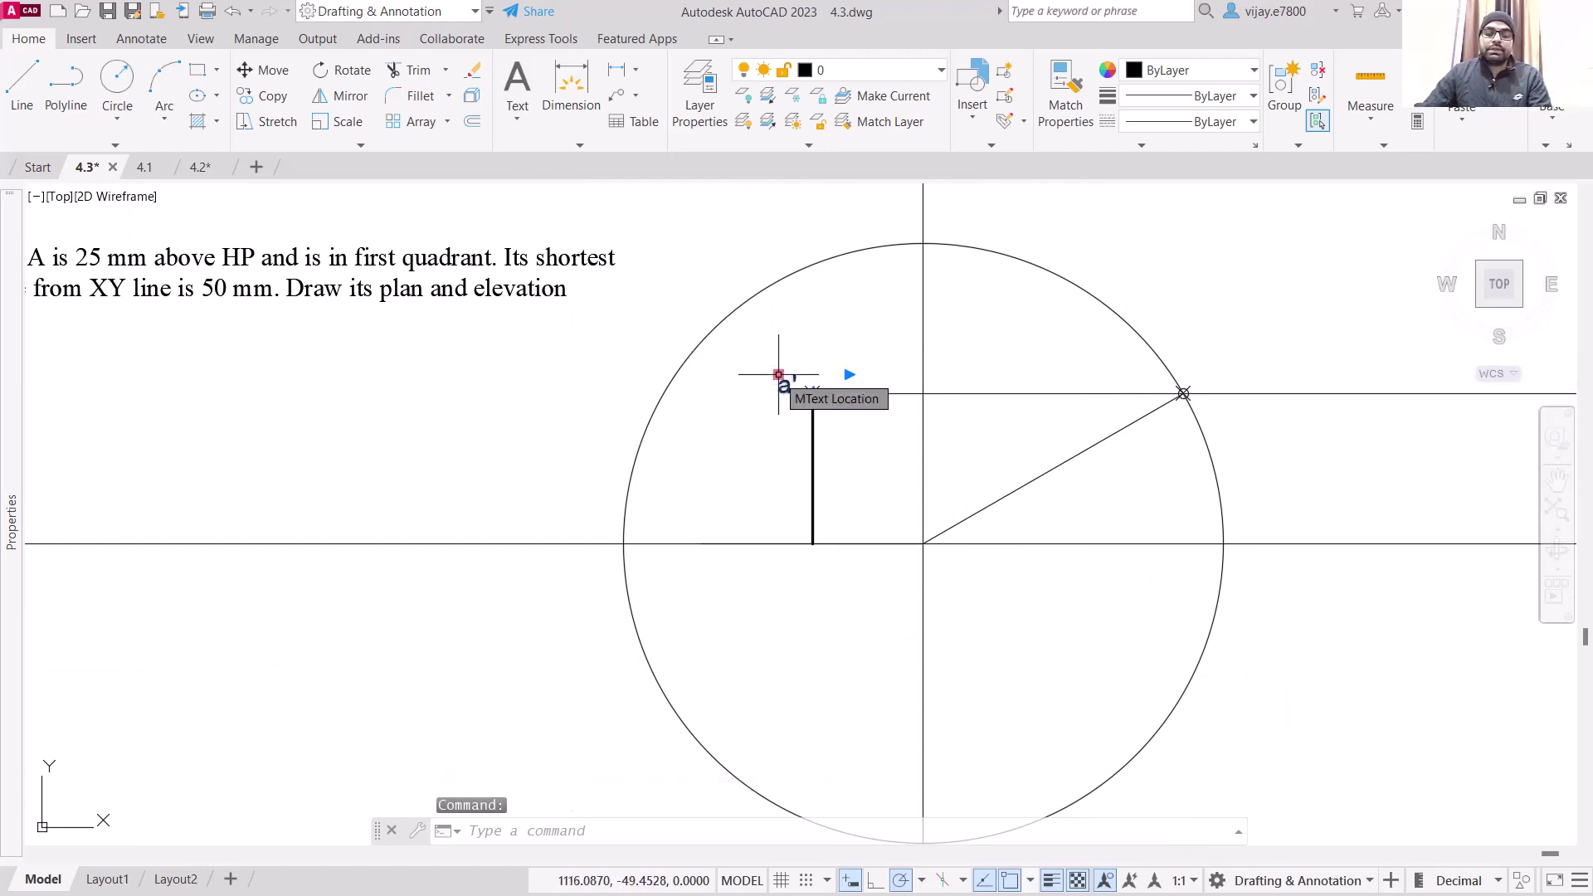
# Copy the a' label beside the new point and edit it to read a".
pyautogui.hotkey('ctrl', 'c')
pyautogui.click(1202, 371)
pyautogui.hotkey('ctrl', 'v')
pyautogui.click(1203, 376)
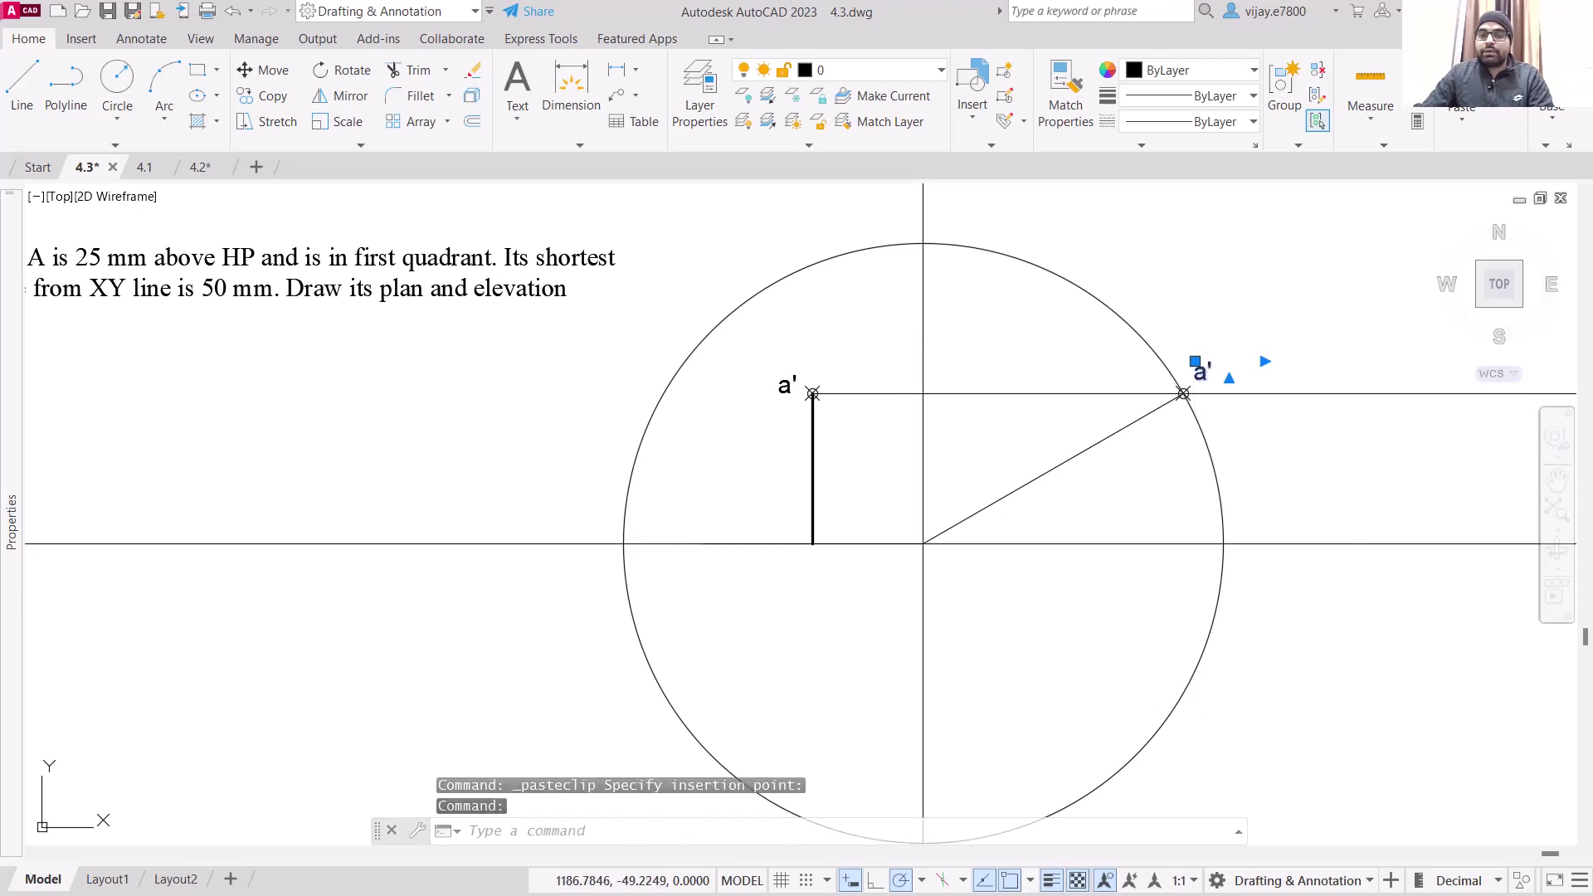
pyautogui.doubleClick(1204, 373)
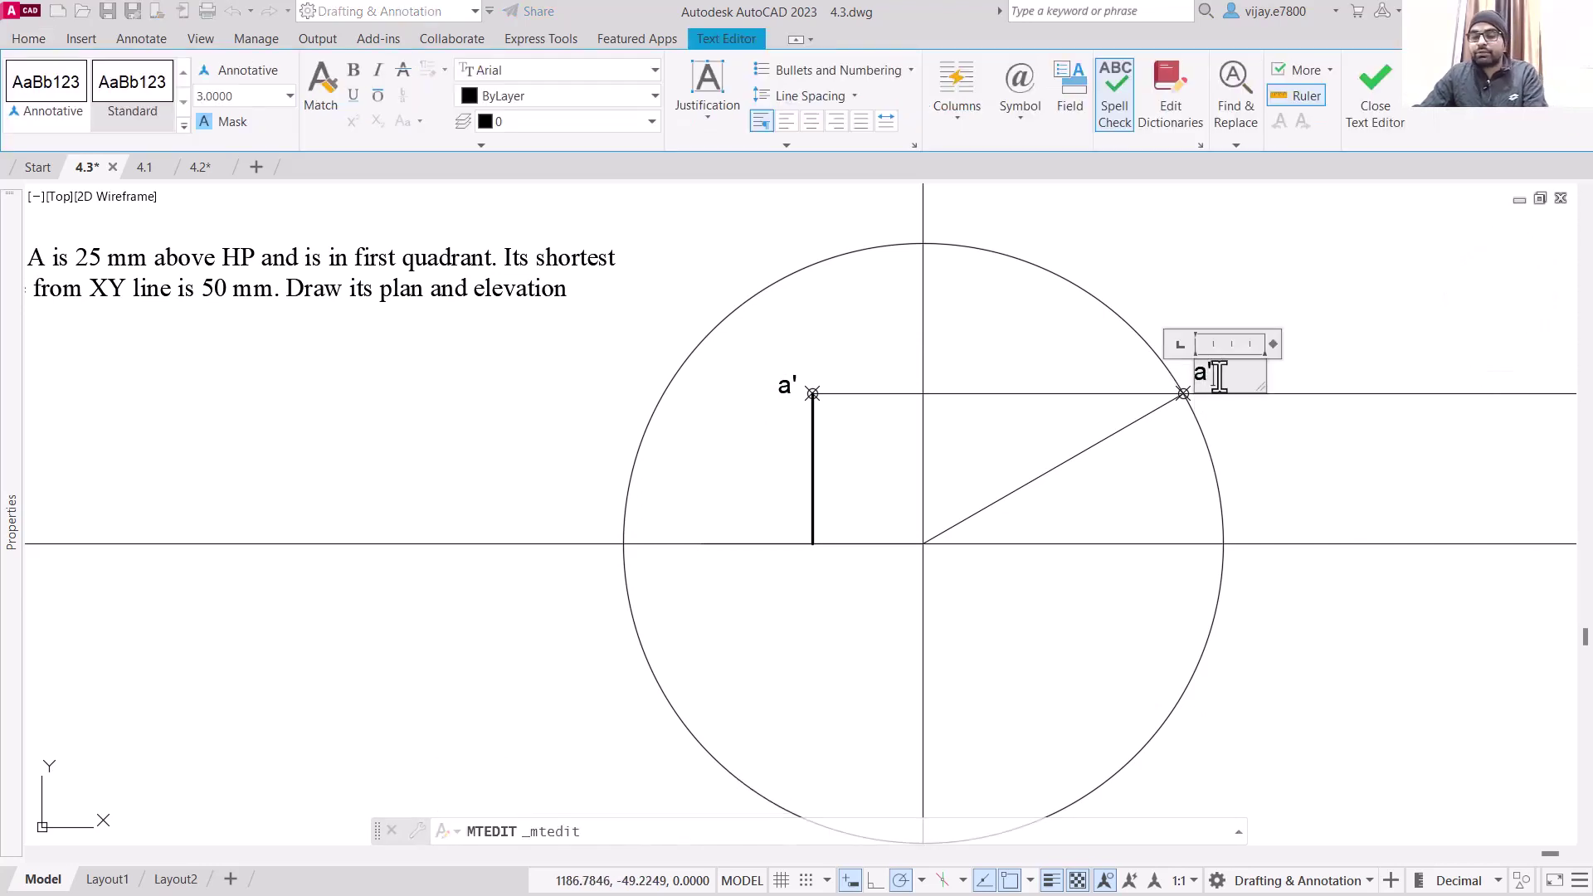
pyautogui.click(1243, 259)
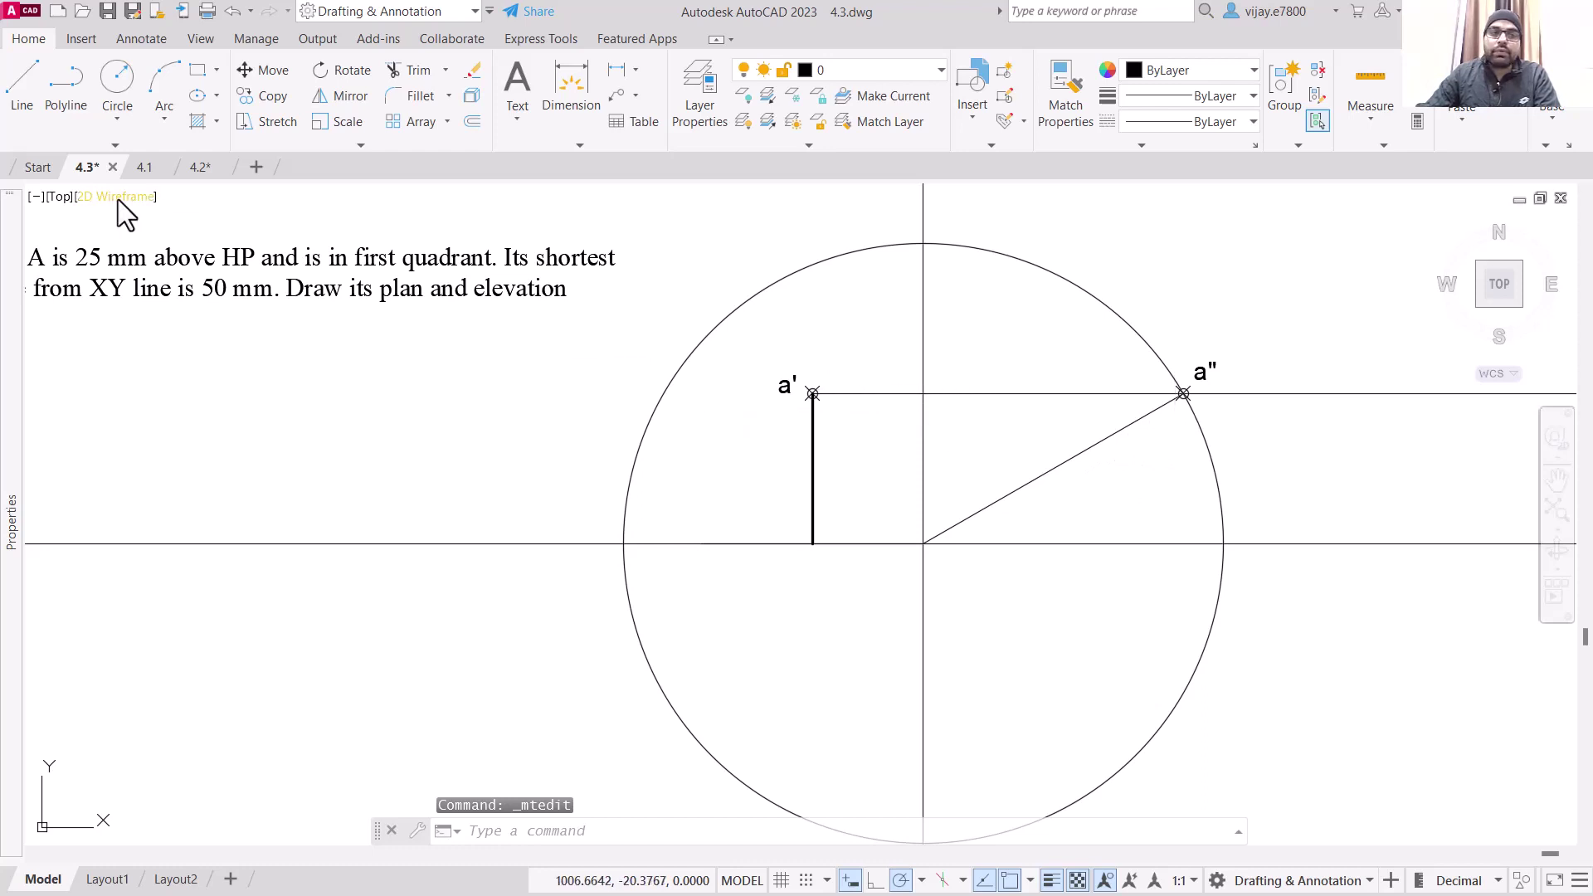
pyautogui.click(25, 97)
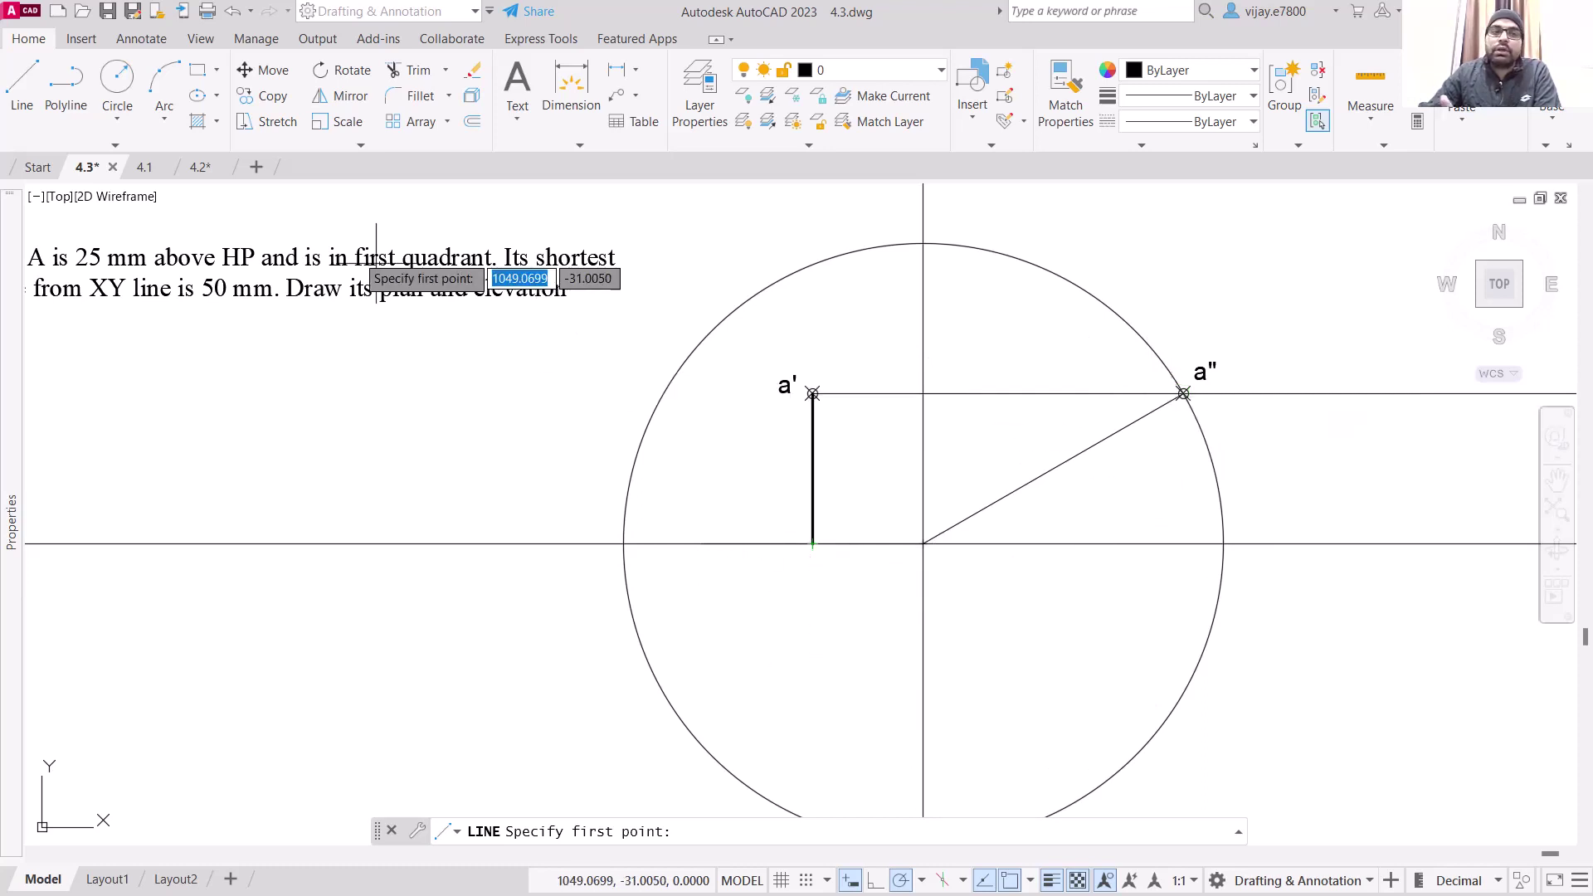
# Draw a horizontal line ending at a" and give it a 0.30 mm lineweight.
pyautogui.click(21, 107)
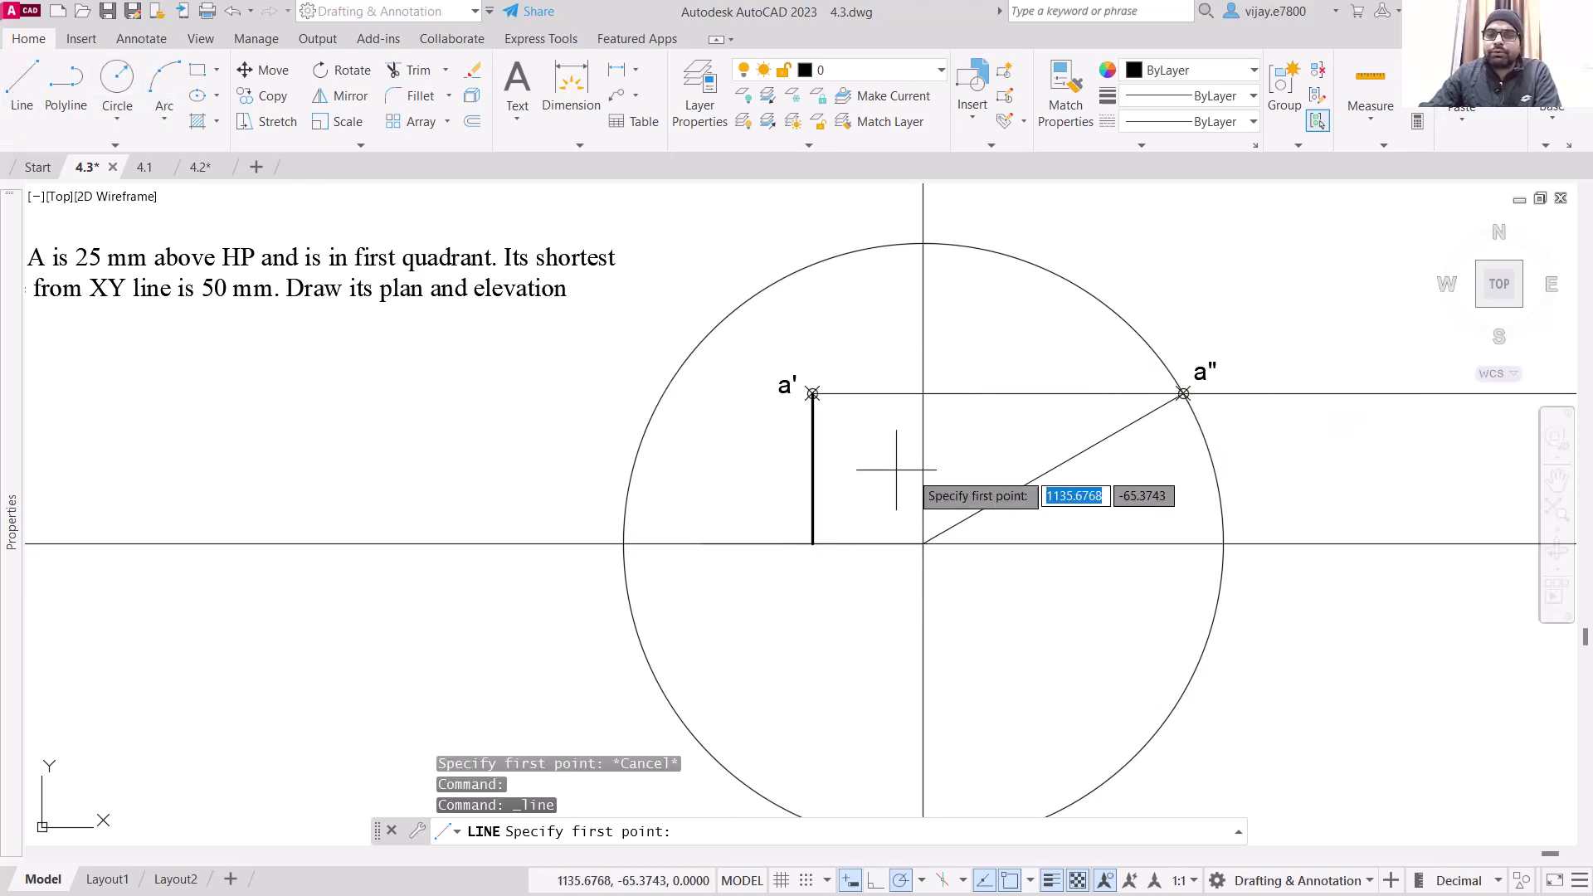
pyautogui.click(923, 393)
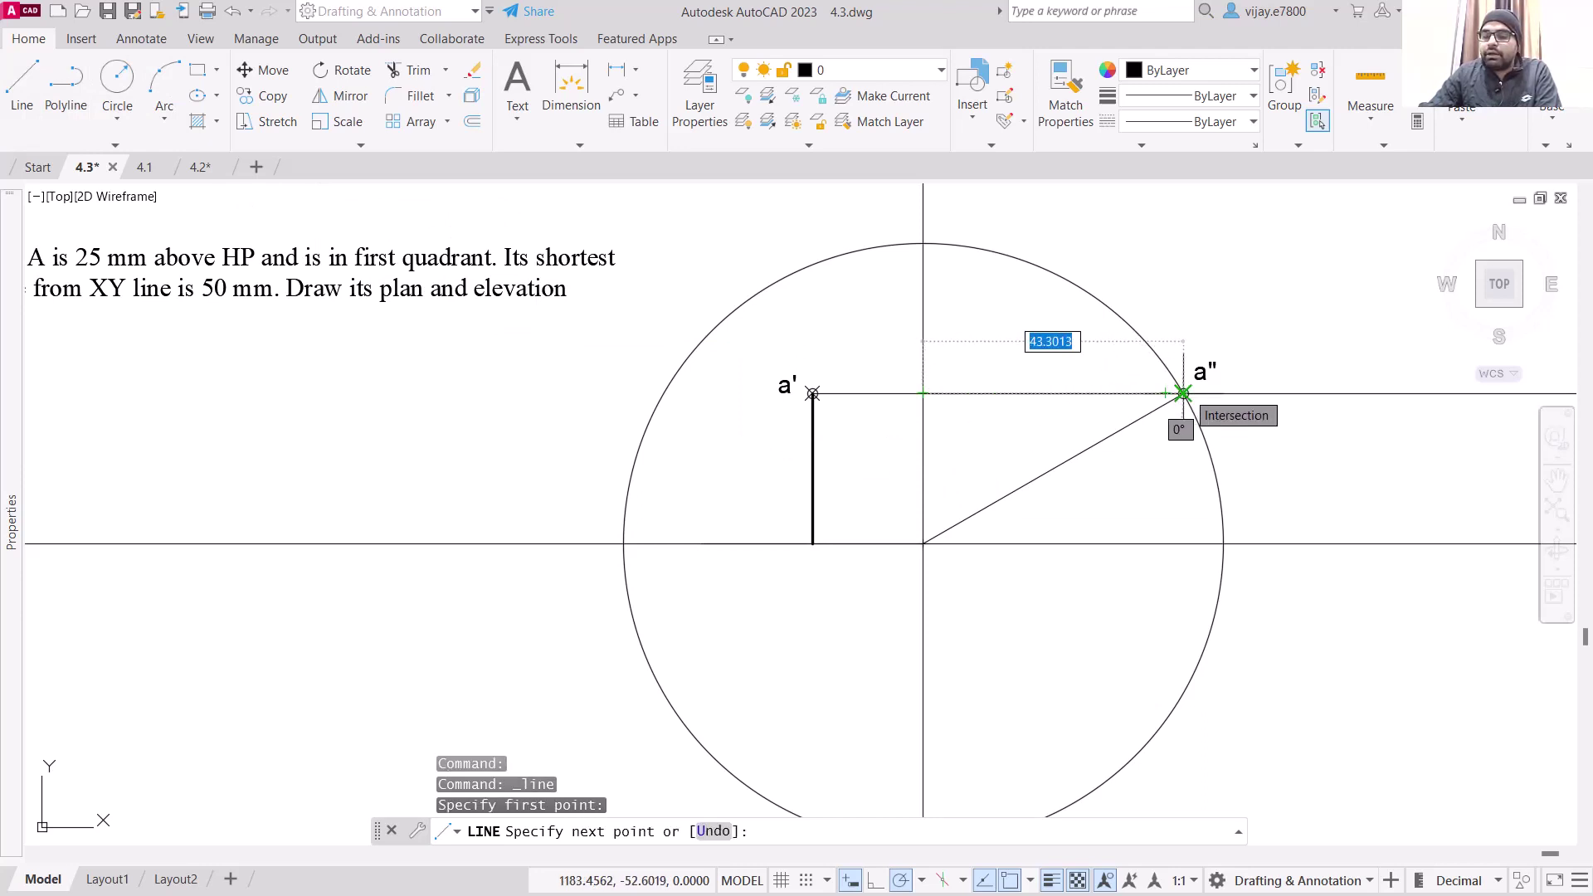
pyautogui.click(1183, 394)
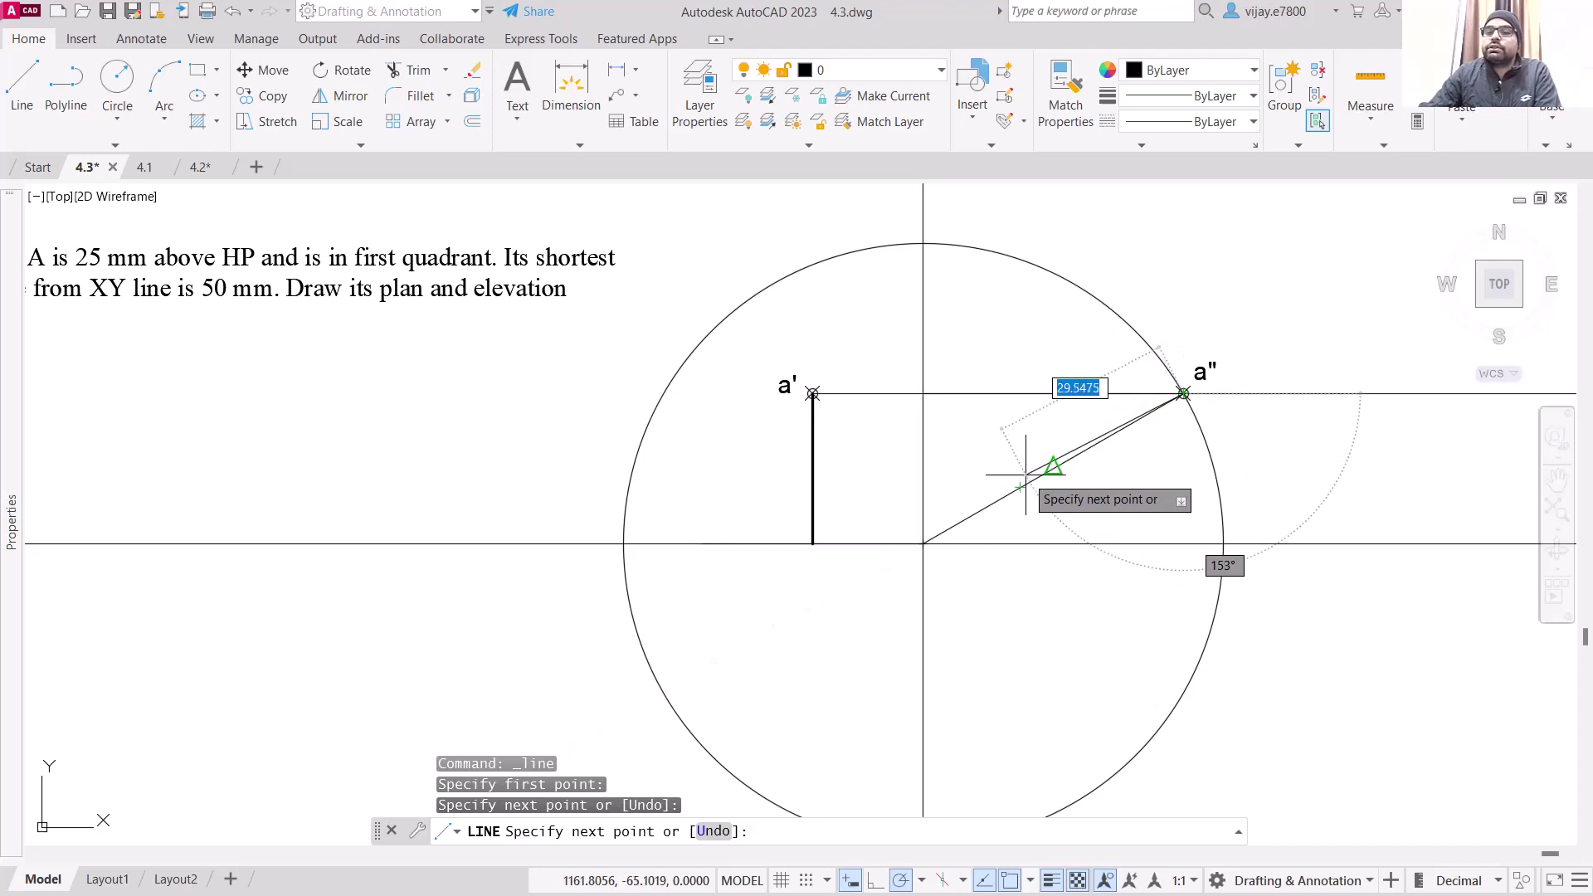
pyautogui.rightClick(1157, 486)
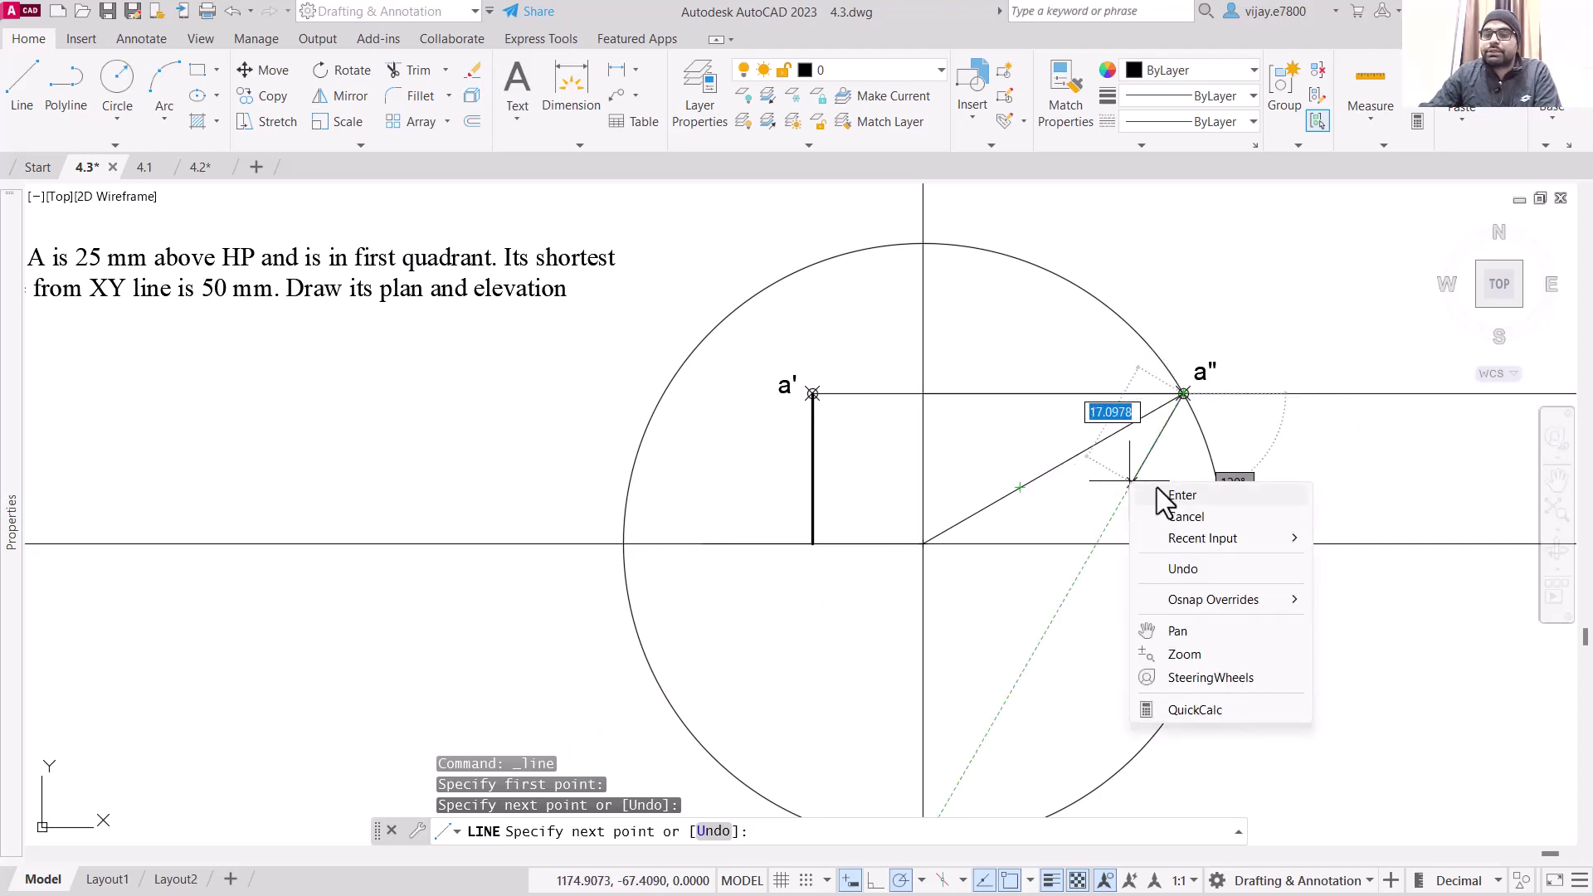
pyautogui.click(1170, 498)
pyautogui.click(1077, 394)
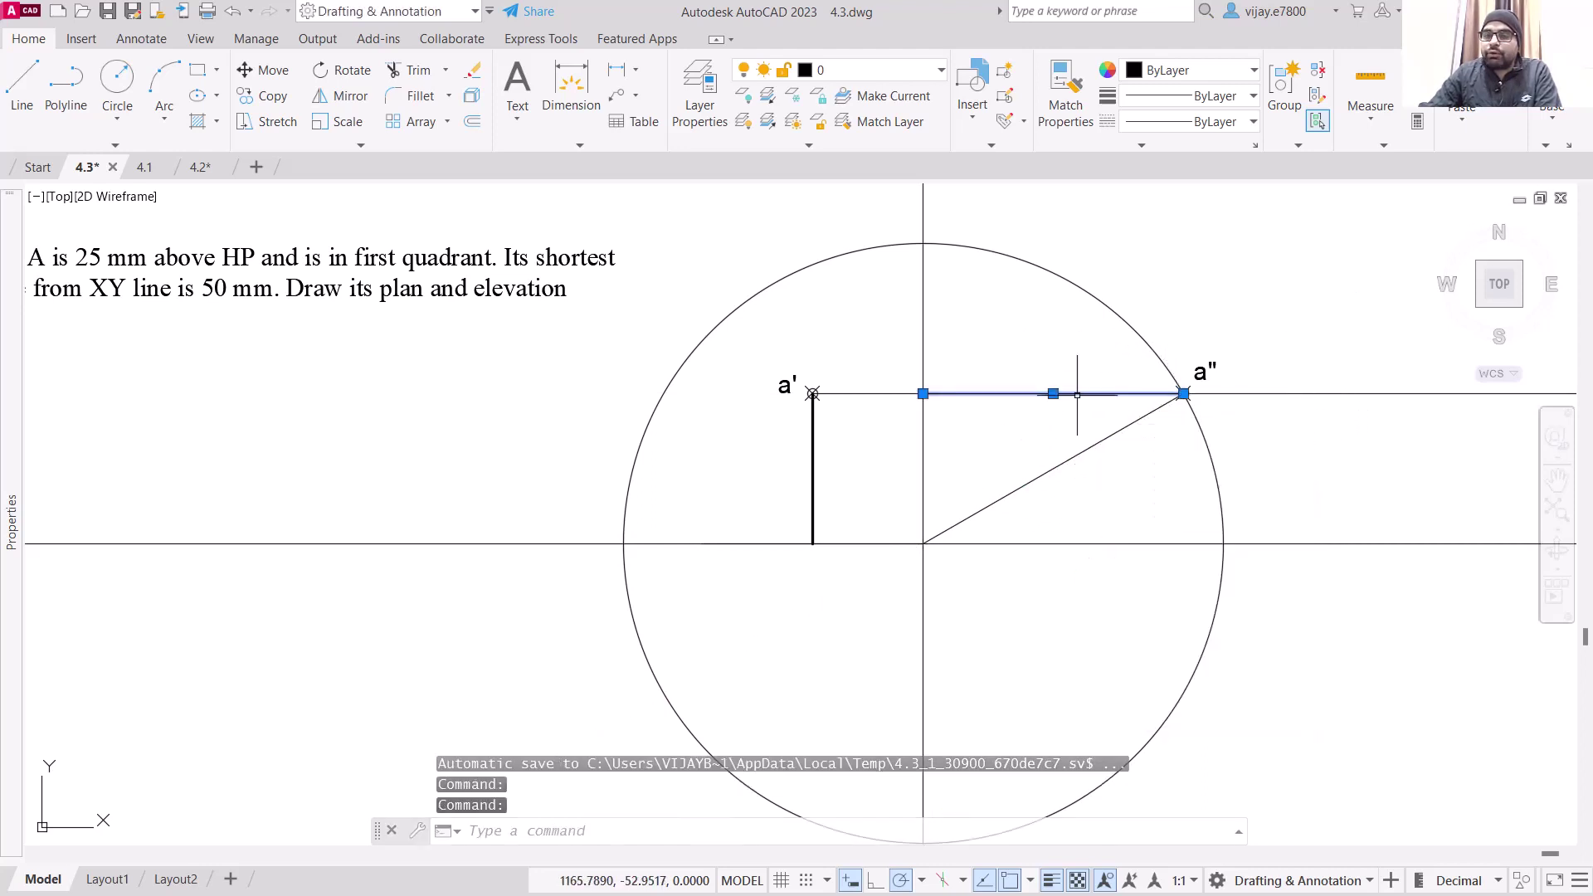
pyautogui.click(1167, 98)
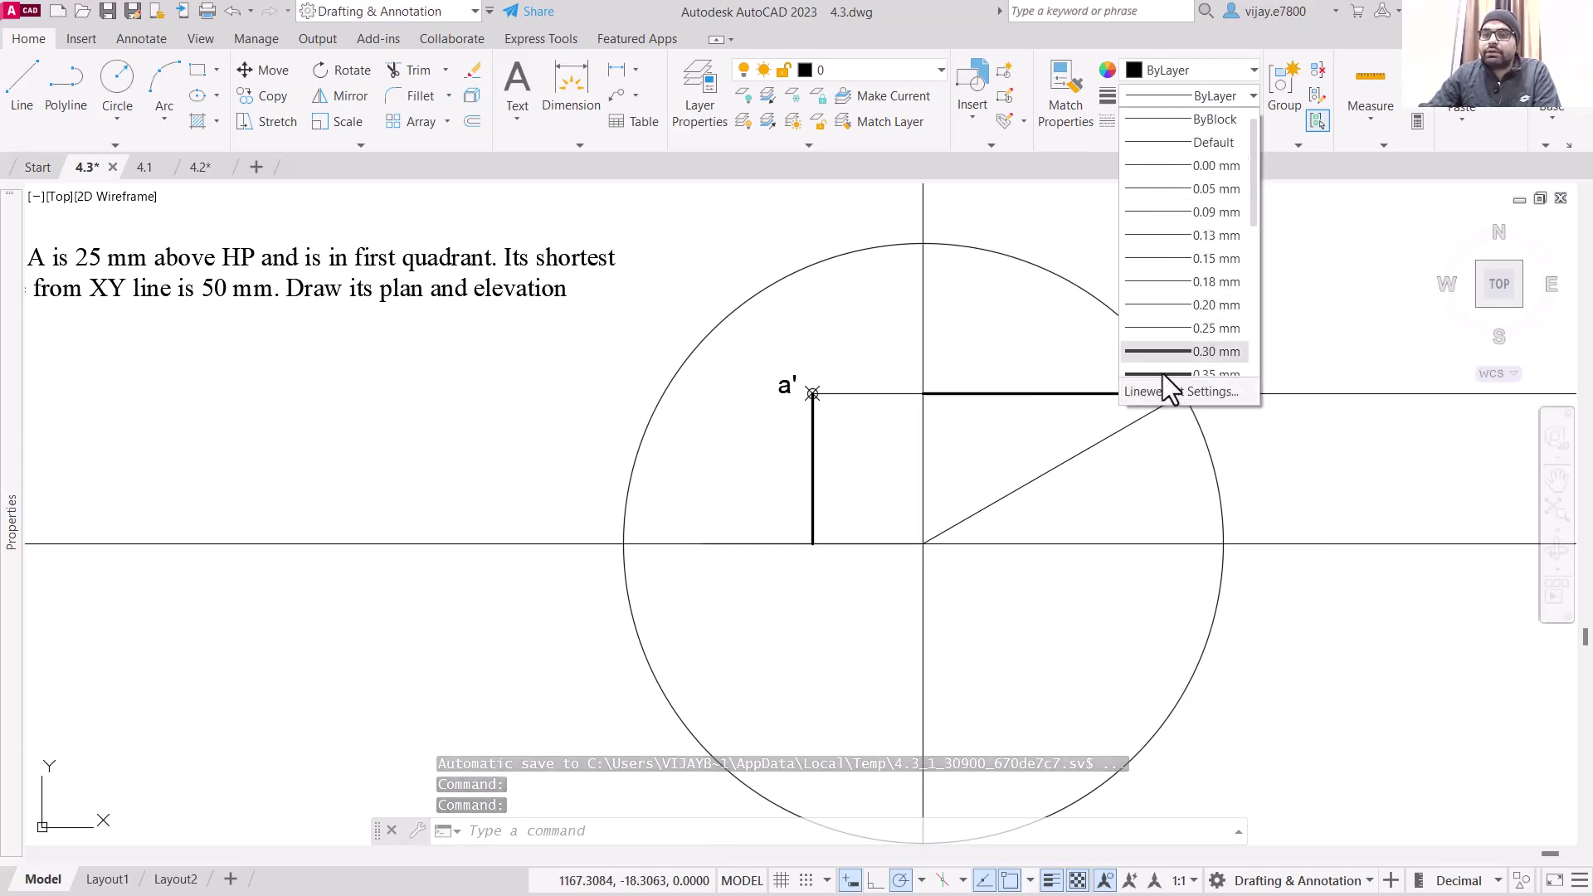
pyautogui.click(1162, 352)
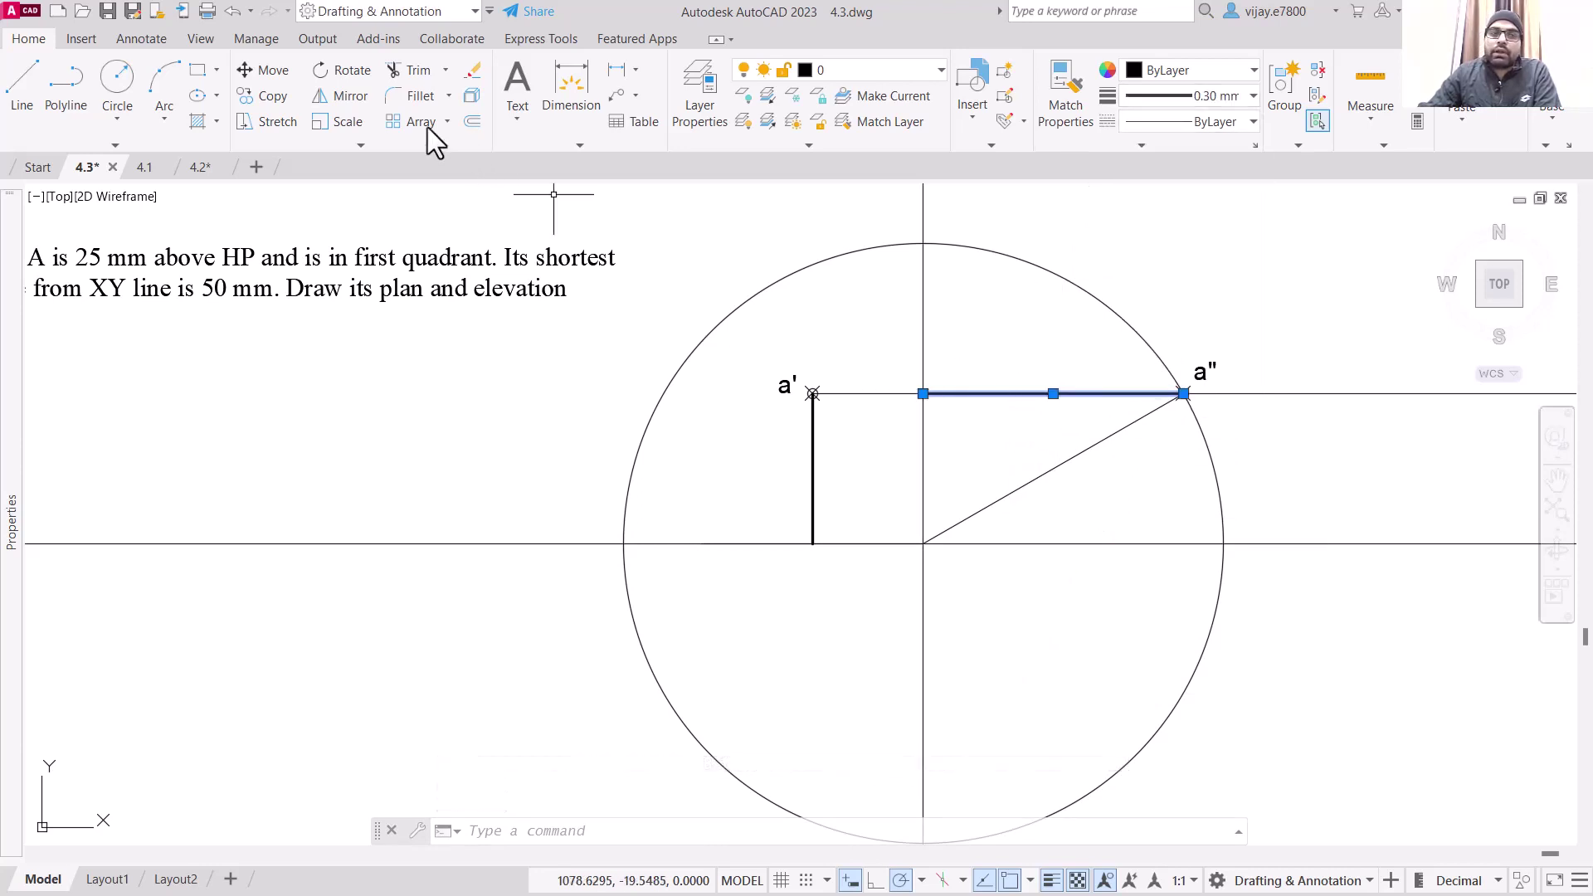
# Move the thick line so its left end sits at the a' projector foot on XY.
pyautogui.click(268, 72)
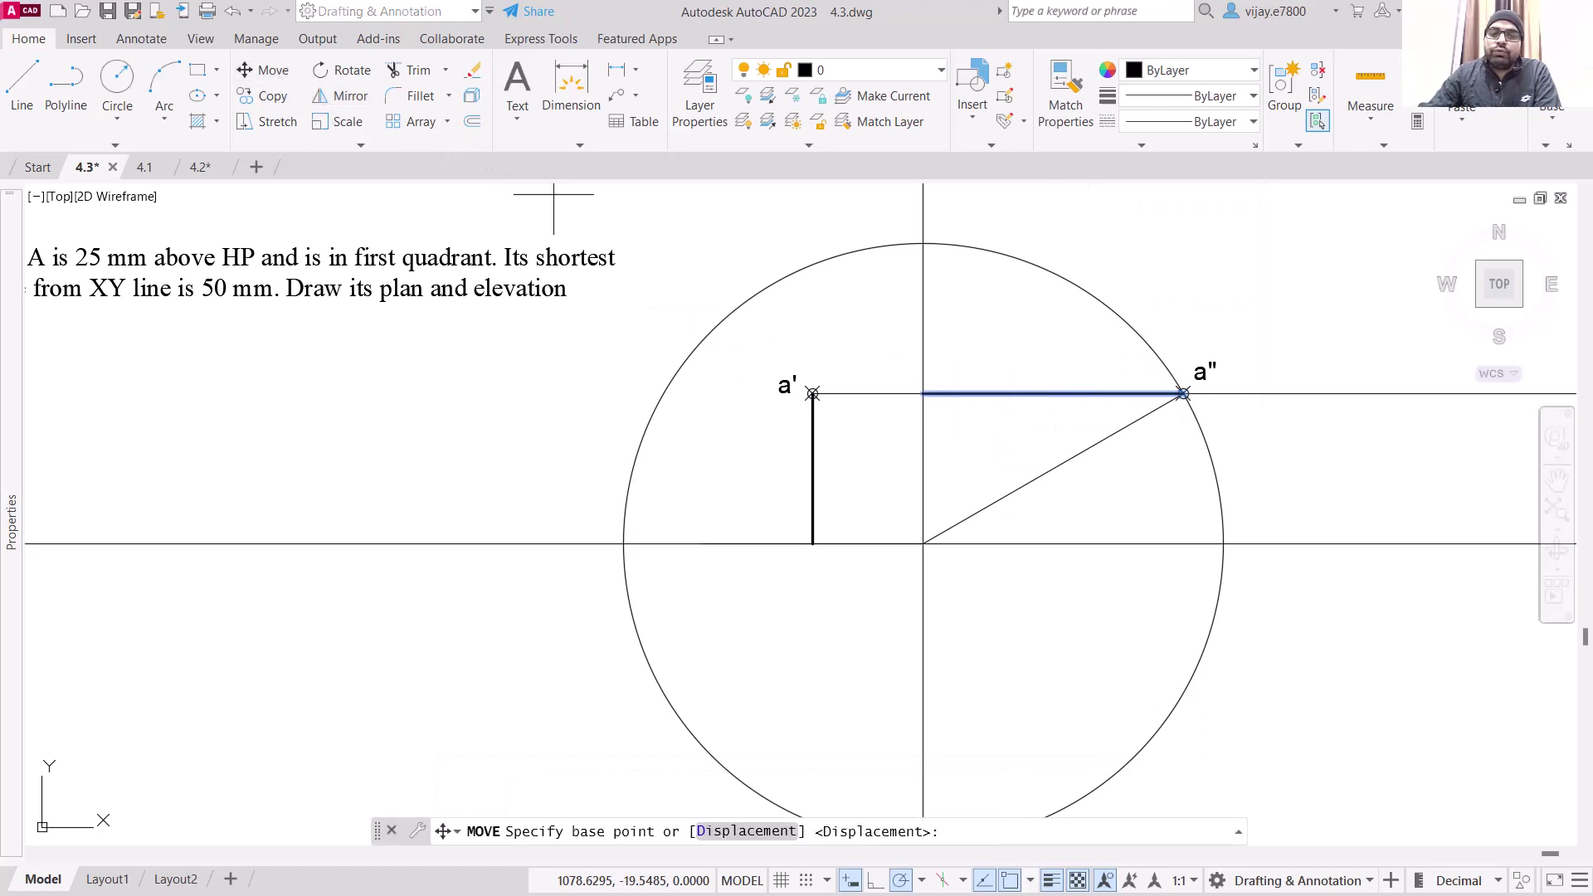
pyautogui.click(923, 393)
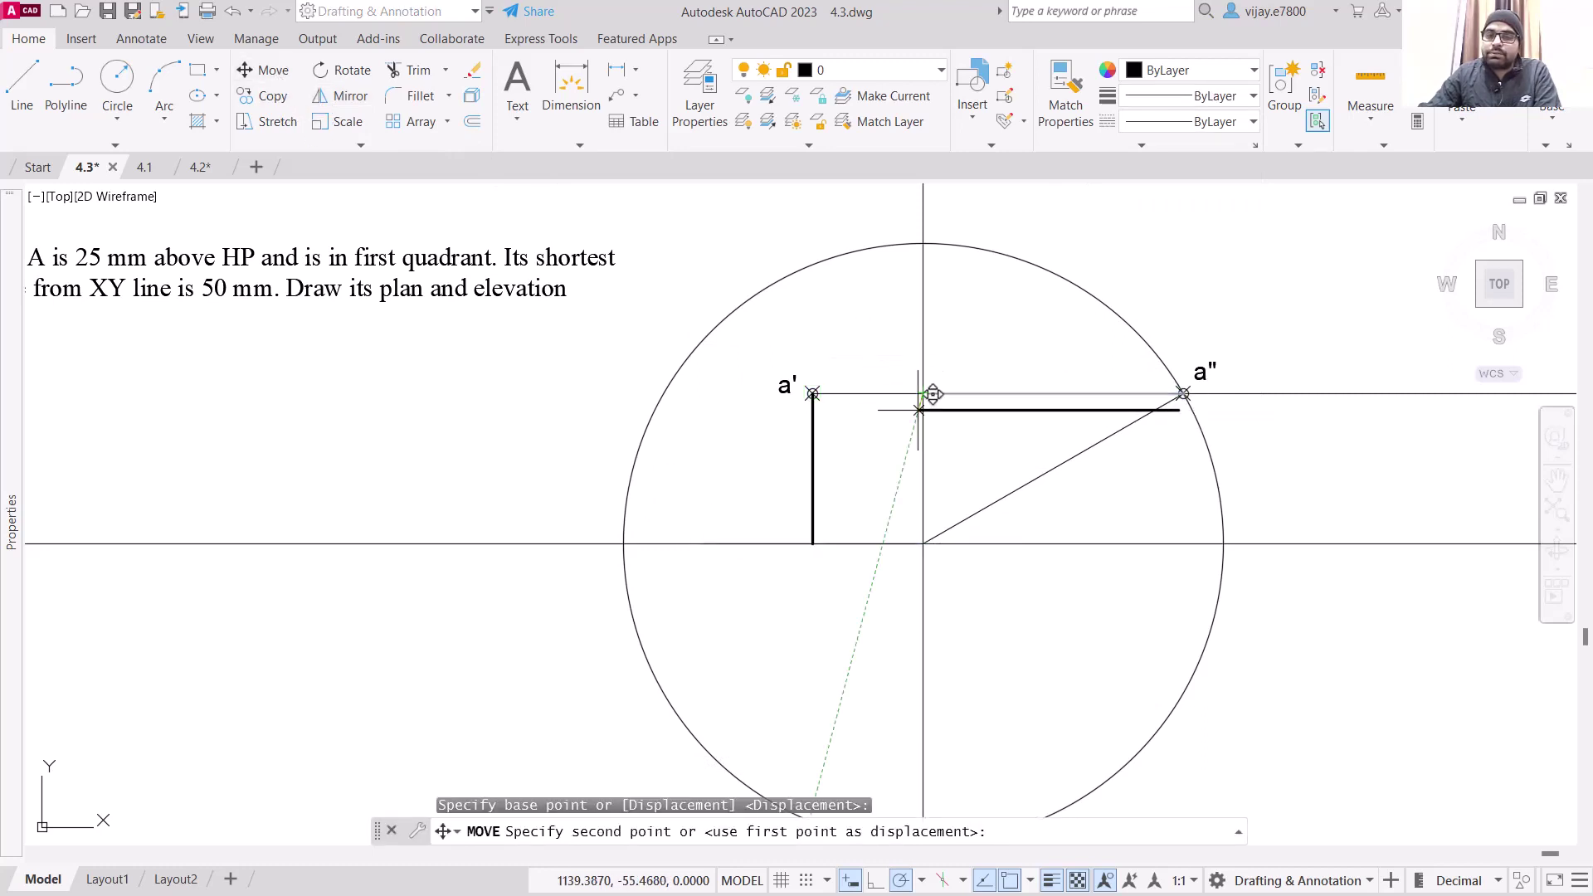
pyautogui.click(829, 554)
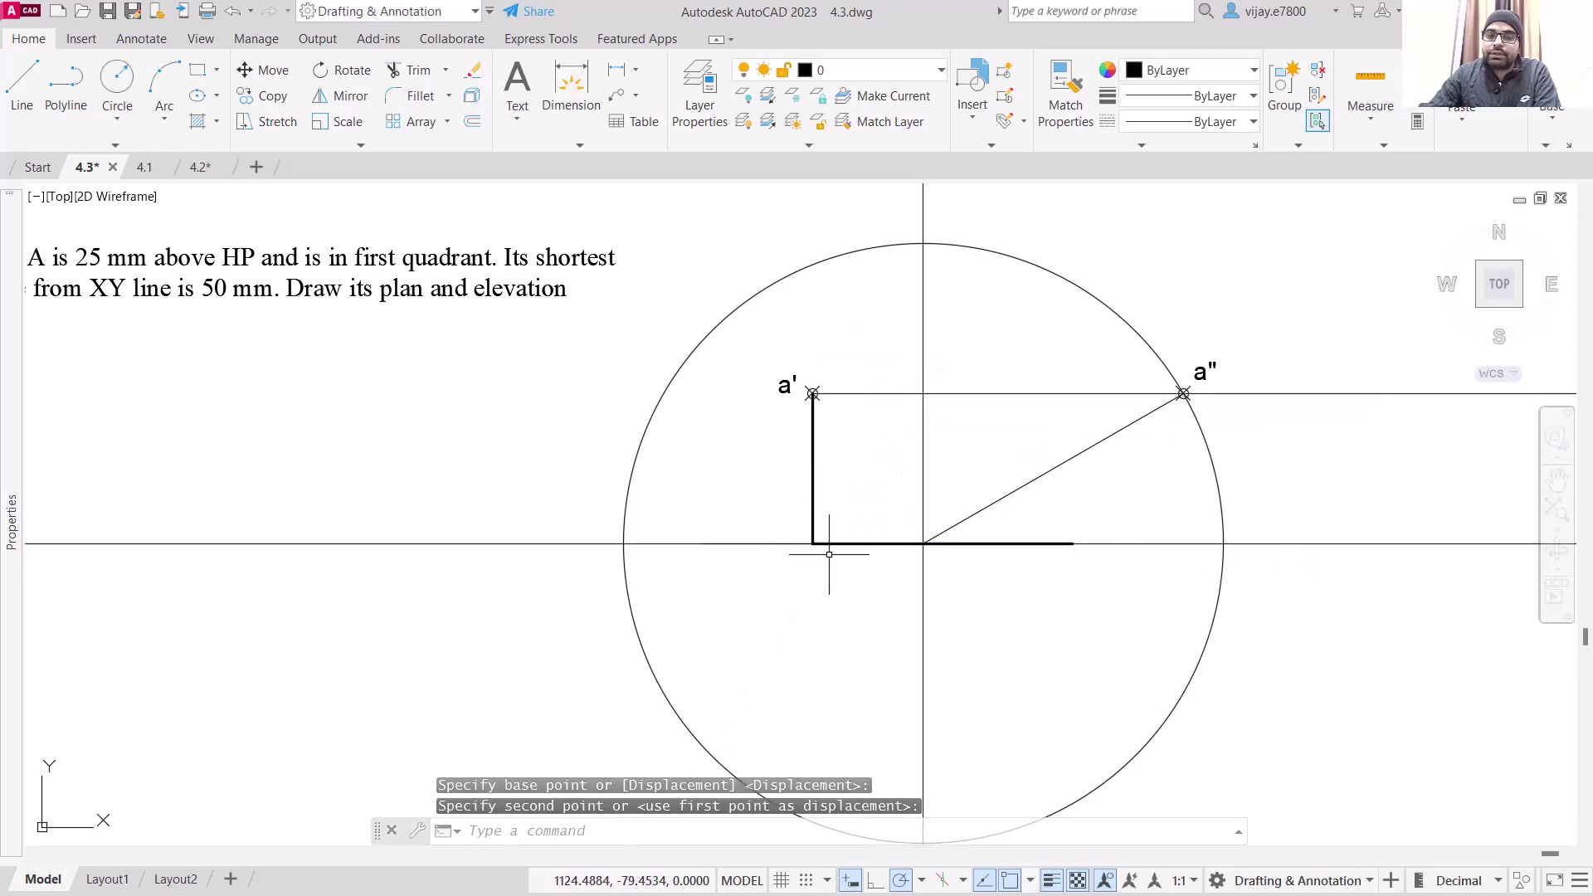
pyautogui.click(840, 547)
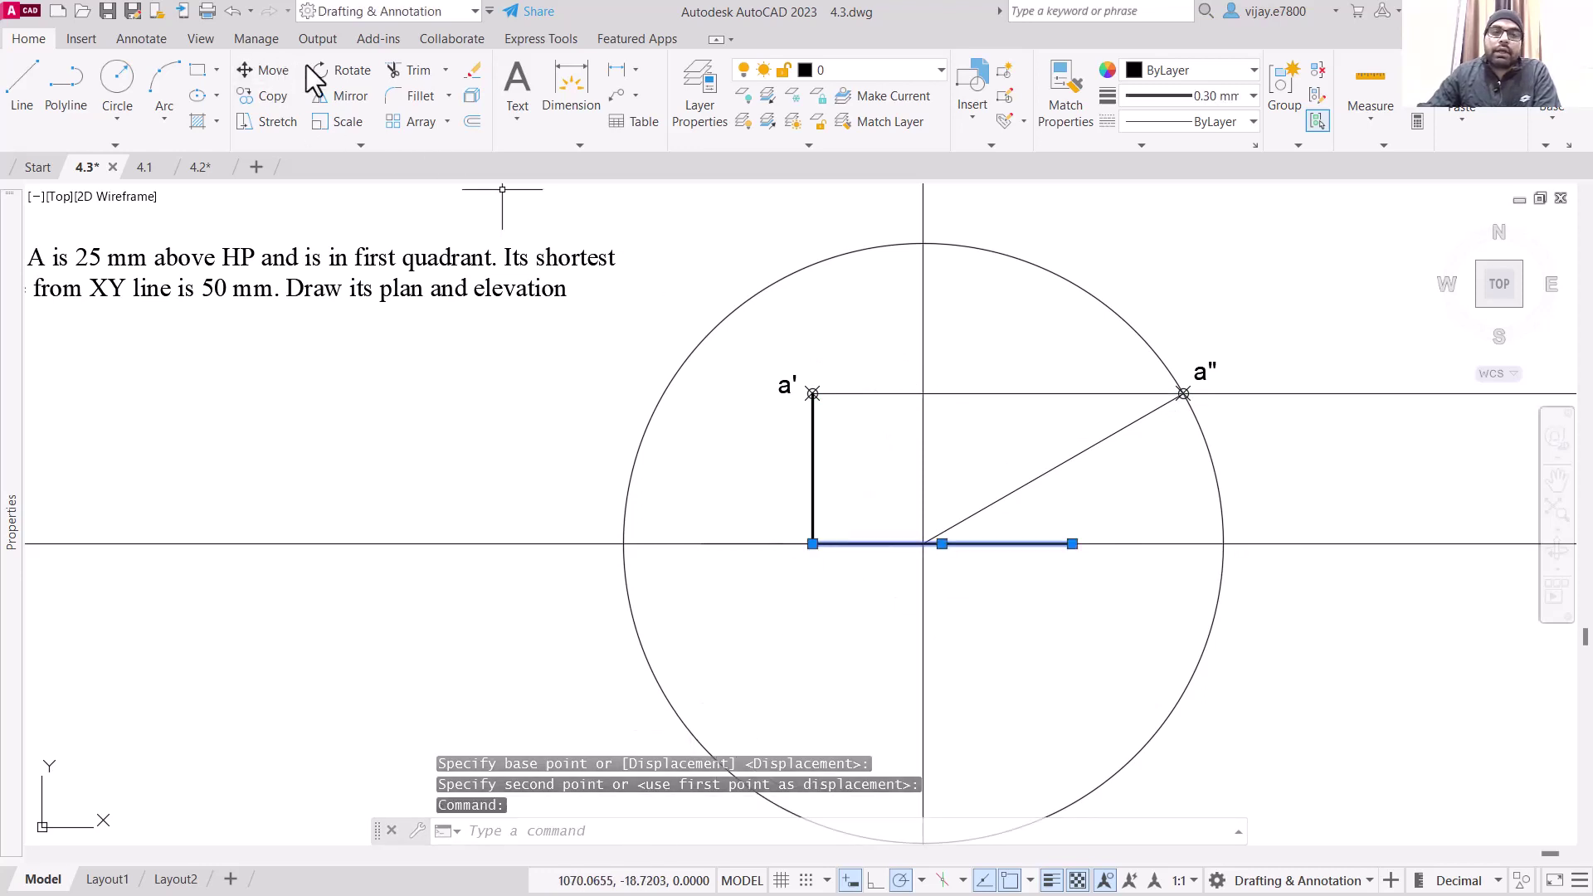
pyautogui.click(342, 73)
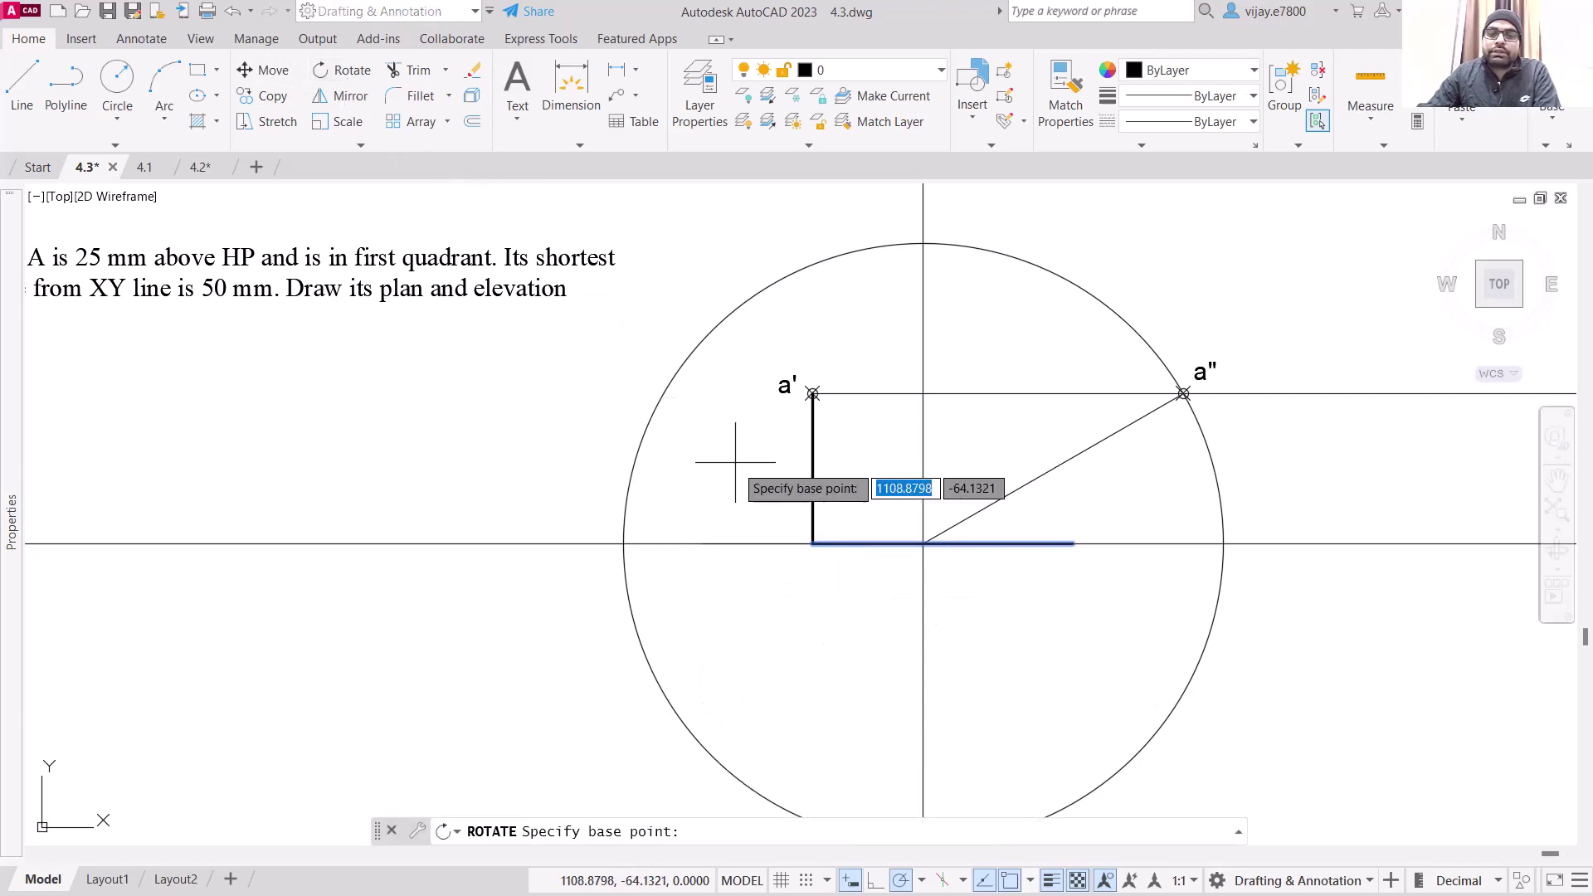
# Rotate the thick line 270° about the XY foot, and set the inclined line to a" to 0.30 mm.
pyautogui.click(812, 544)
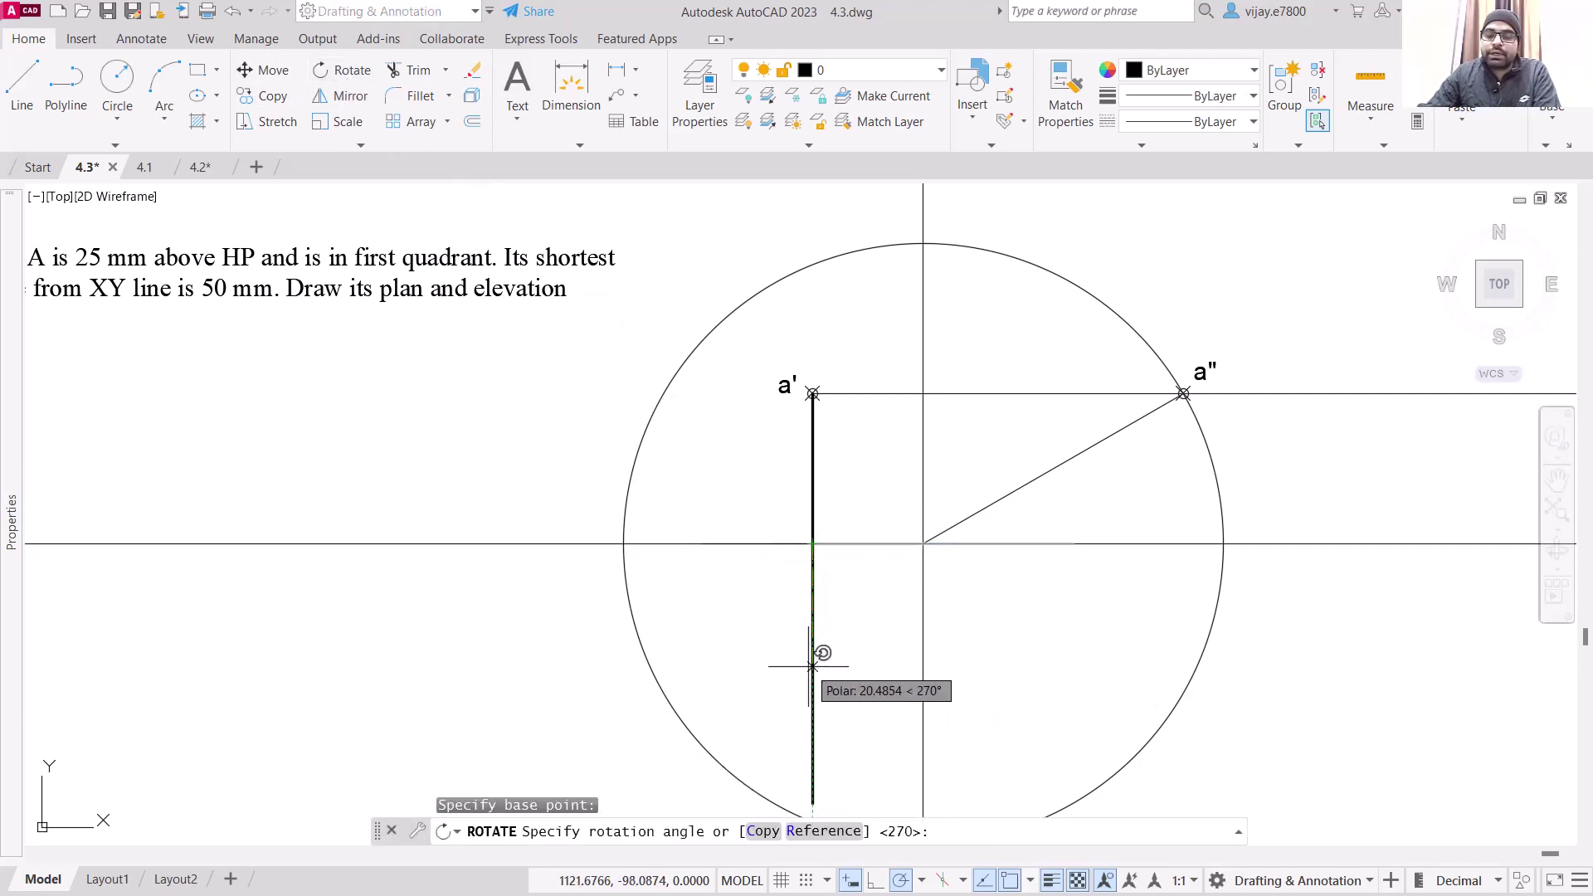
pyautogui.click(817, 655)
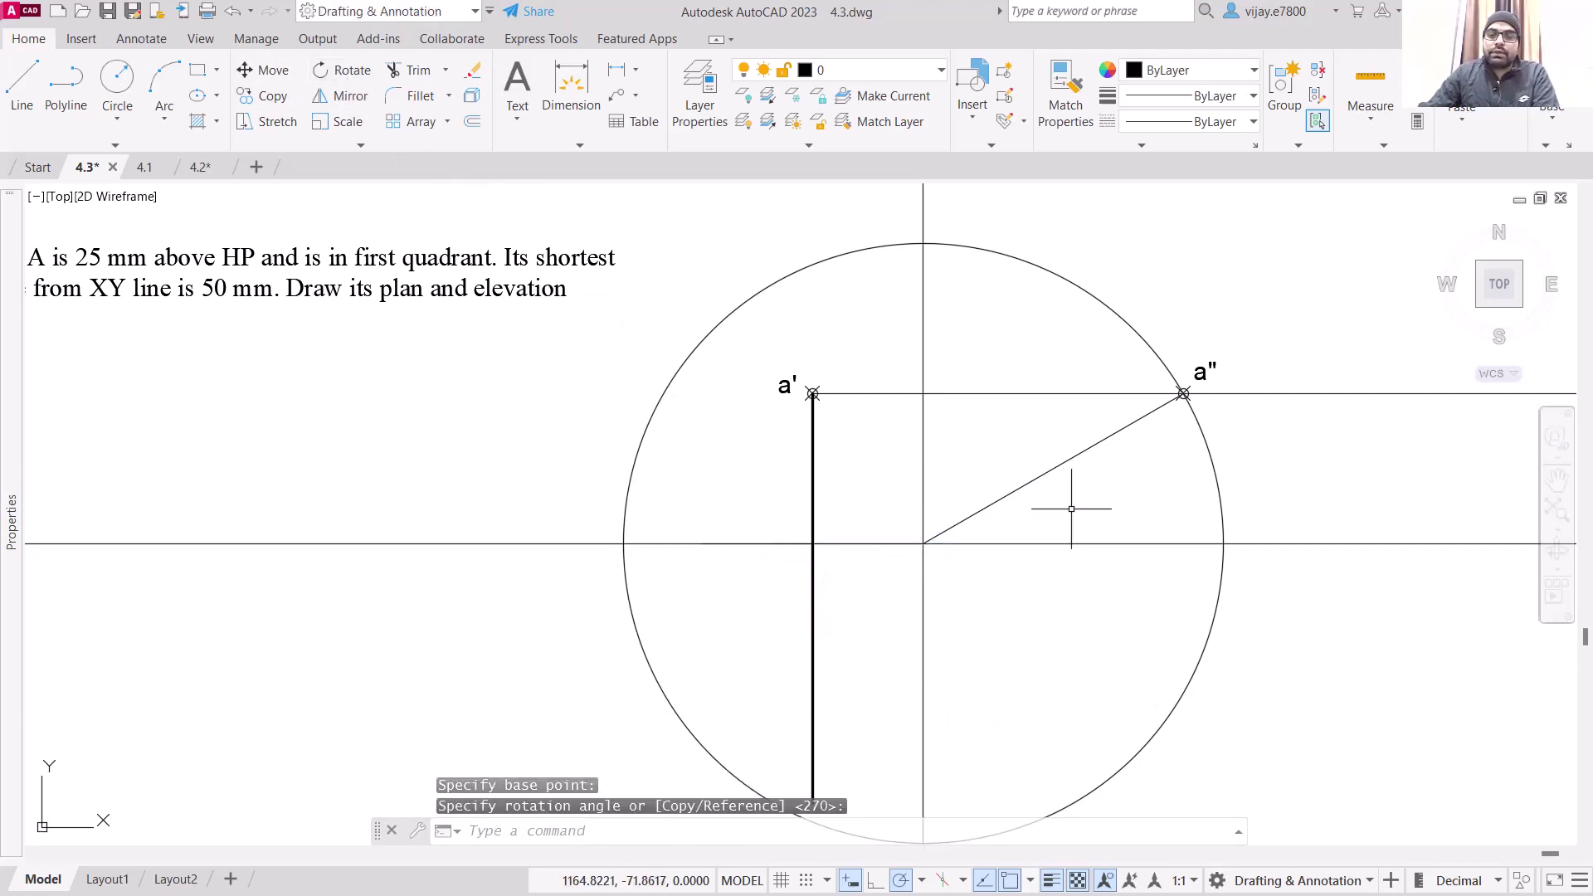
pyautogui.click(1104, 461)
pyautogui.click(1079, 442)
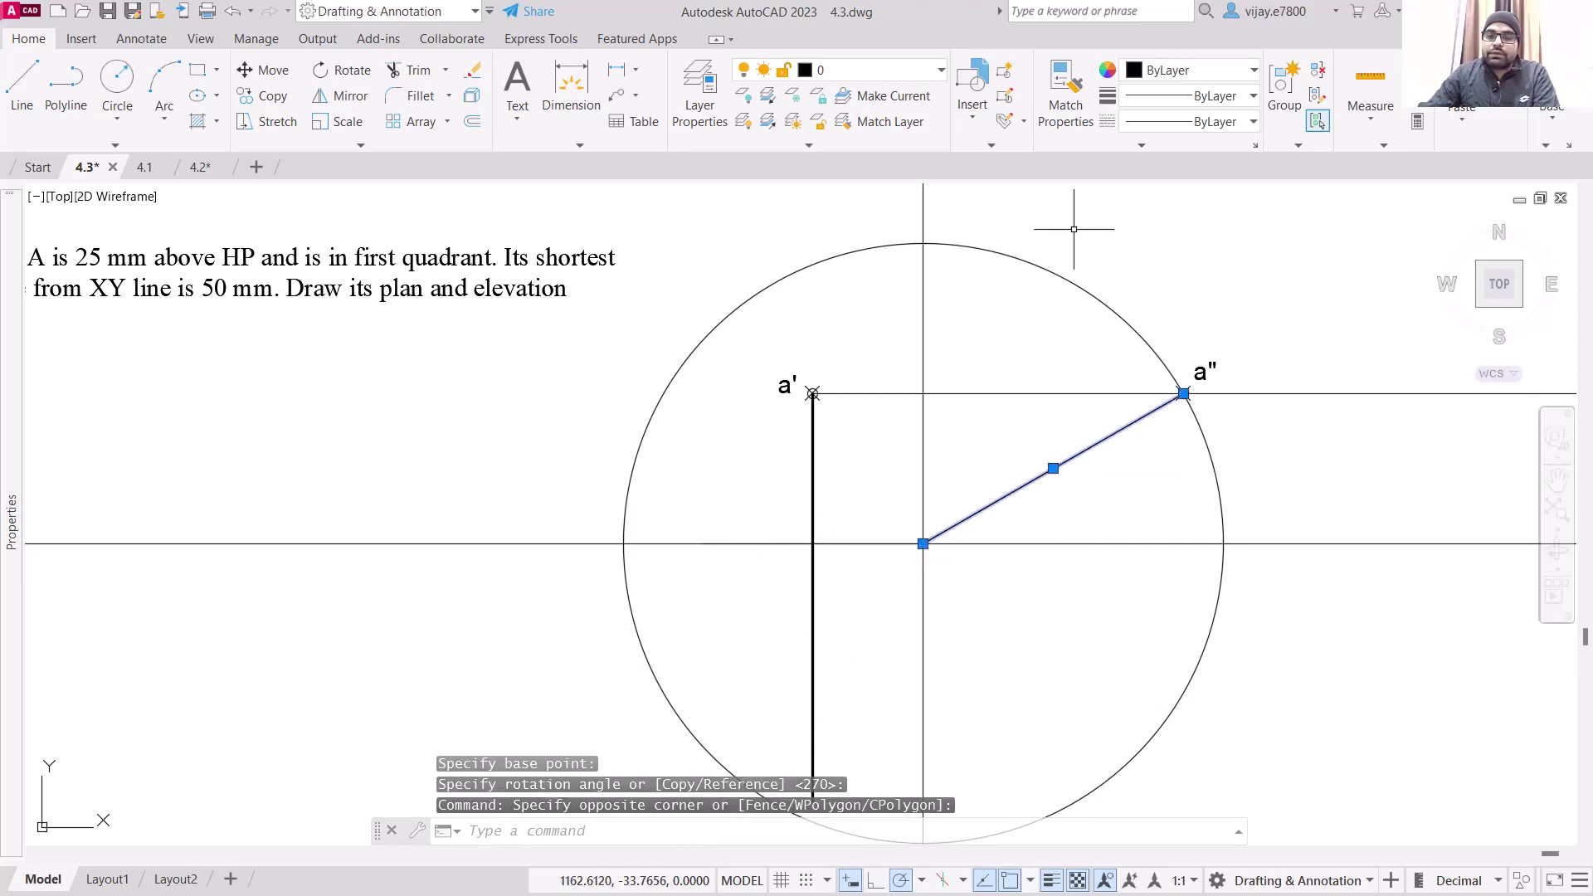
pyautogui.click(1152, 100)
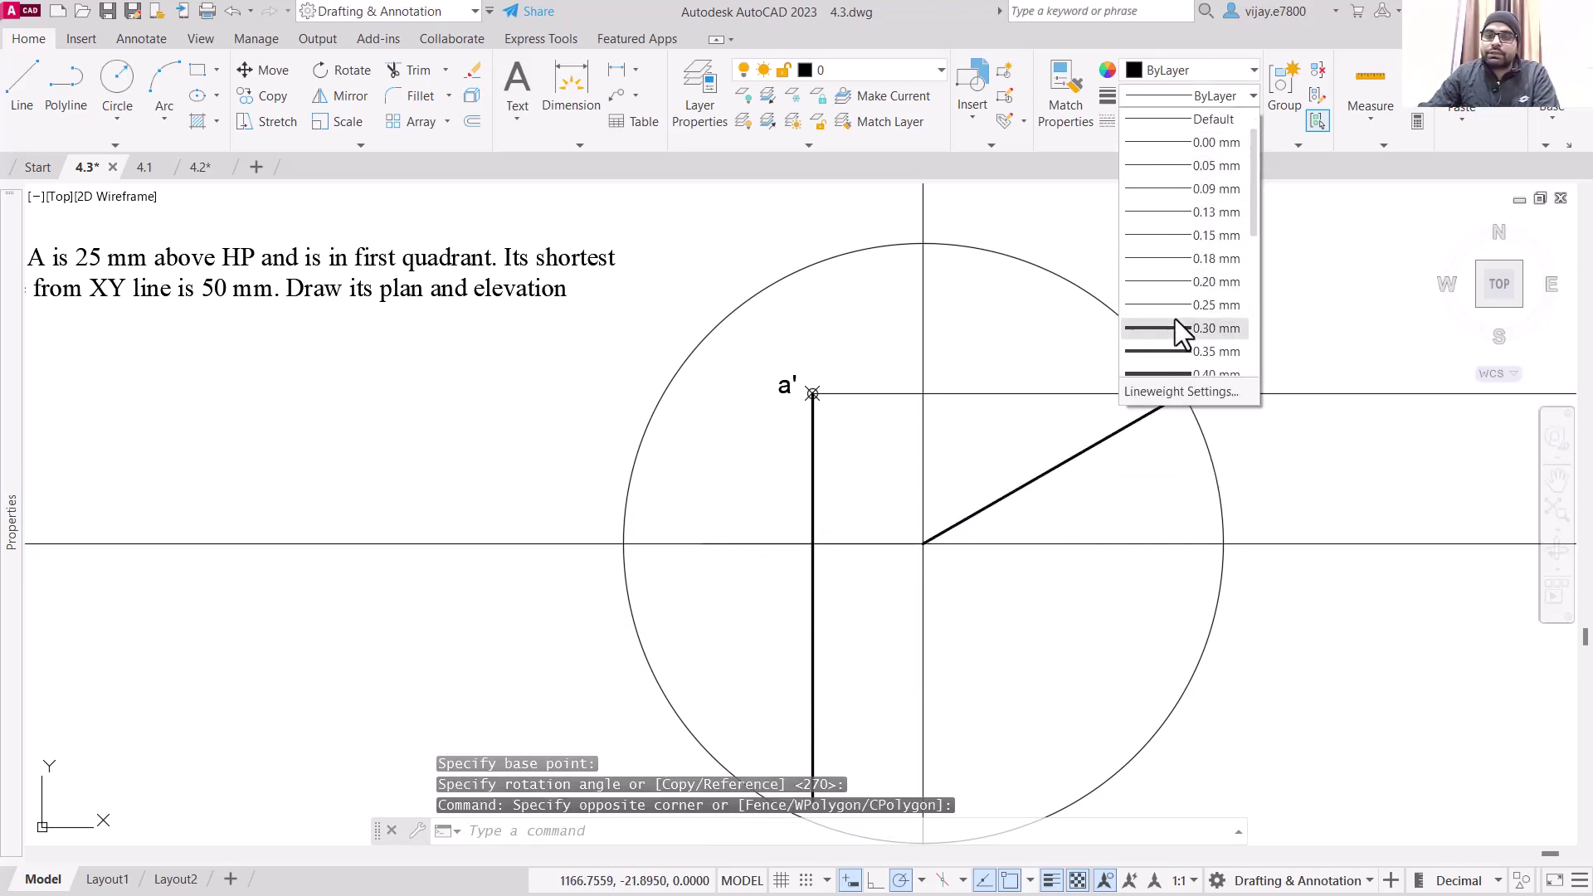
pyautogui.click(1175, 319)
pyautogui.moveTo(1138, 633); pyautogui.dragTo(1152, 525, button='middle')
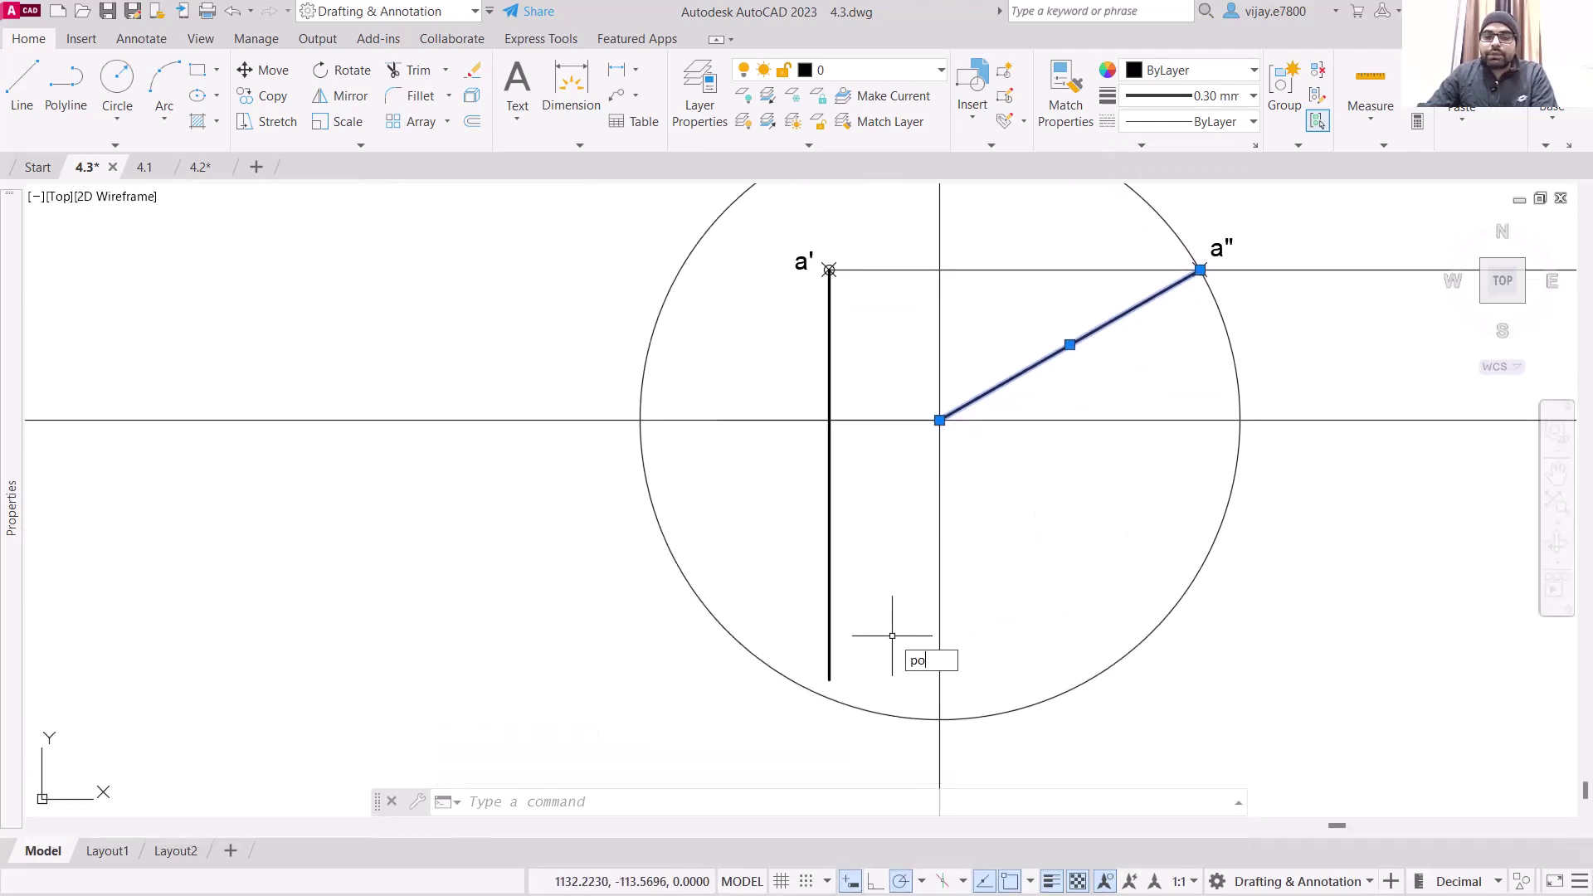
# Place a point at the thick line's lower end and move a label there, edited to read a.
pyautogui.press('Return')
pyautogui.click(829, 679)
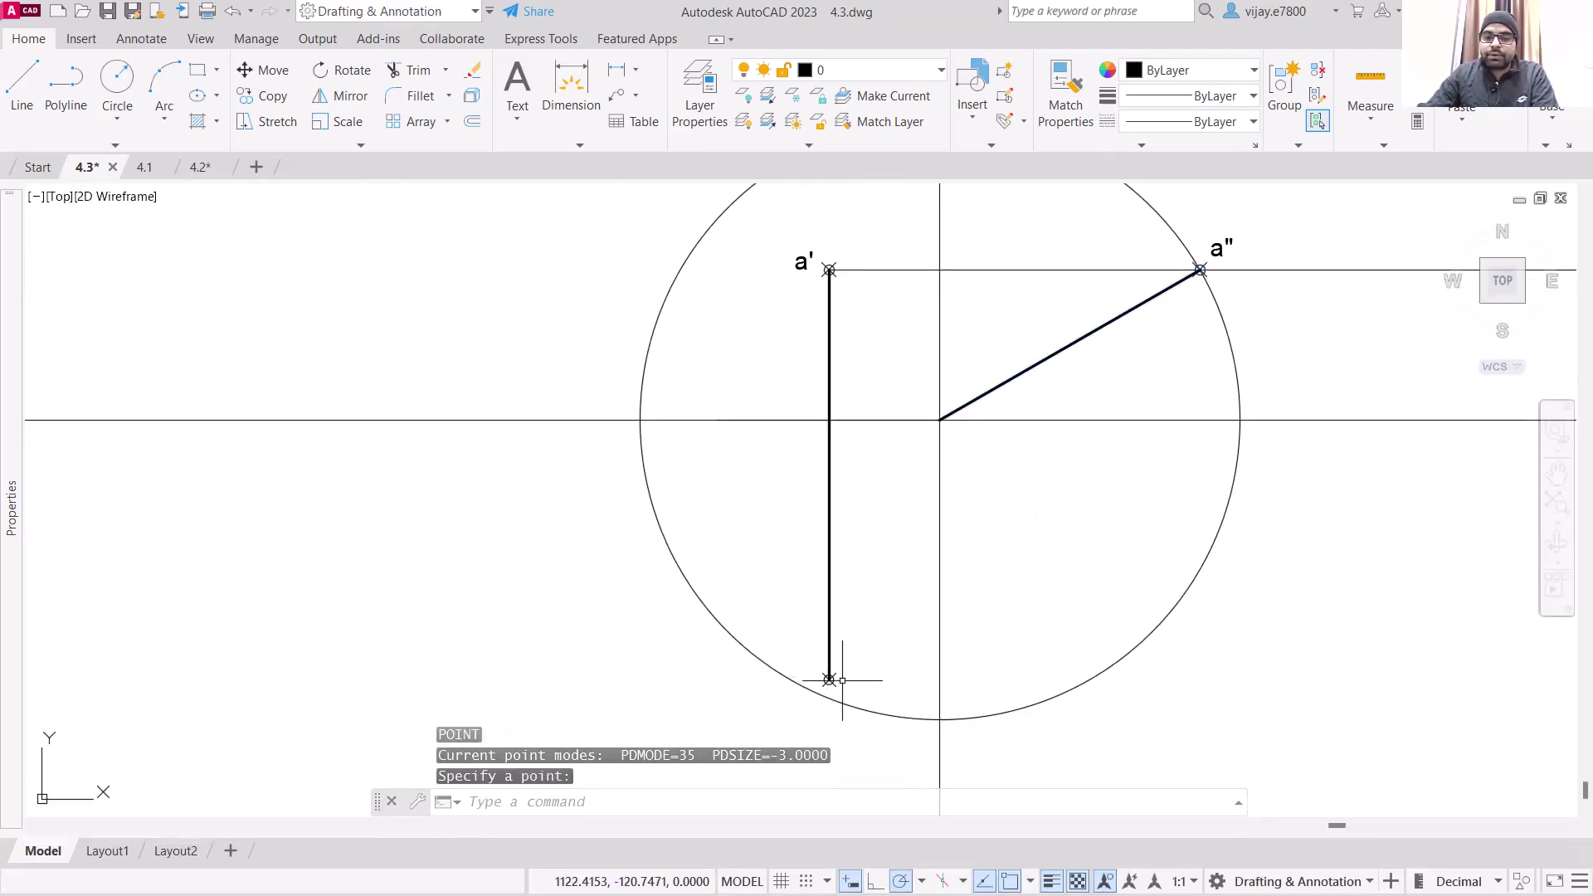
pyautogui.click(797, 262)
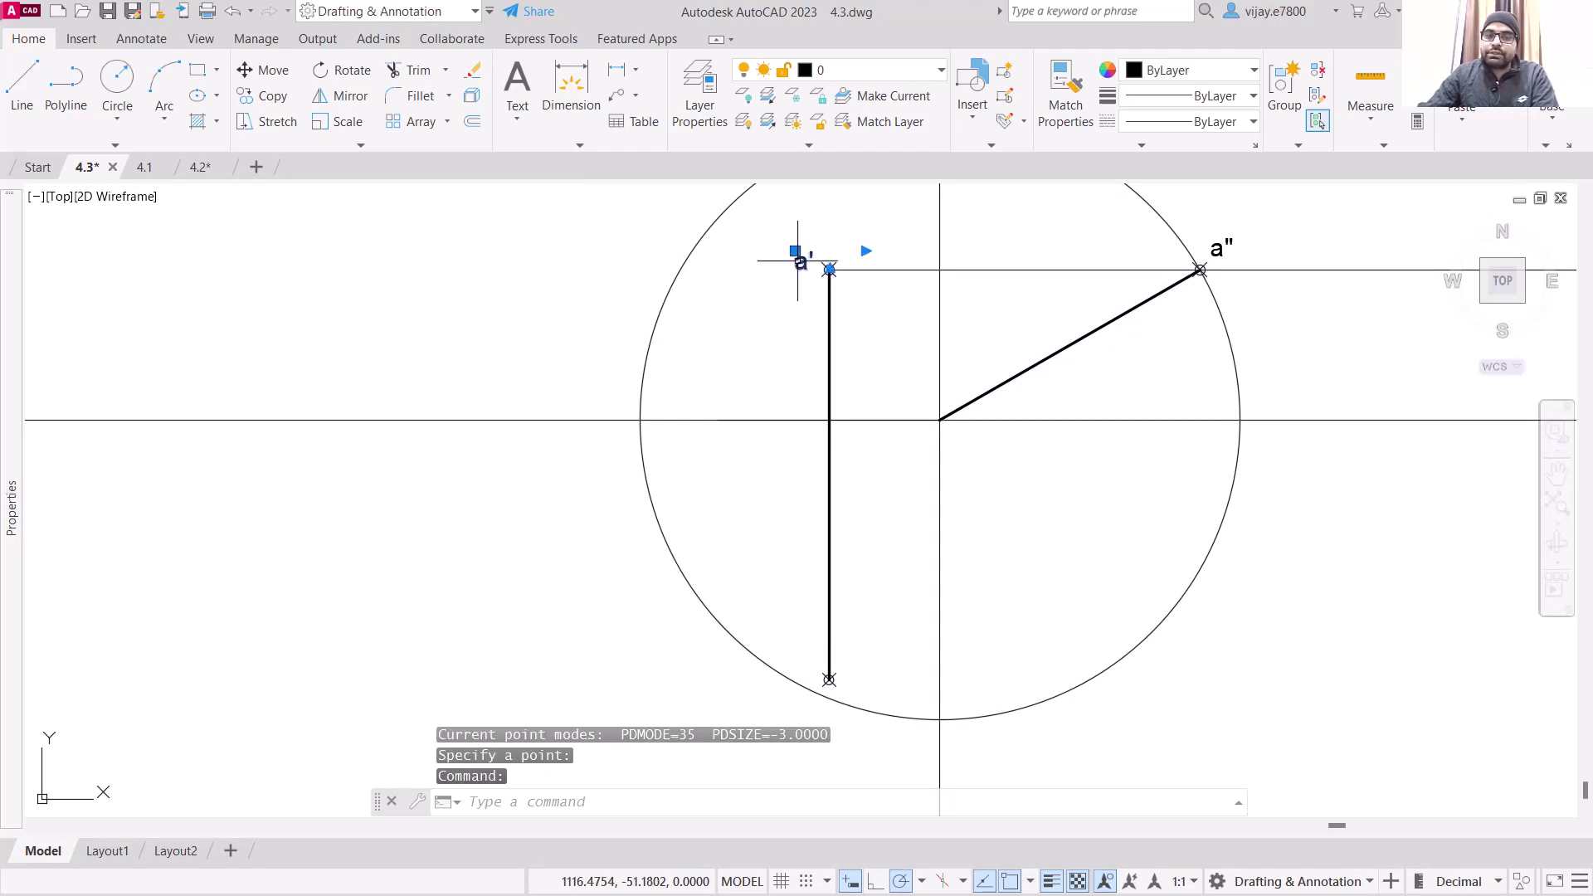
pyautogui.click(795, 251)
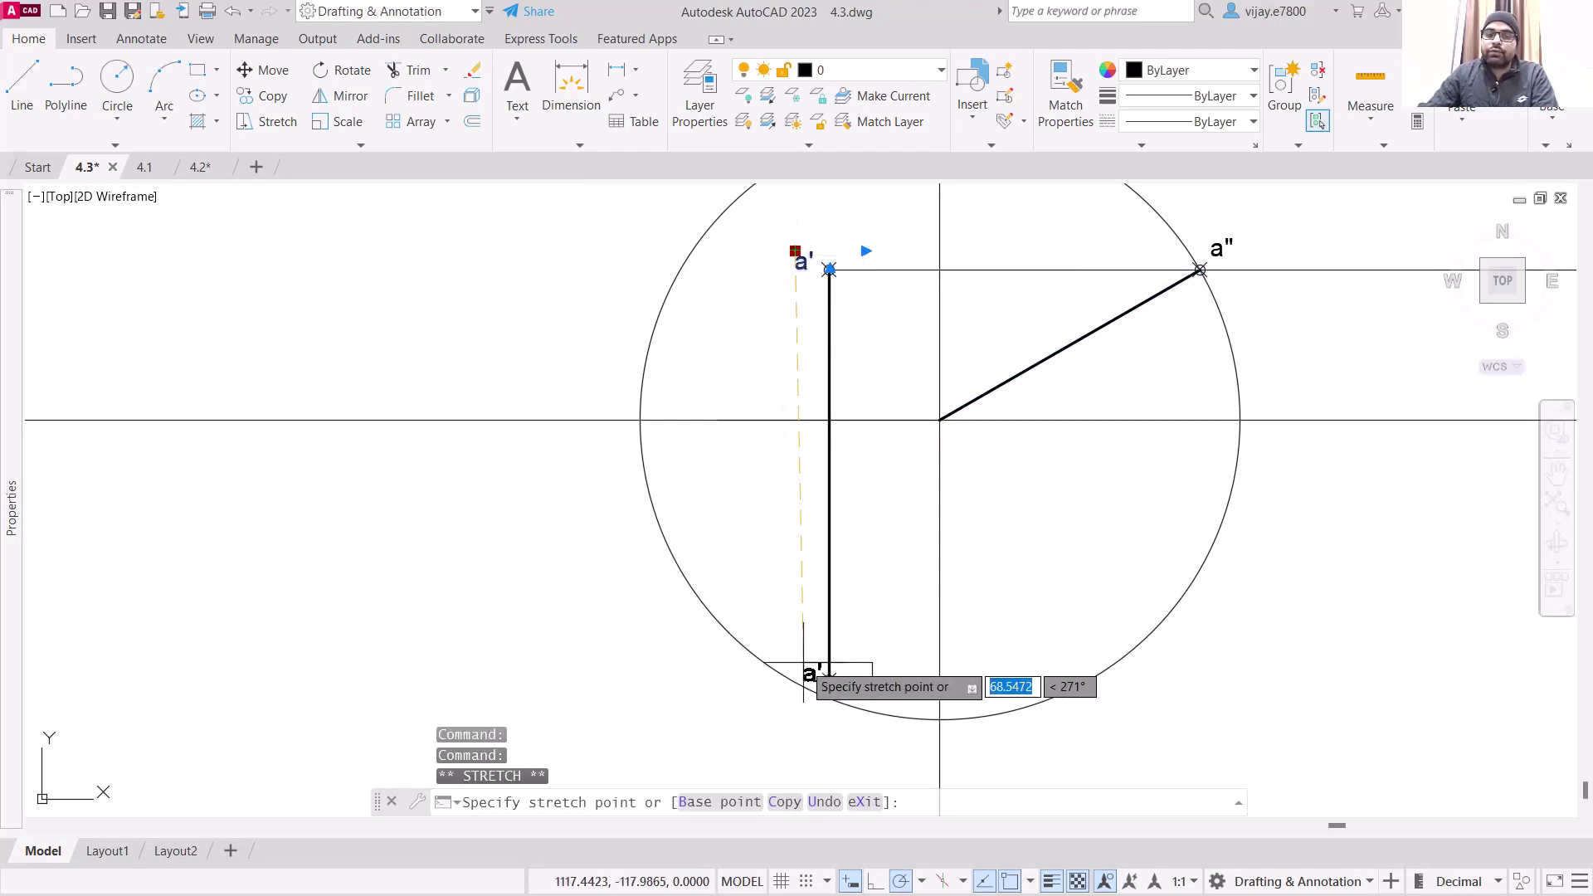
pyautogui.click(795, 660)
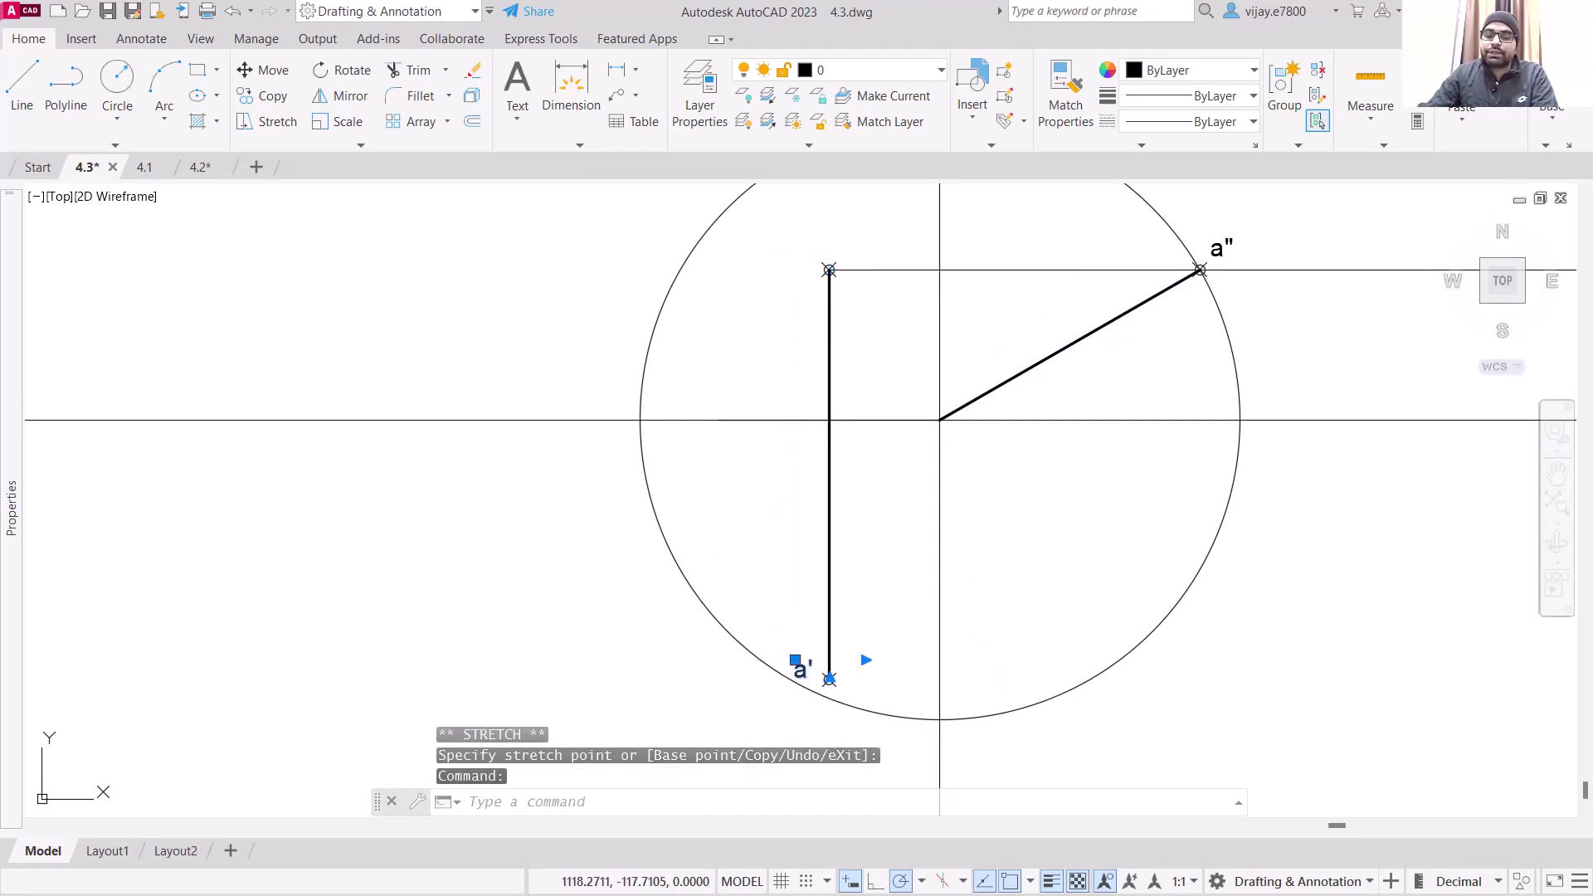
pyautogui.doubleClick(800, 669)
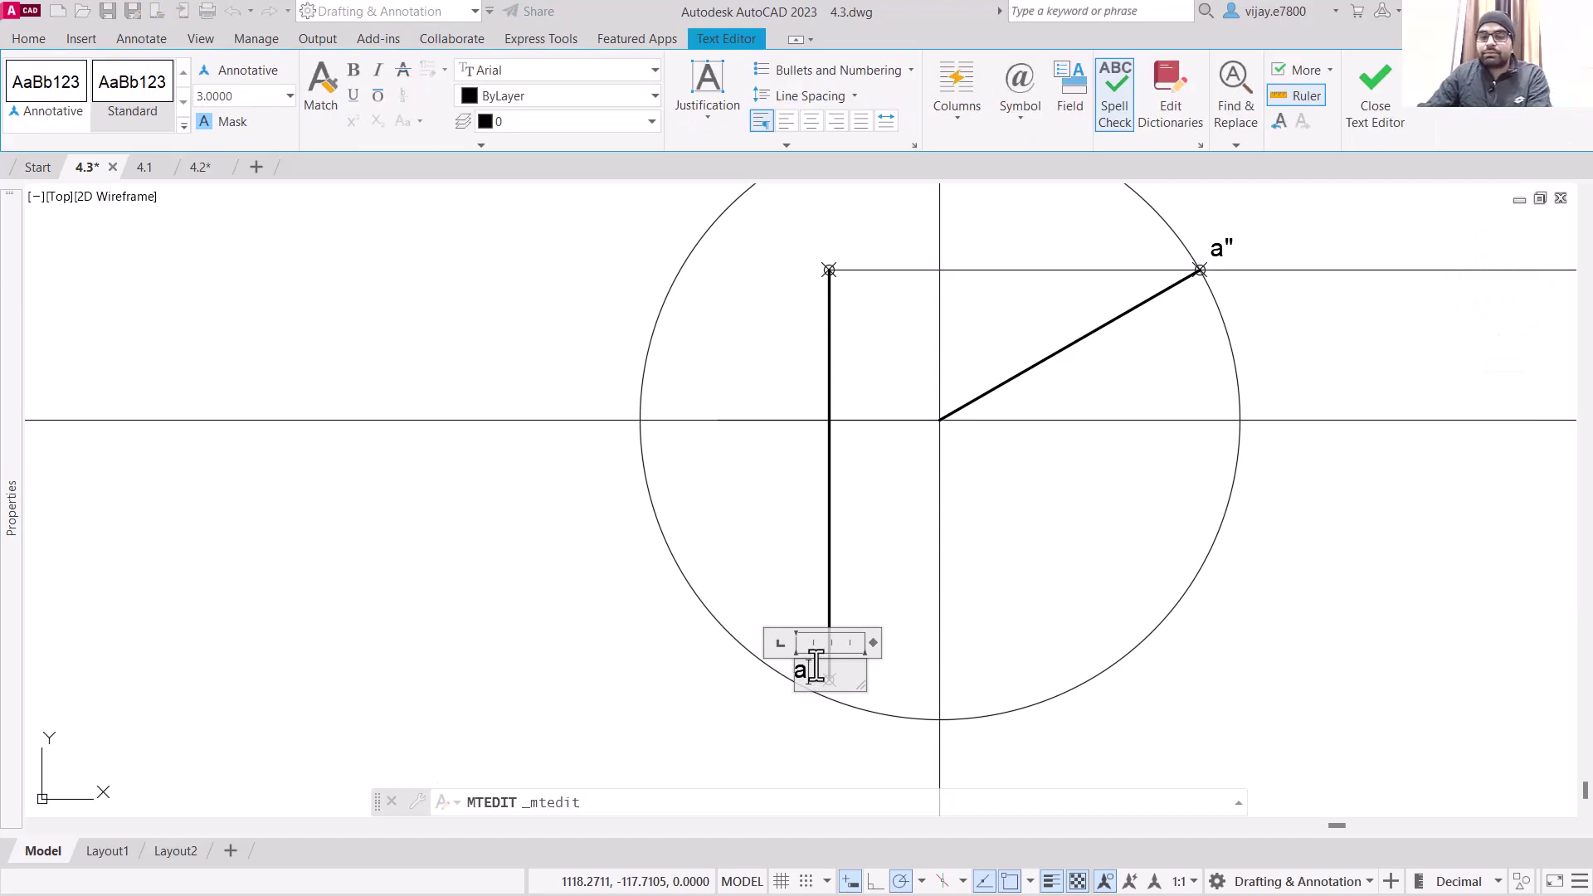
pyautogui.click(699, 679)
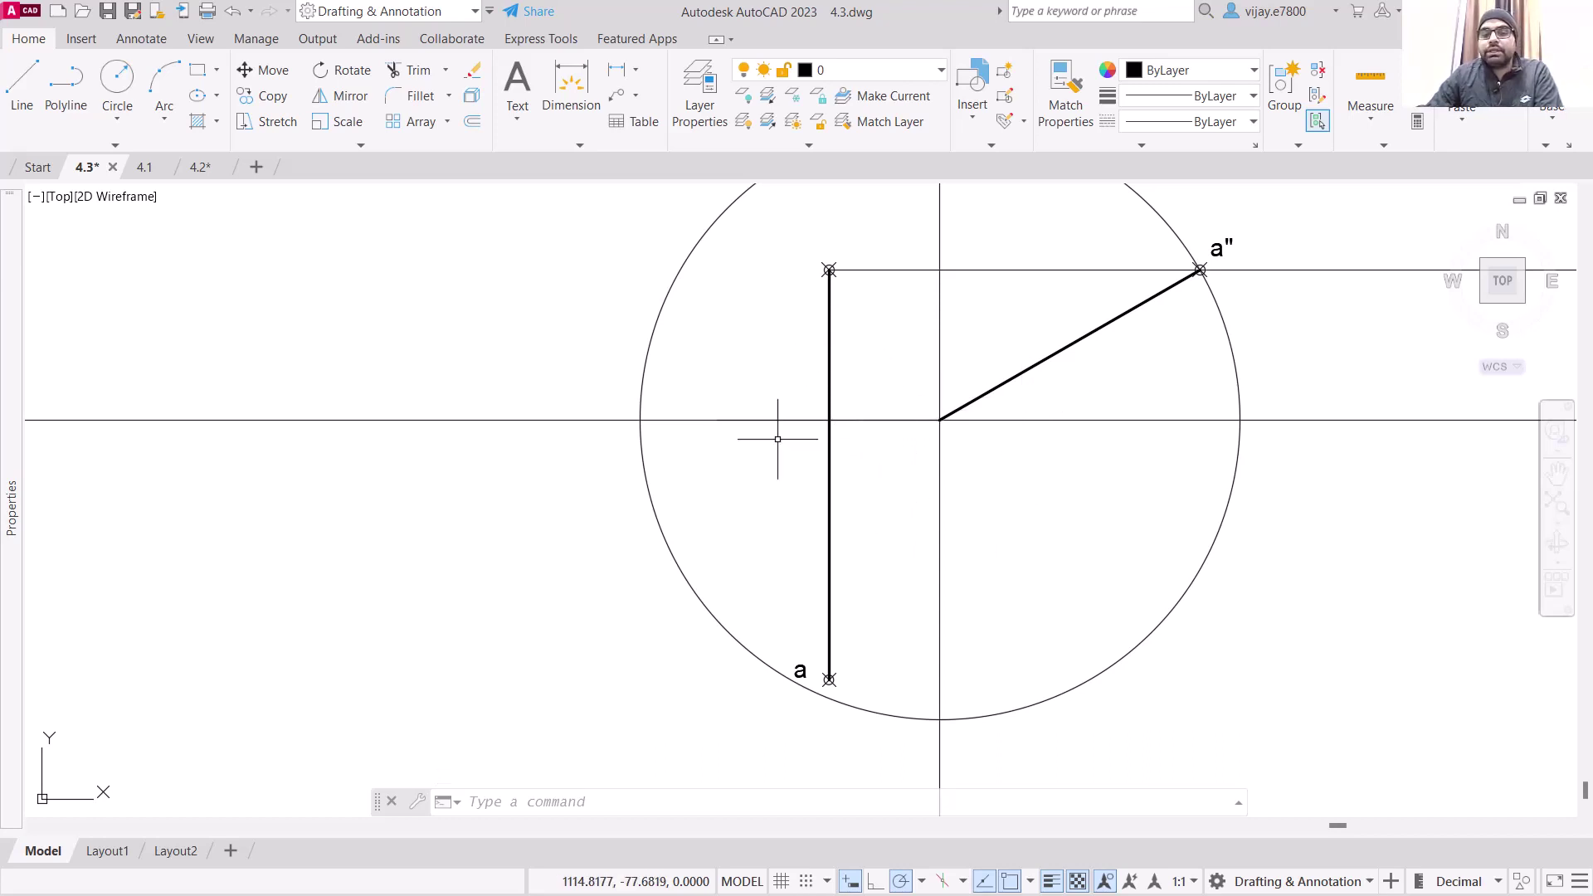
pyautogui.click(871, 527)
# Reset the projector, XY and inclined lines to the Default lineweight.
pyautogui.click(790, 345)
pyautogui.click(1060, 380)
pyautogui.click(1013, 342)
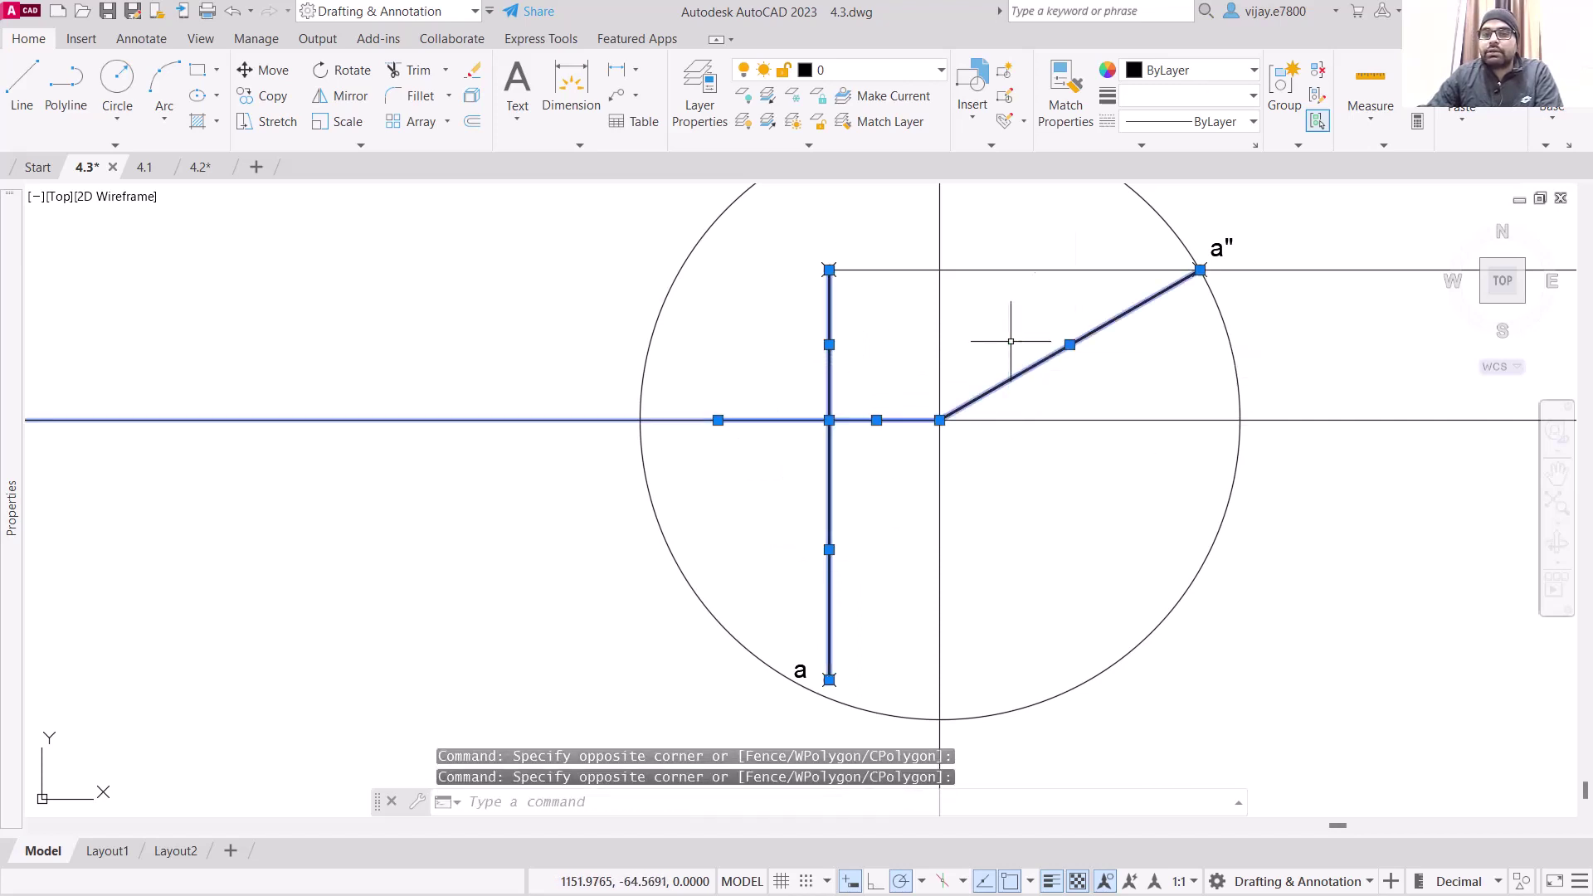
pyautogui.click(1212, 71)
pyautogui.click(1212, 71)
pyautogui.click(1221, 98)
pyautogui.click(1203, 131)
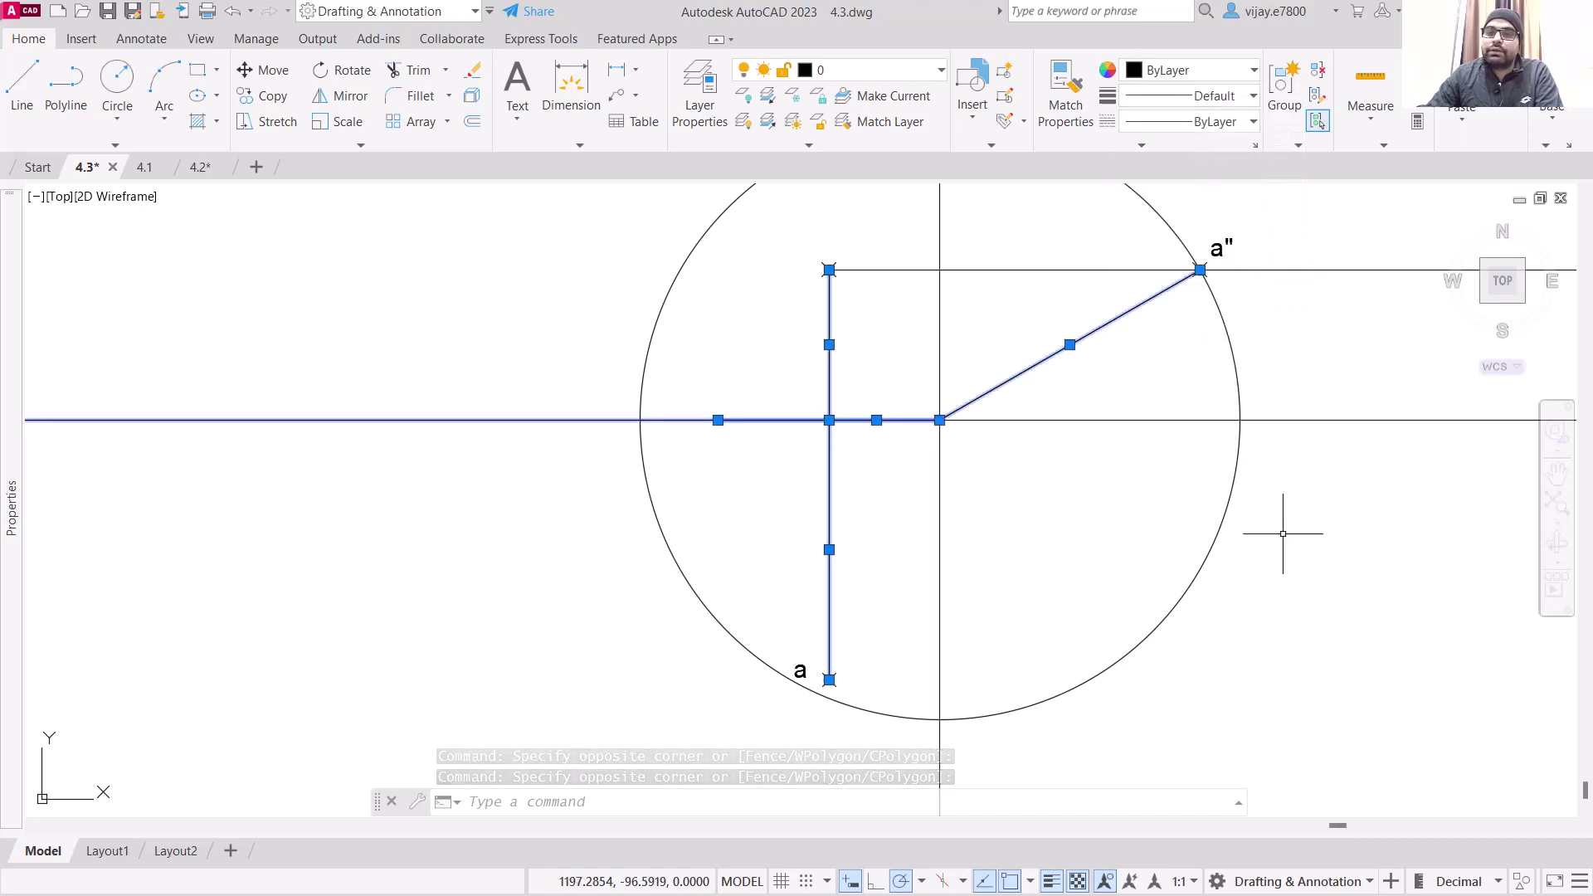
pyautogui.press('Escape')
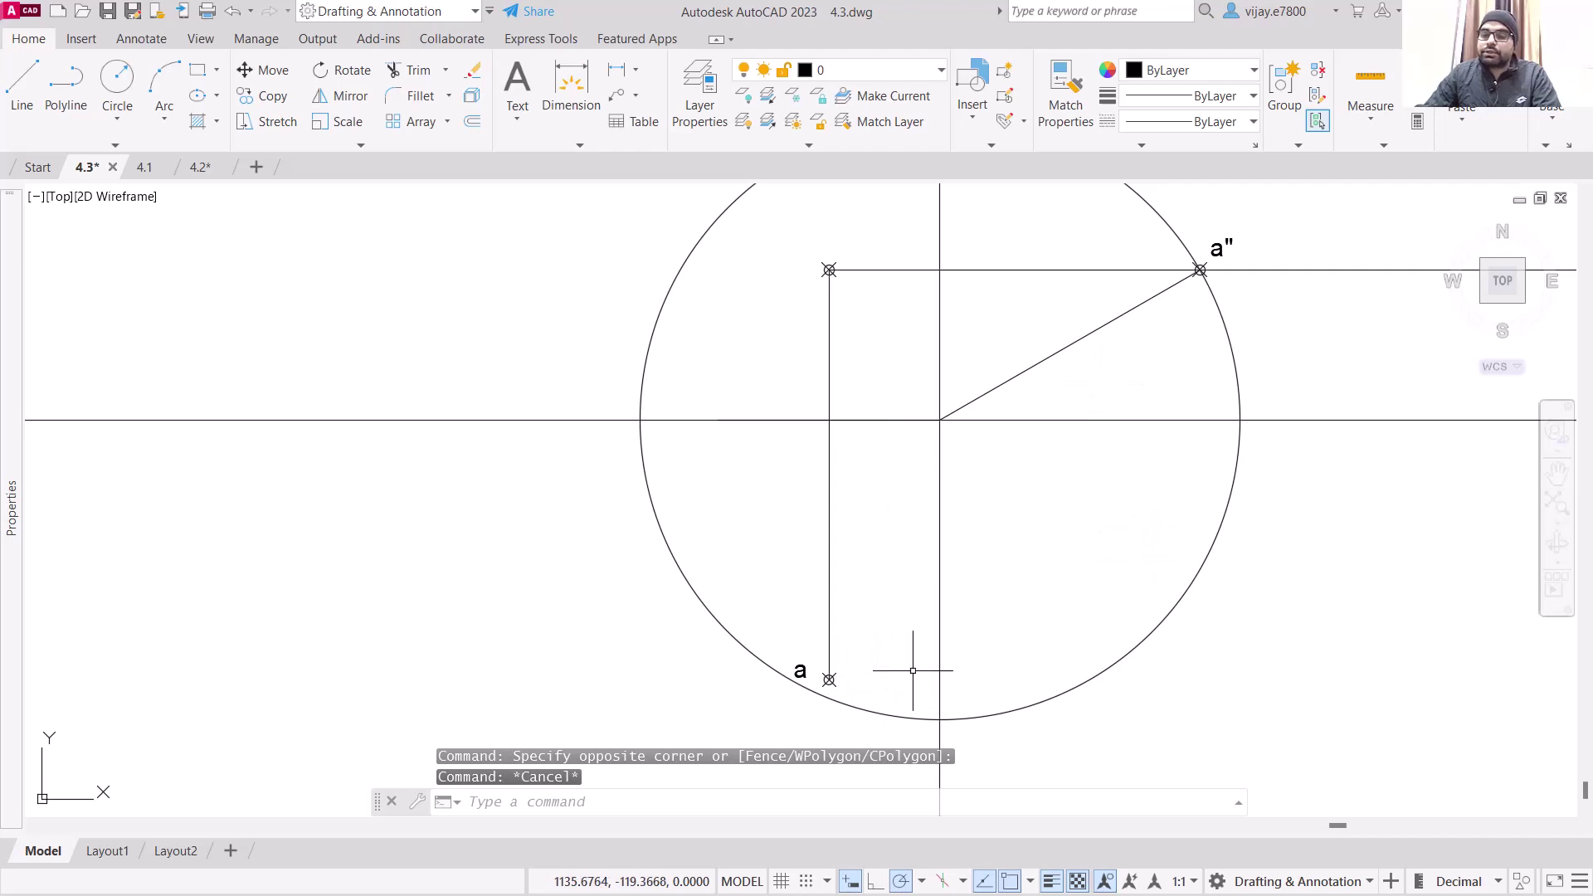
# Set the point size to 5 in the PTYPE Point Style dialog.
pyautogui.write('PTYp')
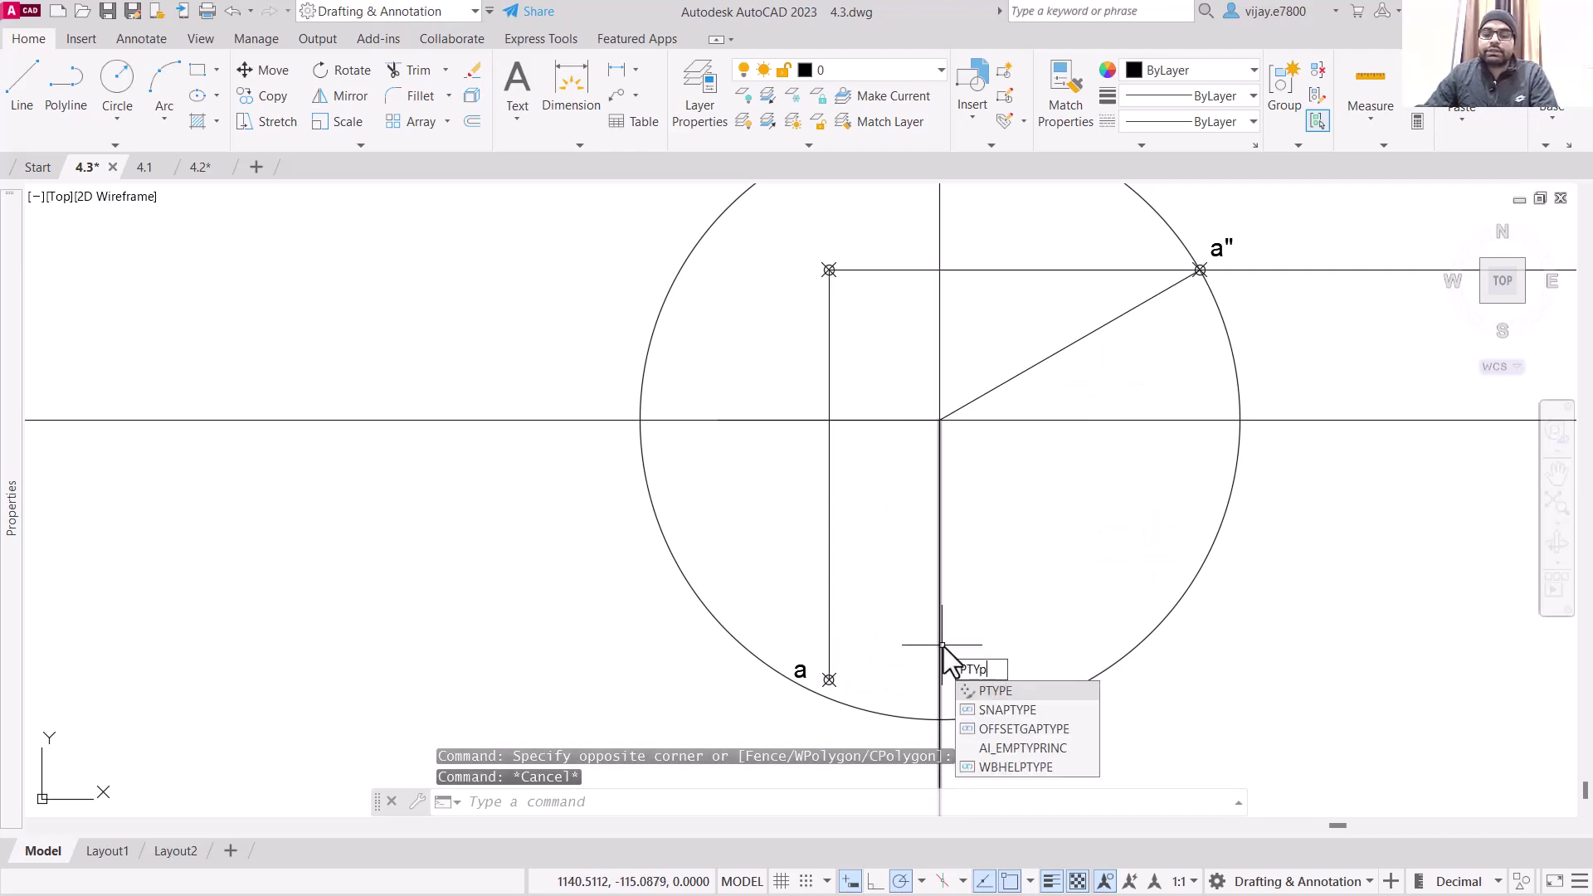
pyautogui.press('Return')
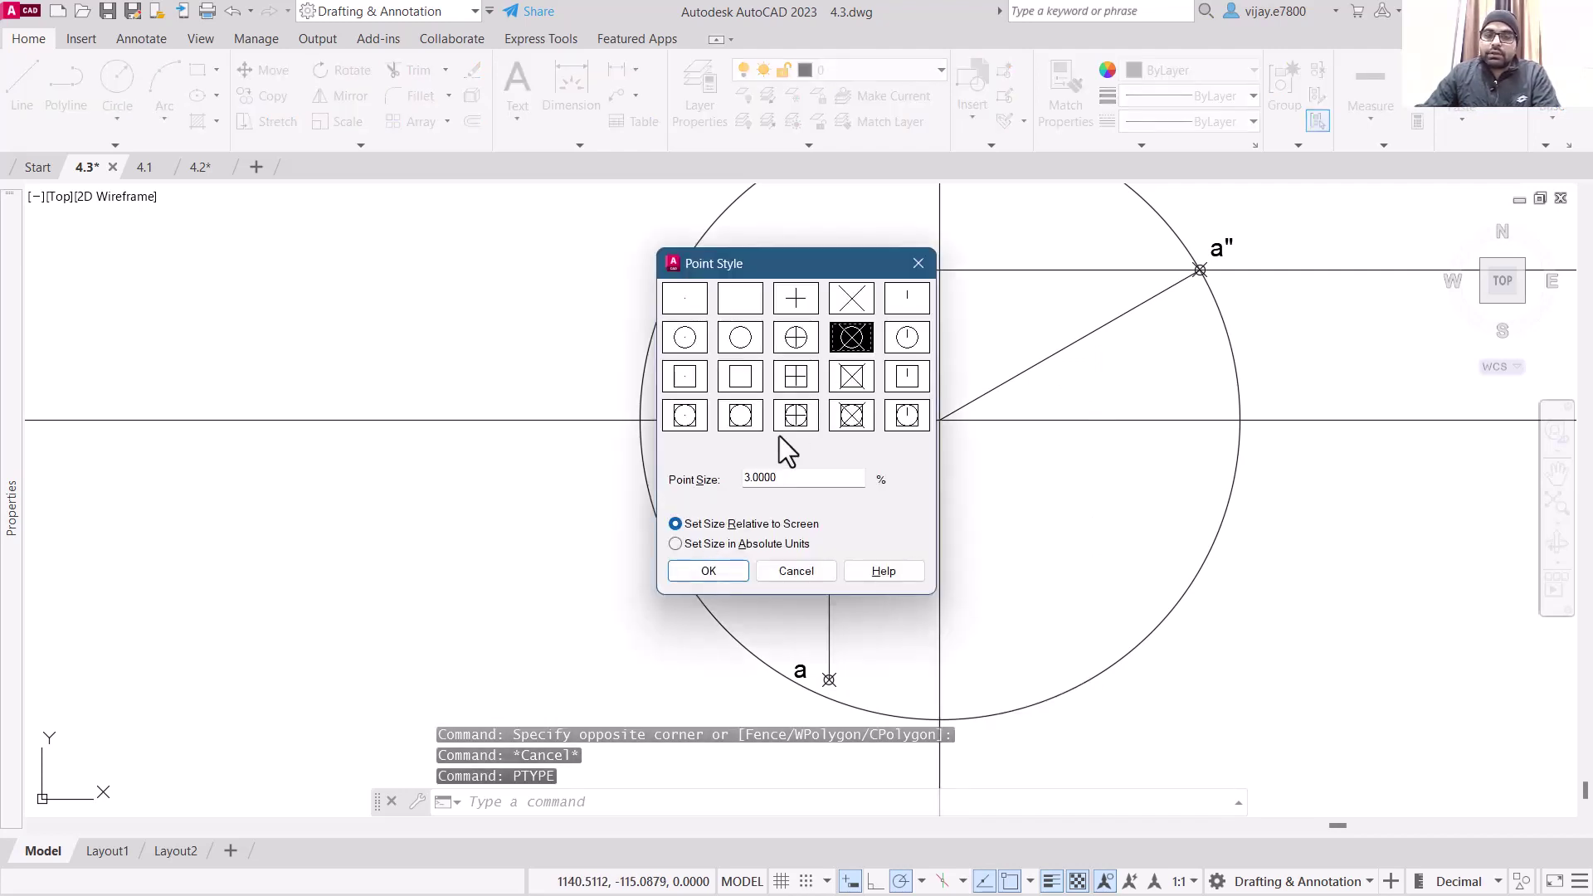
pyautogui.press('BackSpace')
pyautogui.write('5')
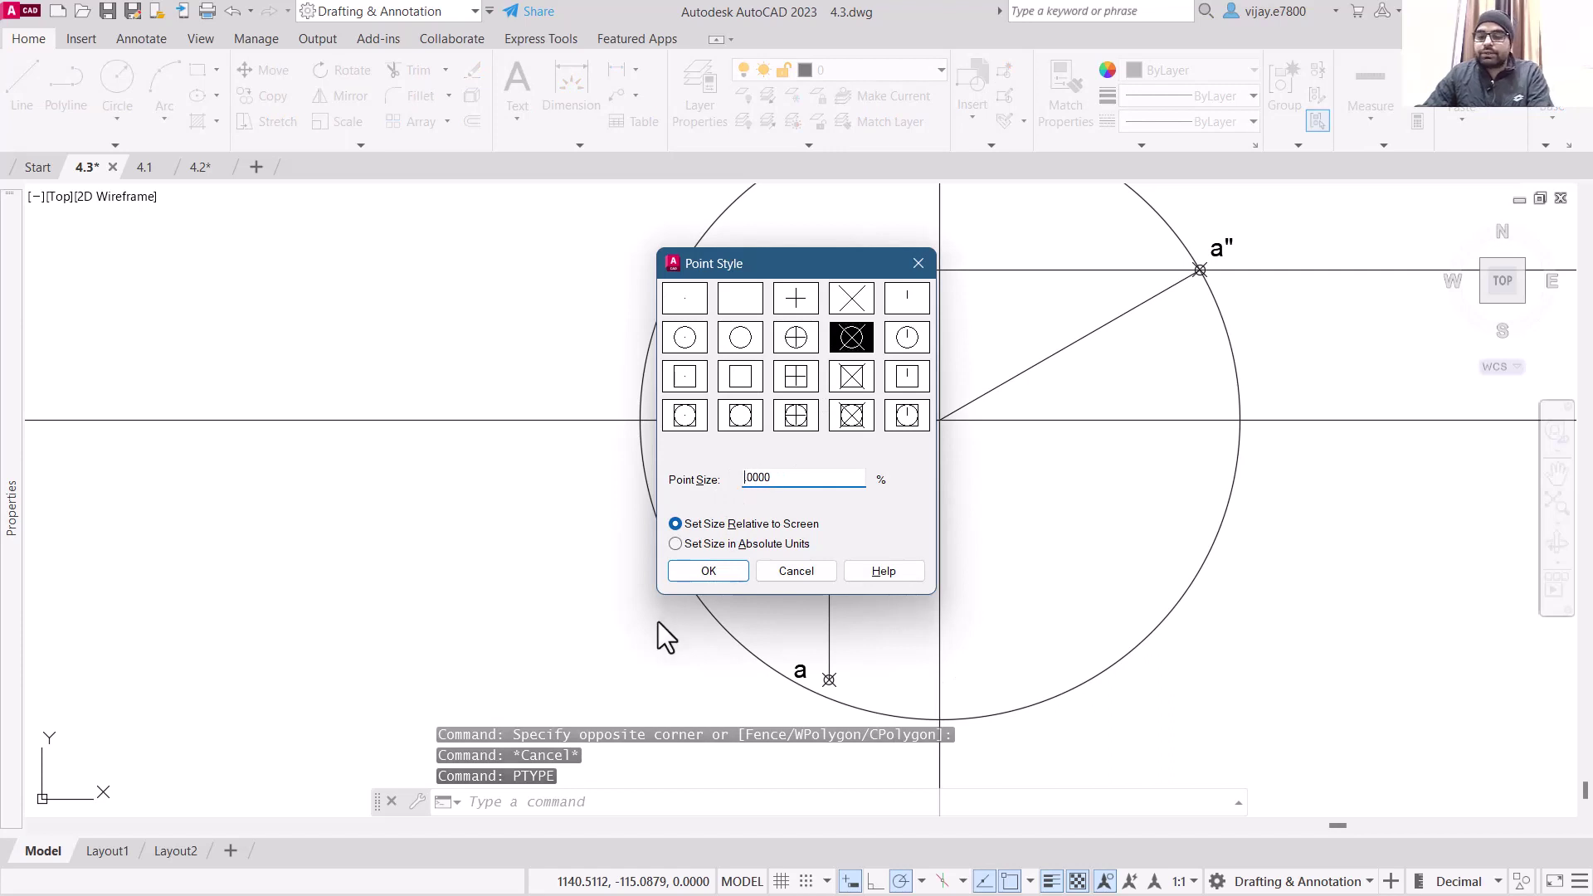
pyautogui.click(705, 571)
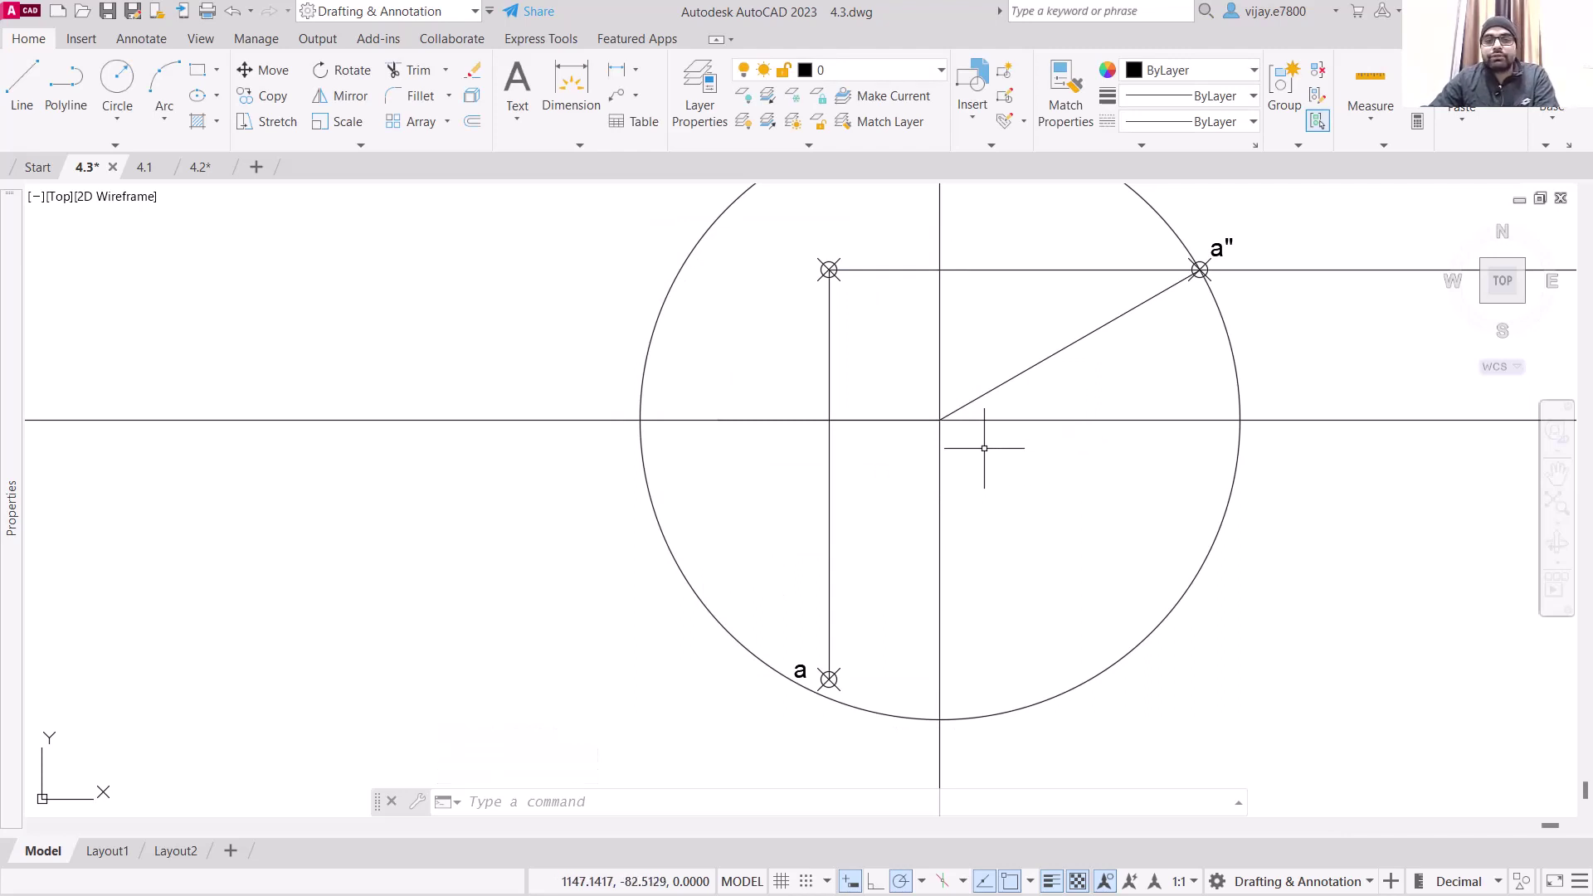
# Copy the a label beside the upper point on the projector and edit it to read a'.
pyautogui.scroll(-2, 809, 359)
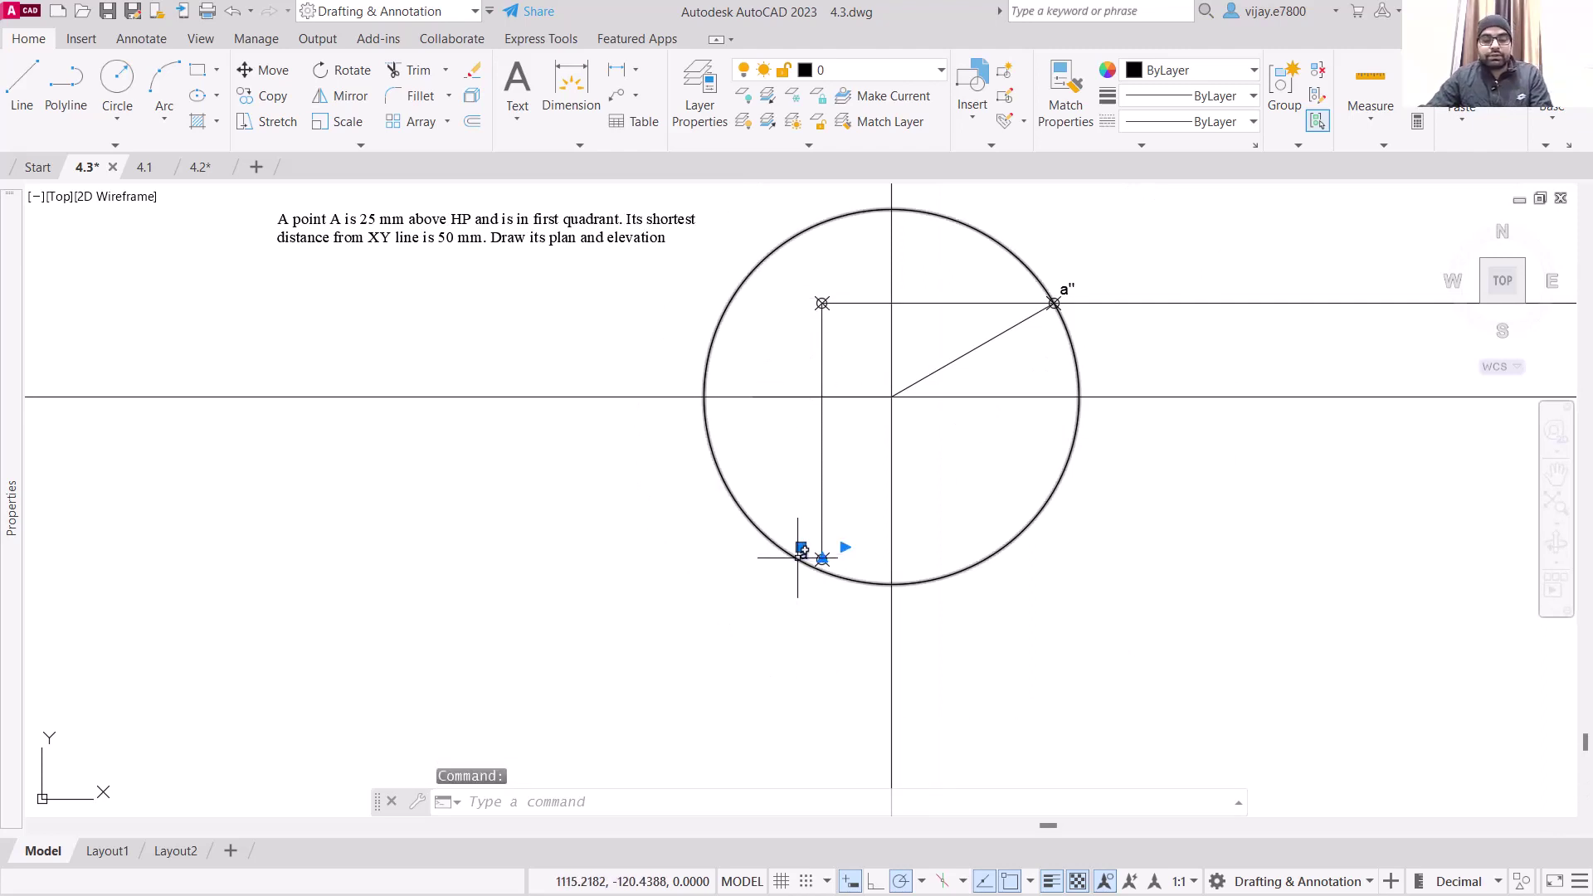
pyautogui.hotkey('ctrl', 'c')
pyautogui.click(781, 284)
pyautogui.press('Escape')
pyautogui.hotkey('ctrl', 'v')
pyautogui.click(789, 302)
pyautogui.scroll(4, 789, 302)
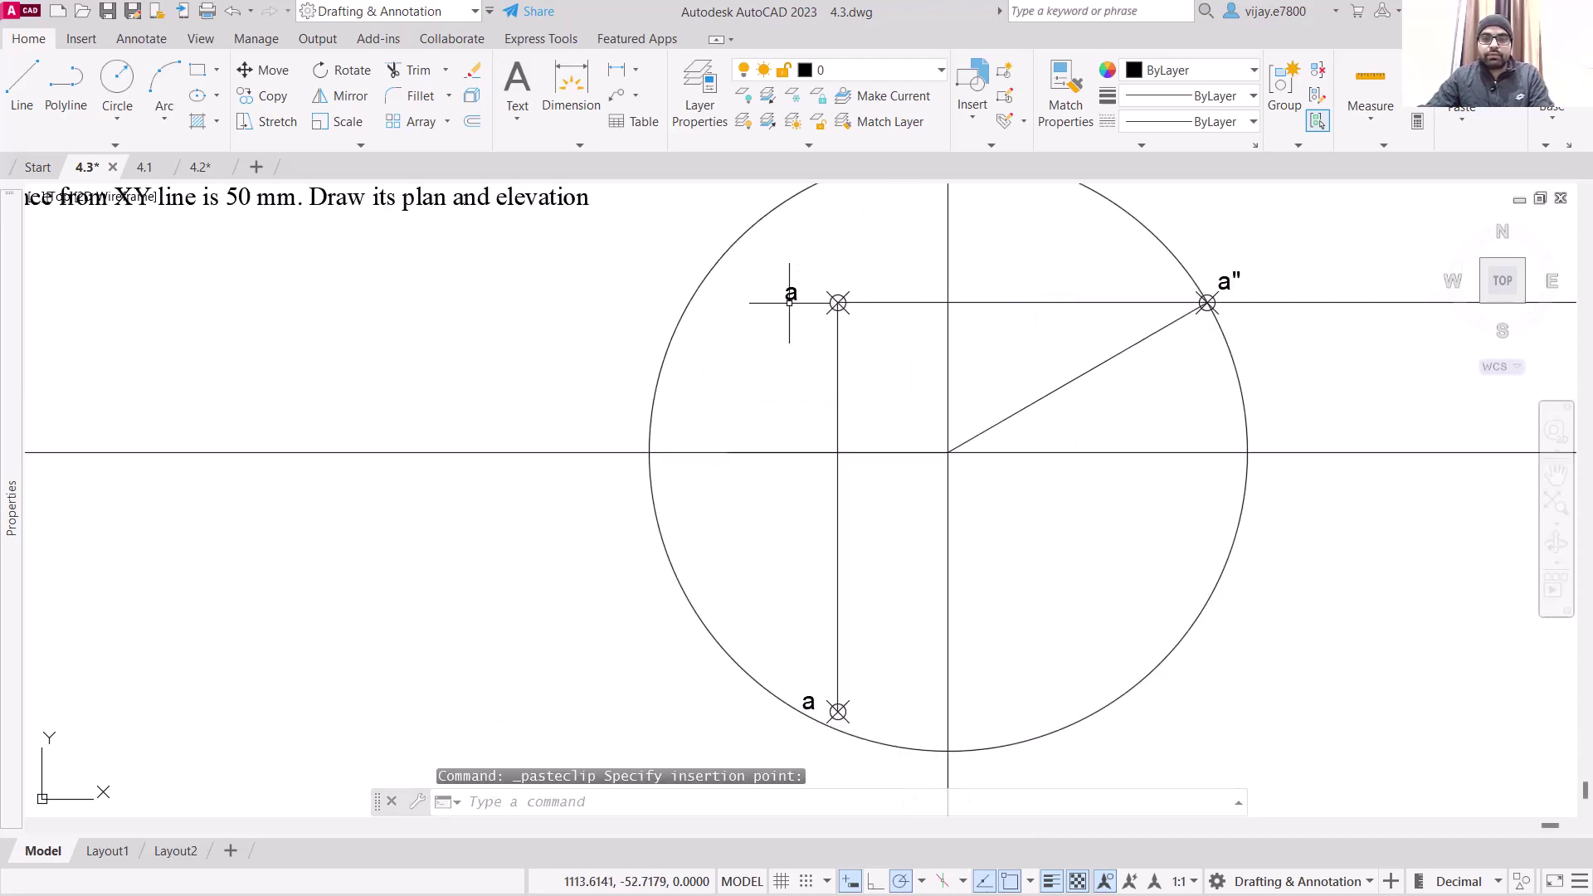
pyautogui.doubleClick(789, 288)
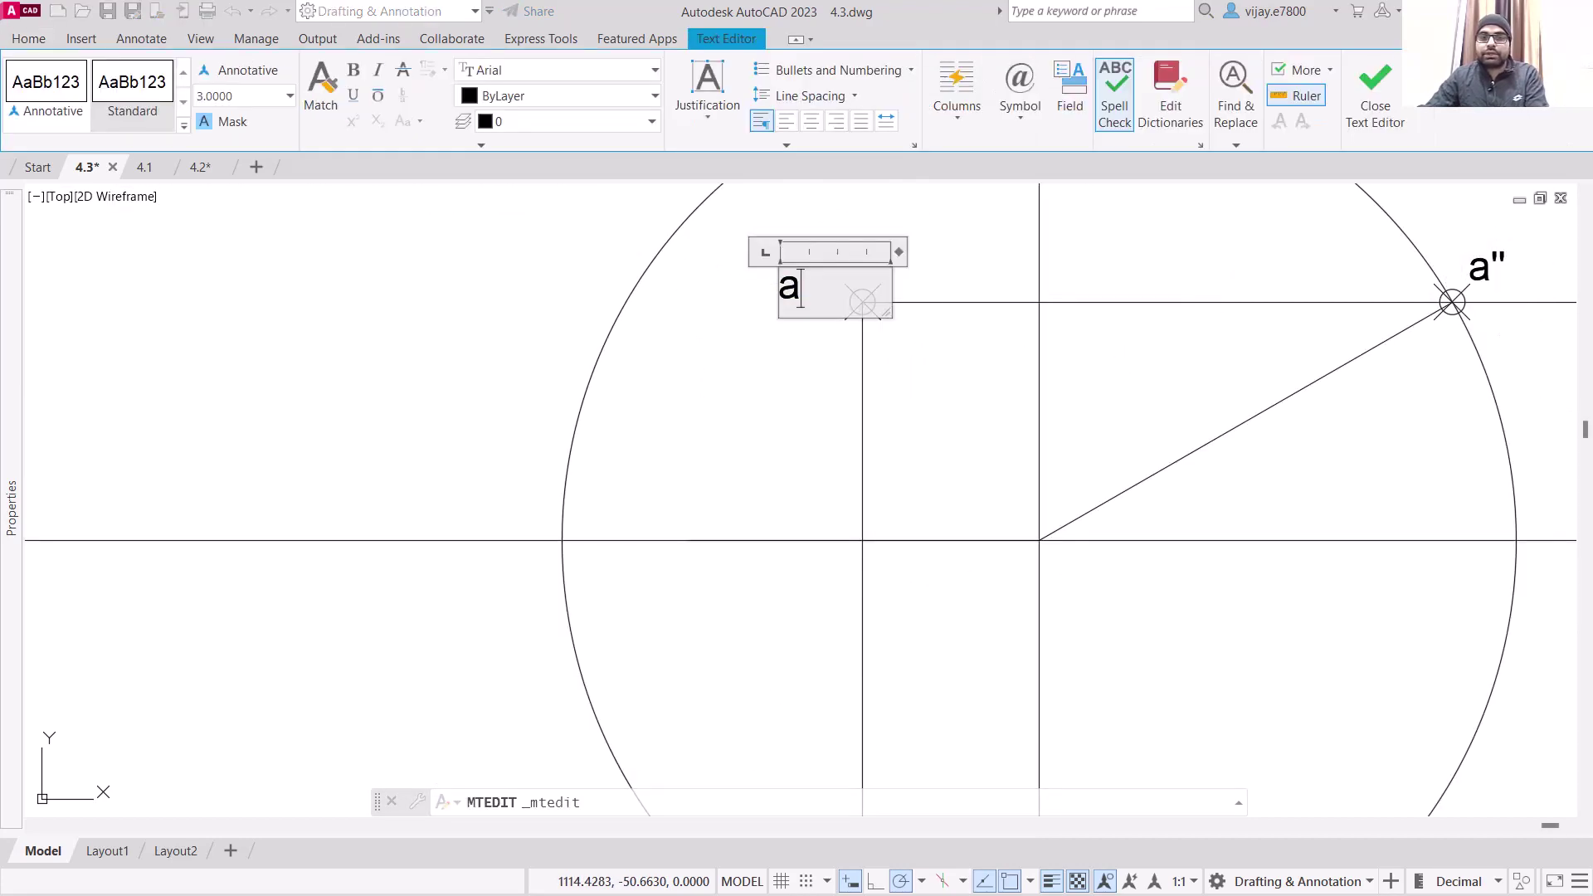
pyautogui.click(801, 398)
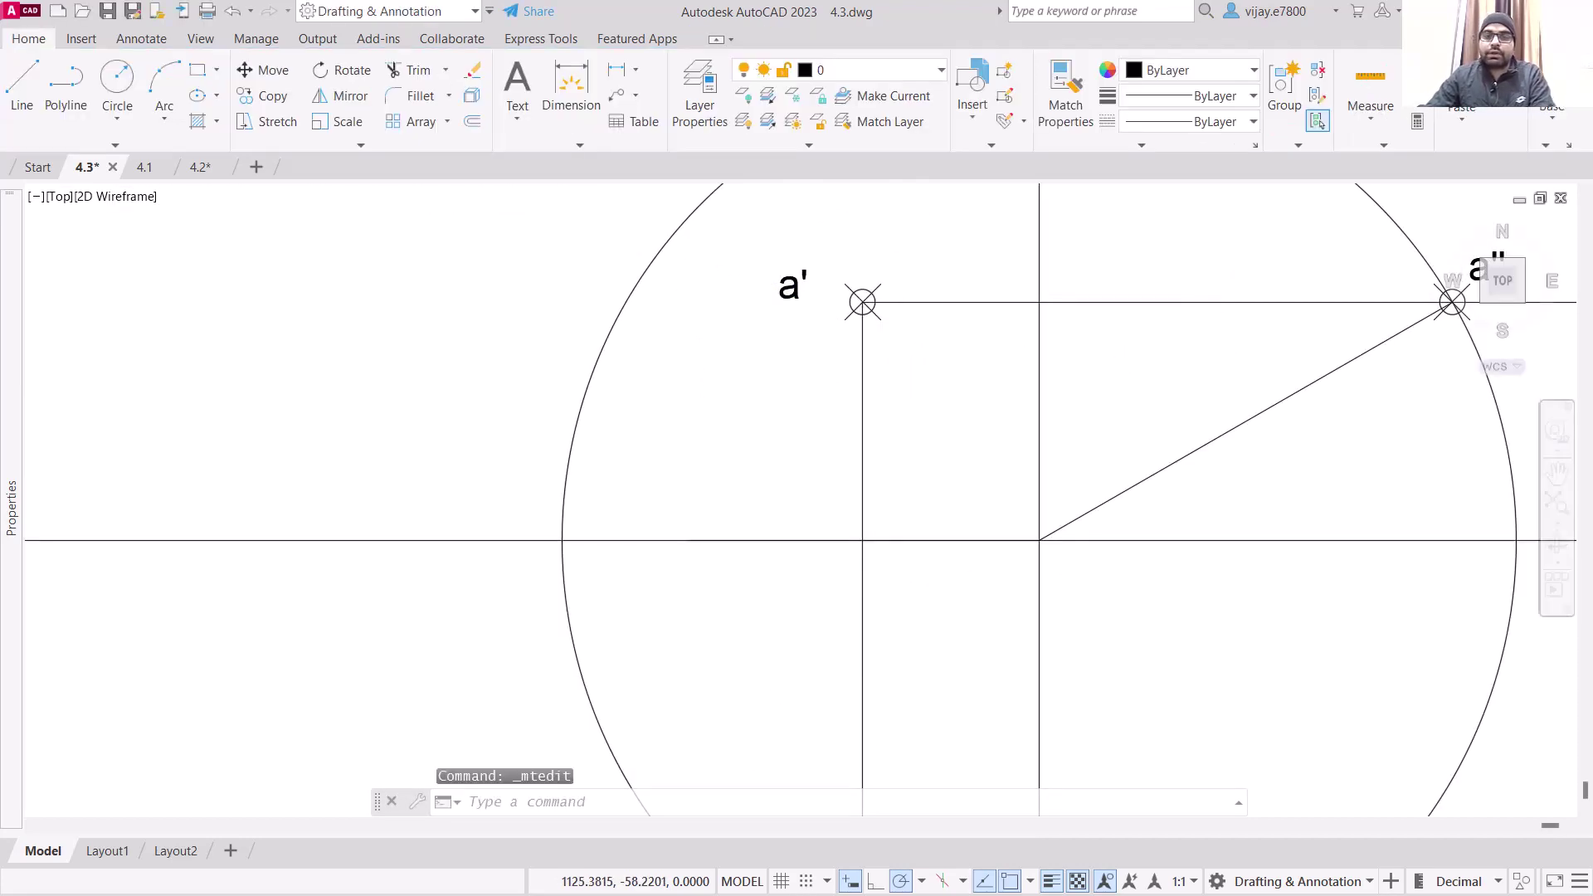
pyautogui.scroll(-4, 920, 373)
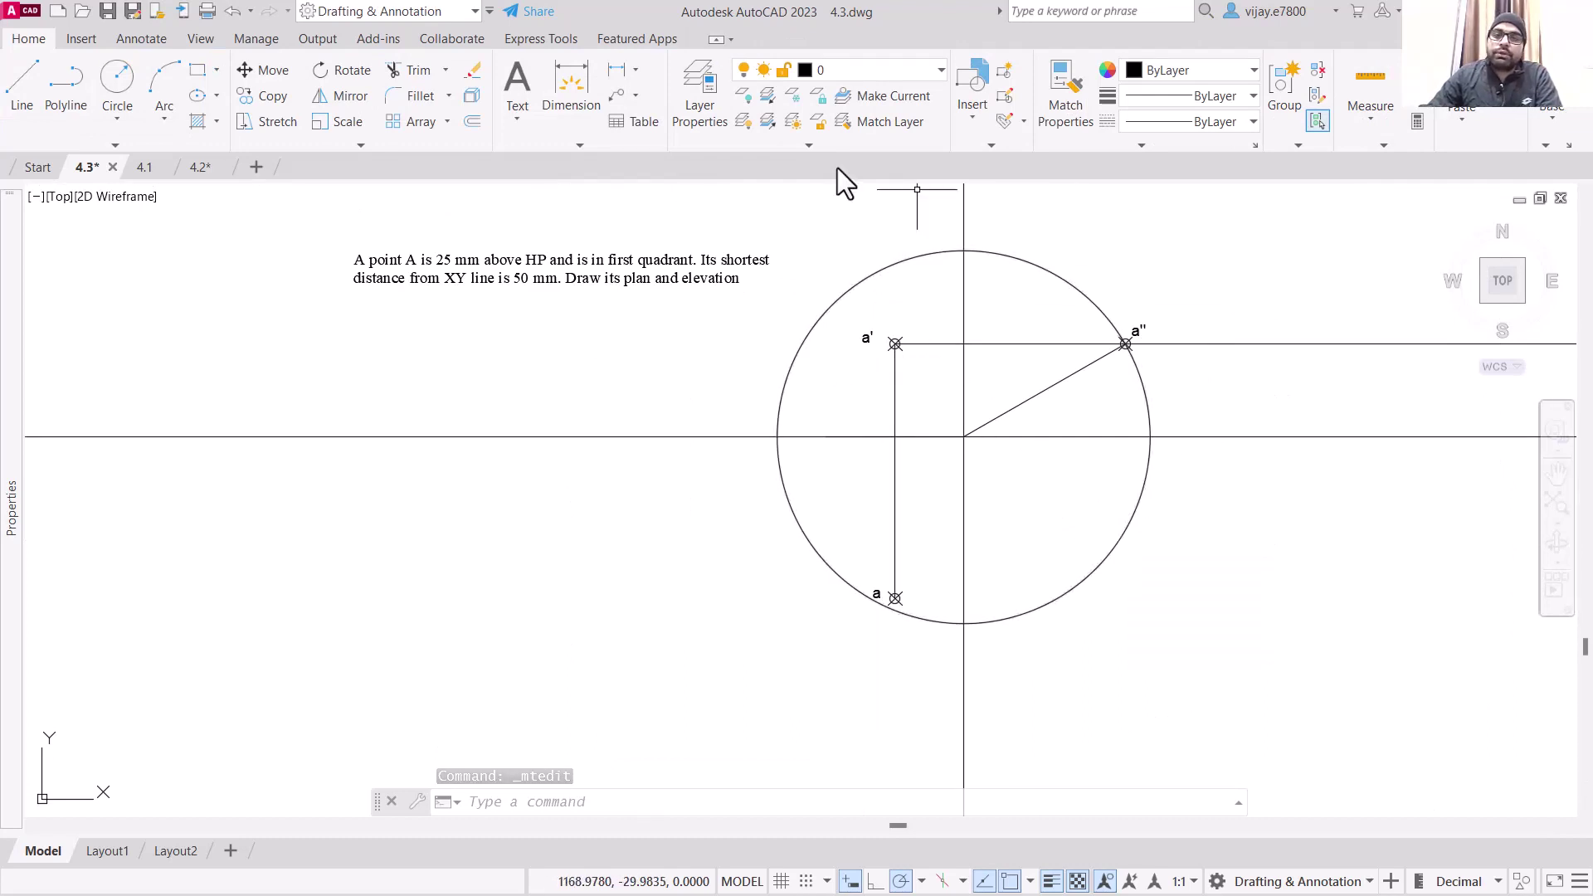
# Trim the XY line left of the circle and the horizontal lines right of it.
pyautogui.click(415, 70)
pyautogui.moveTo(490, 415); pyautogui.dragTo(479, 510)
pyautogui.moveTo(1279, 332)
pyautogui.mouseDown()
pyautogui.moveTo(1399, 511)
pyautogui.moveTo(1369, 513)
pyautogui.mouseUp()
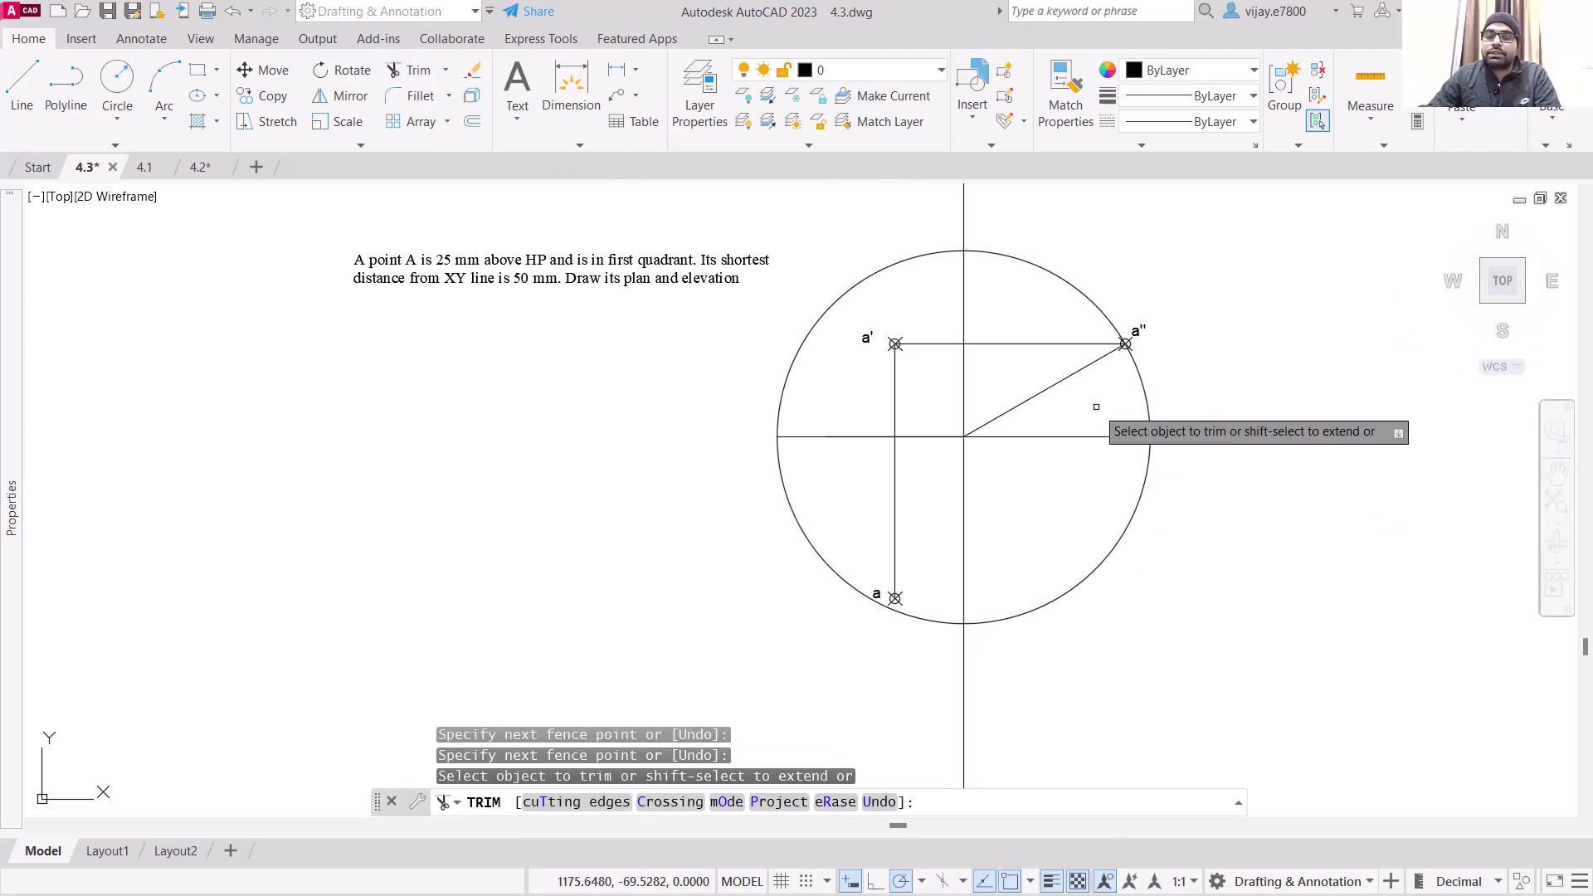
pyautogui.scroll(3, 1204, 249)
pyautogui.scroll(-3, 1225, 319)
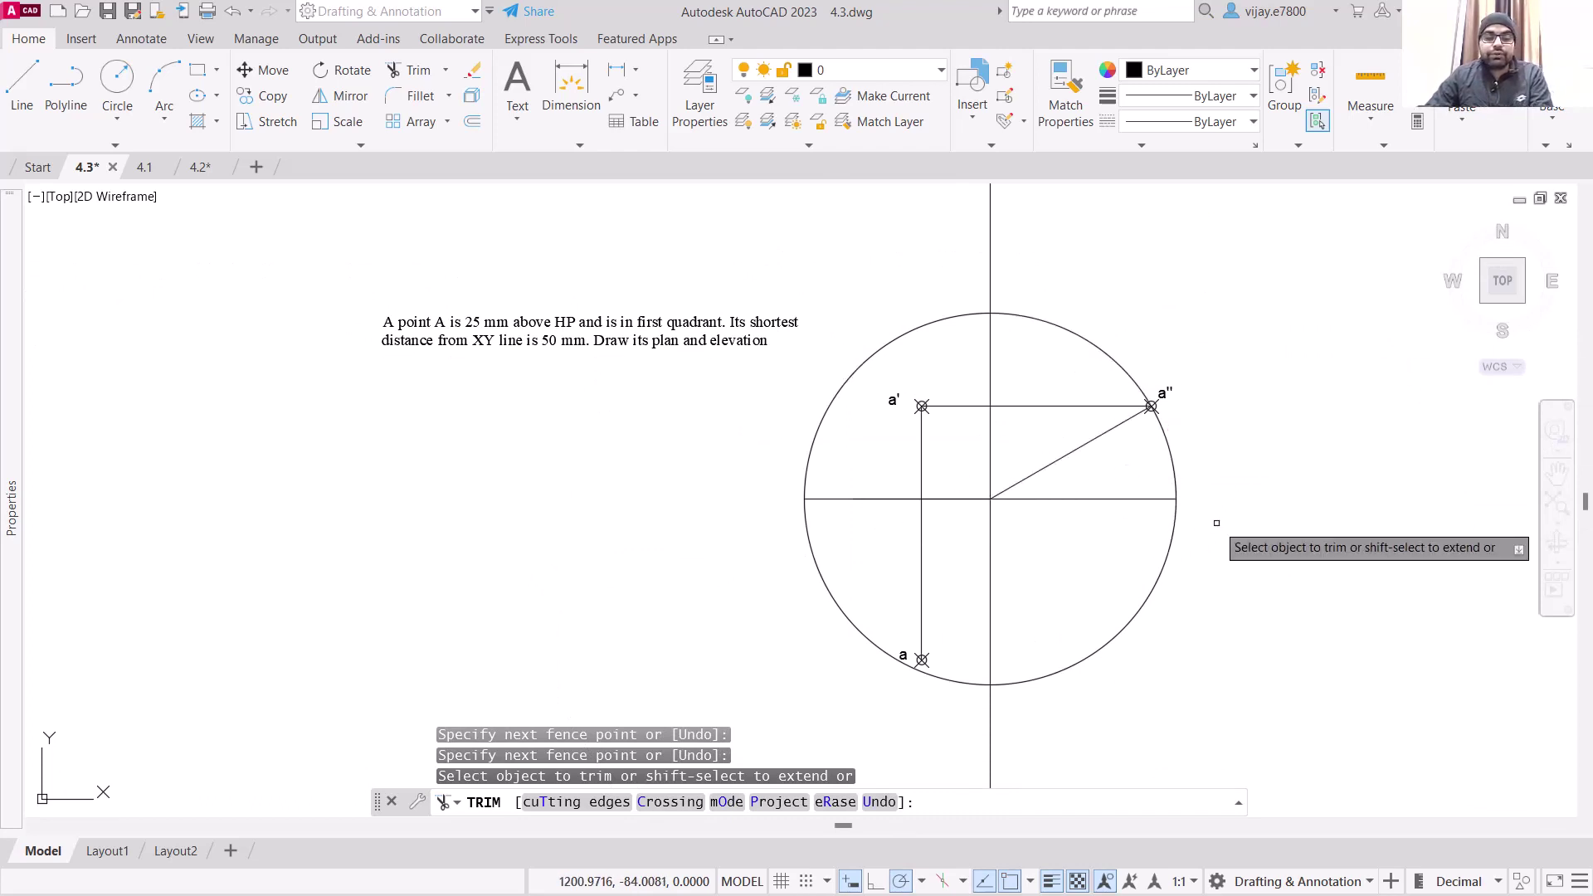
pyautogui.press('Escape')
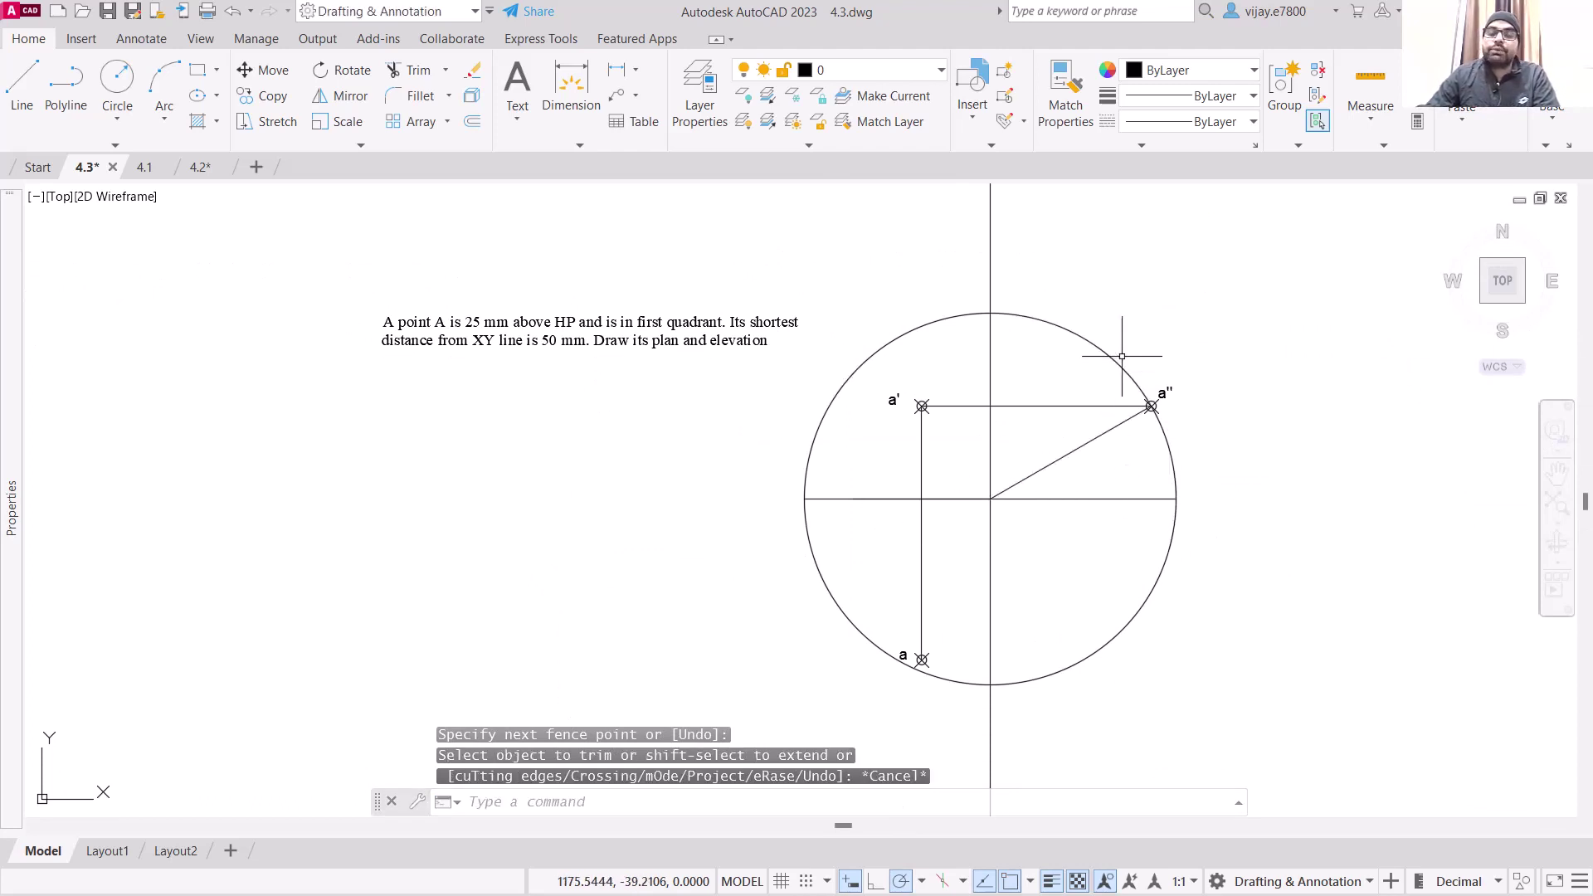